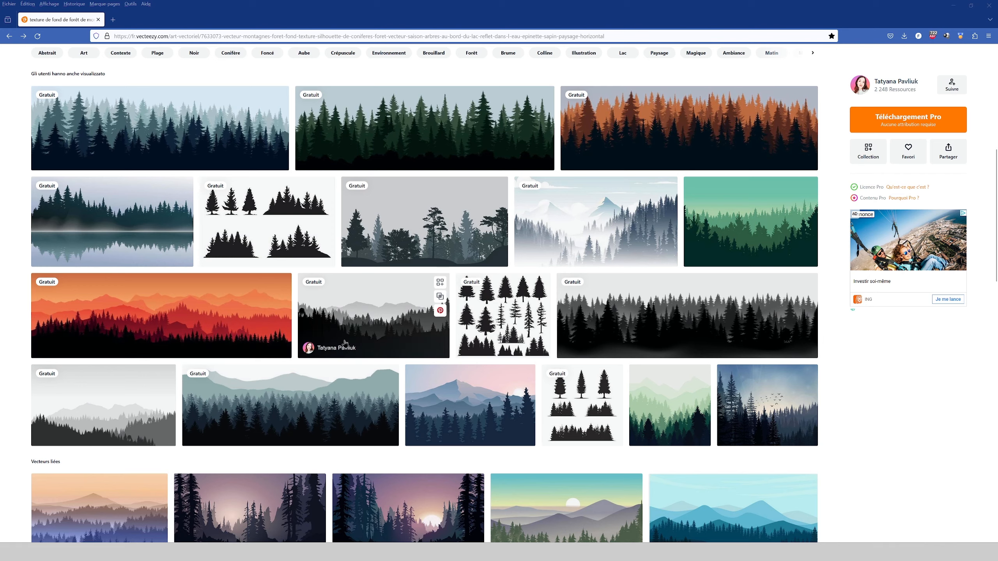
- Browse the related forest vectors on Vecteezy and examine the green dark forest lake image up close
{"action": "scroll", "coordinate": [346, 385], "scroll_direction": "down", "scroll_amount": 4}
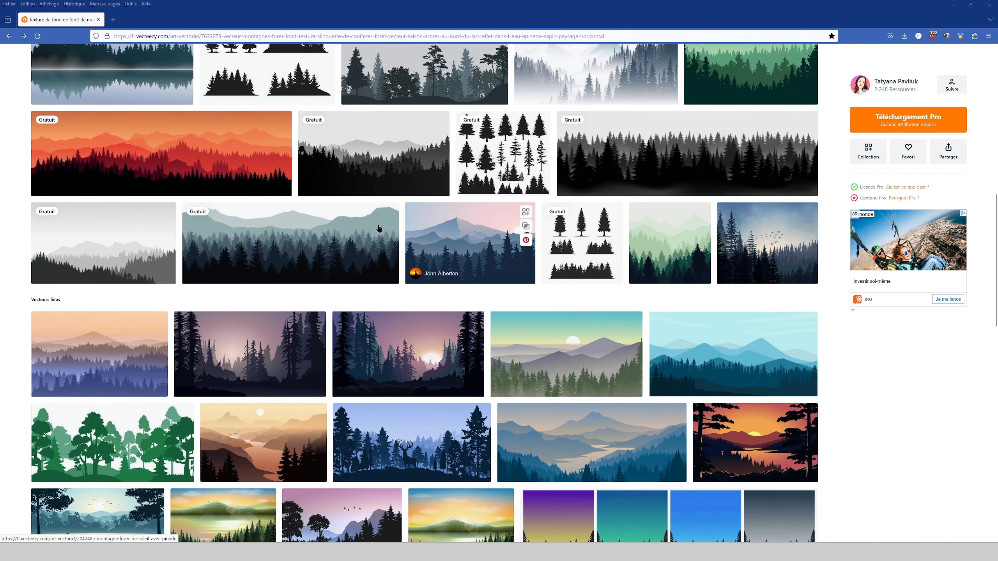
{"action": "scroll", "coordinate": [380, 232], "scroll_direction": "up", "scroll_amount": 4}
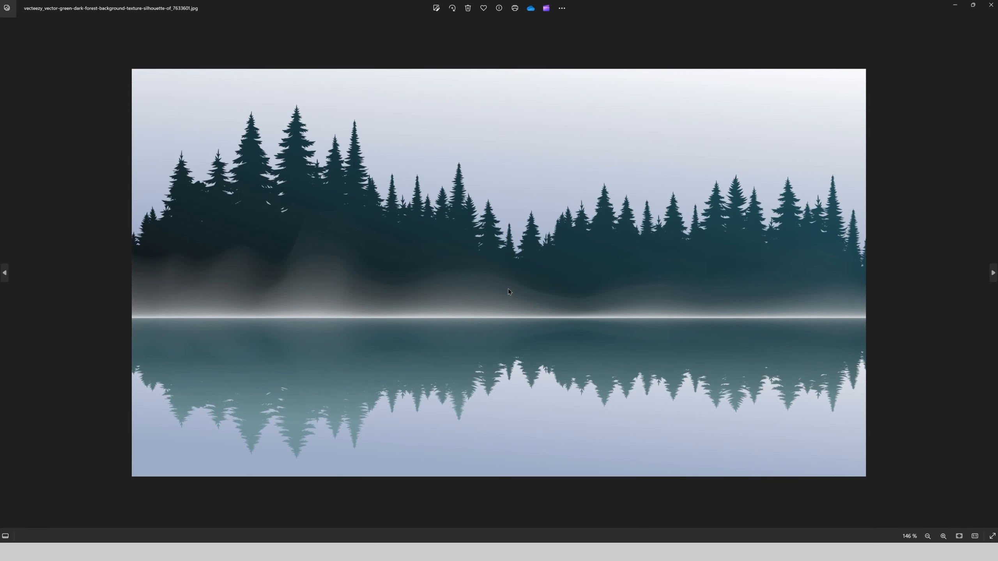
{"action": "scroll", "coordinate": [508, 289], "scroll_direction": "up", "scroll_amount": 2}
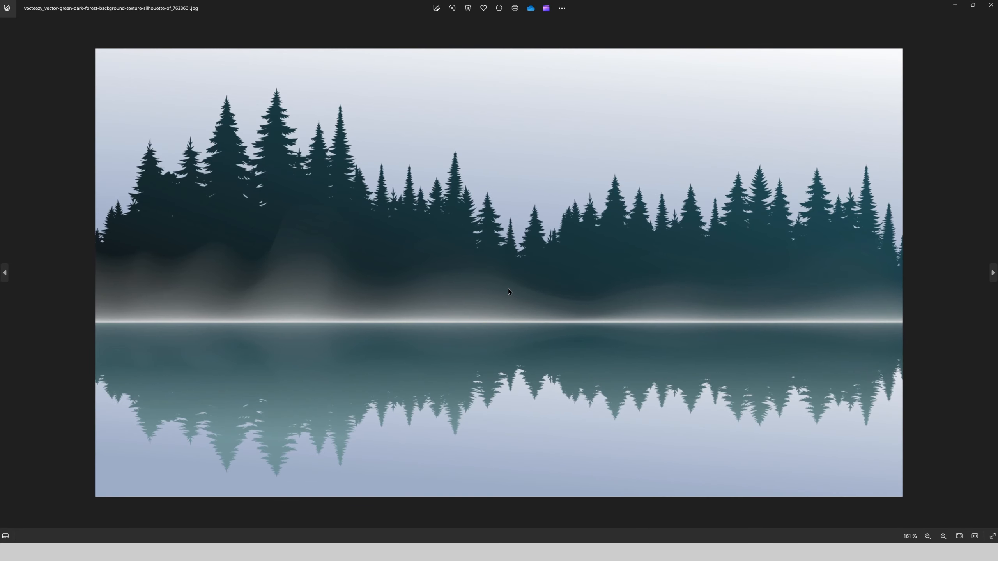
{"action": "scroll", "coordinate": [508, 289], "scroll_direction": "down", "scroll_amount": 1}
{"action": "scroll", "coordinate": [508, 289], "scroll_direction": "down", "scroll_amount": 5}
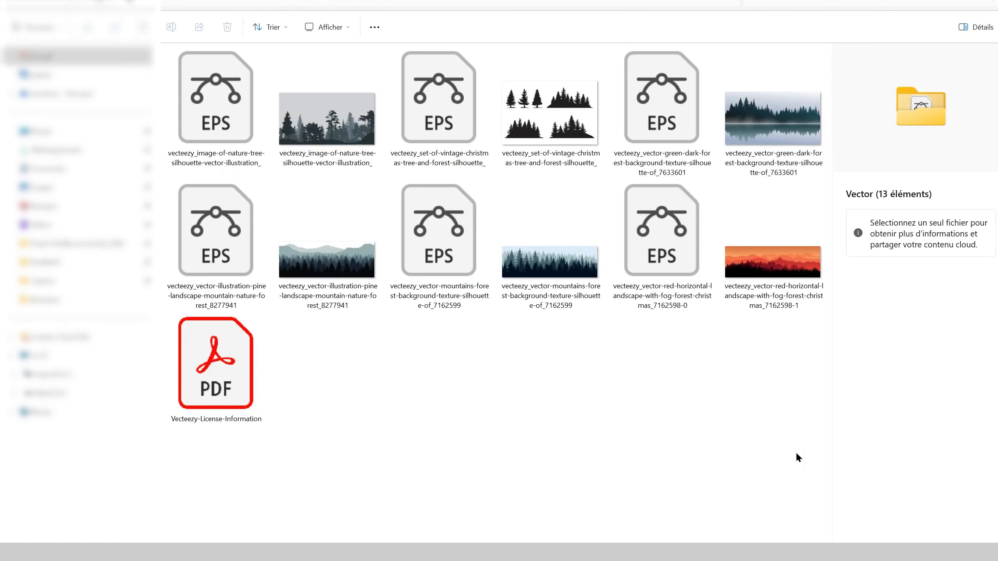
- Open the green dark forest EPS file 7633601 in Illustrator, keeping the symbols' 9-slice scaling, and expand its nested layer groups
{"action": "double_click", "coordinate": [675, 112]}
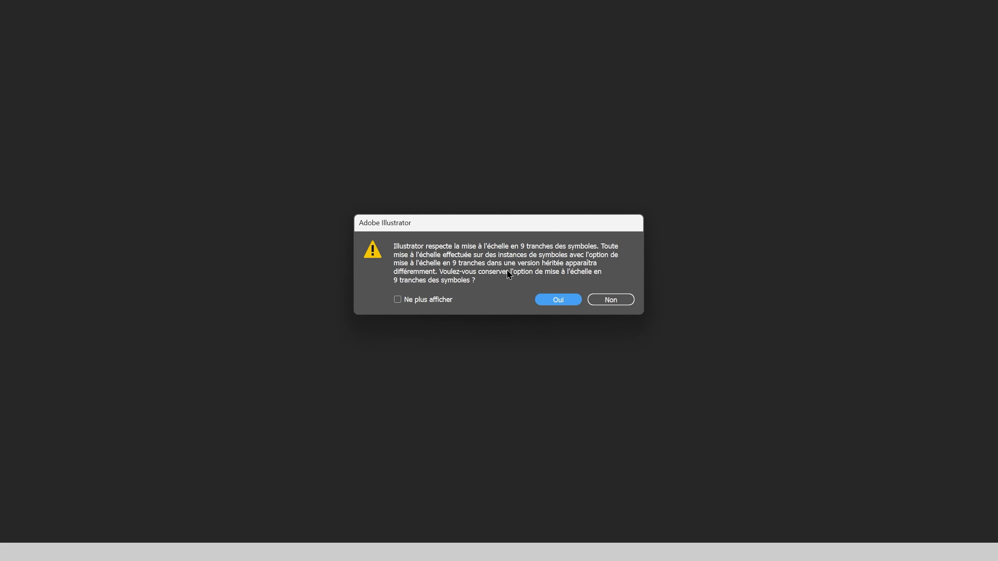
{"action": "left_click", "coordinate": [562, 303]}
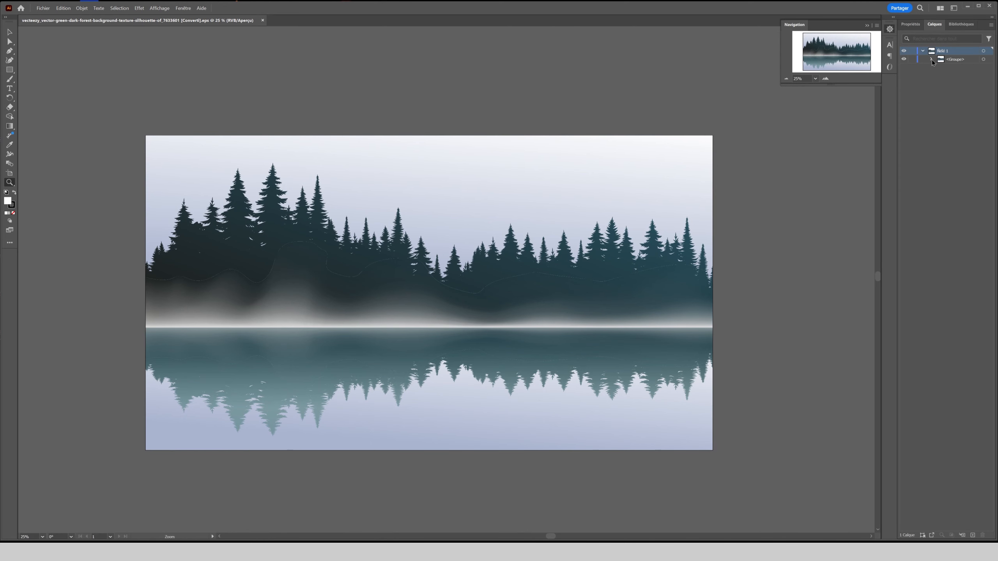
{"action": "left_click_drag", "start_coordinate": [897, 132], "coordinate": [800, 132]}
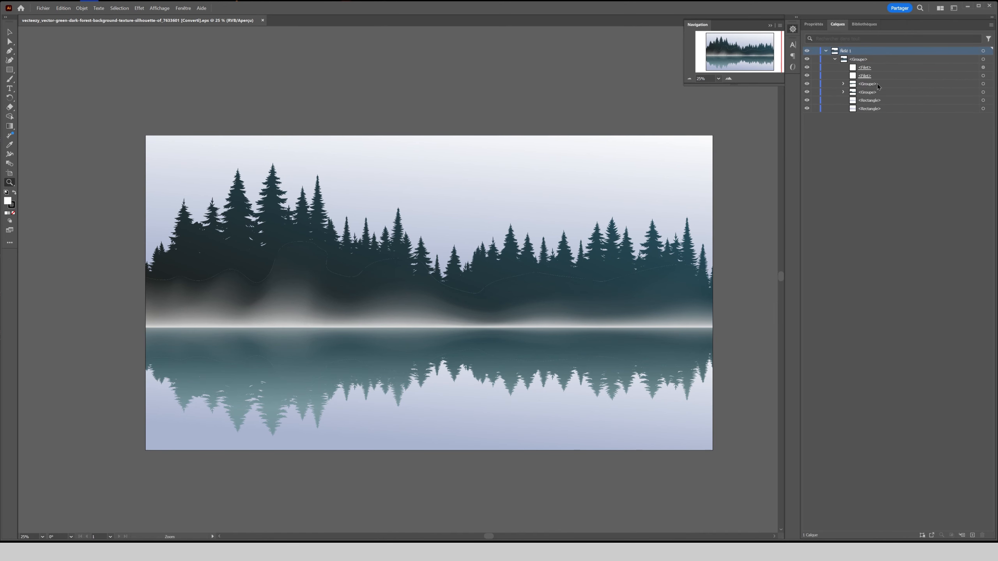
{"action": "left_click", "coordinate": [843, 83]}
{"action": "left_click", "coordinate": [844, 109]}
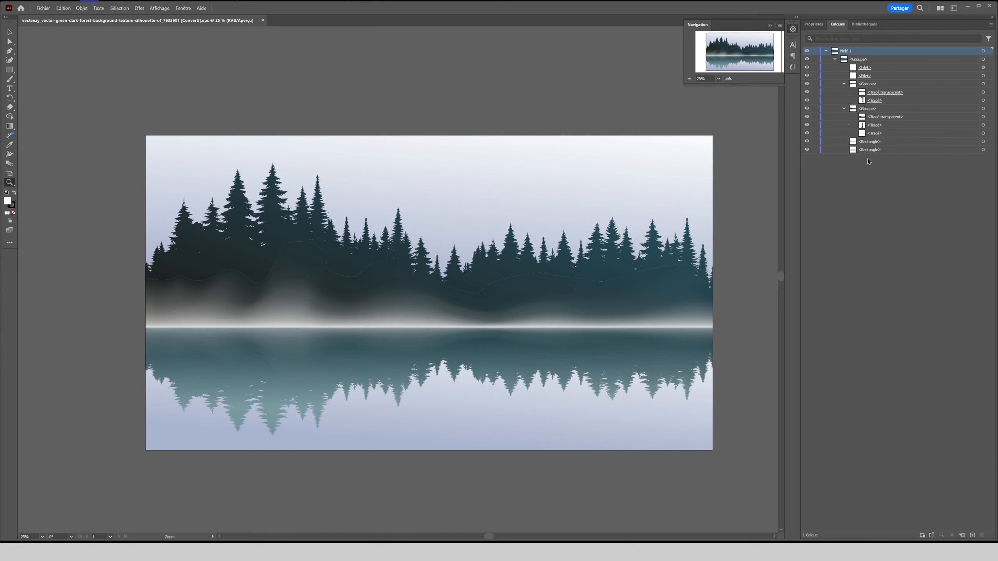
- Hide and show the two background rectangles in turn to check which one forms the sky and which the water
{"action": "left_click", "coordinate": [806, 150]}
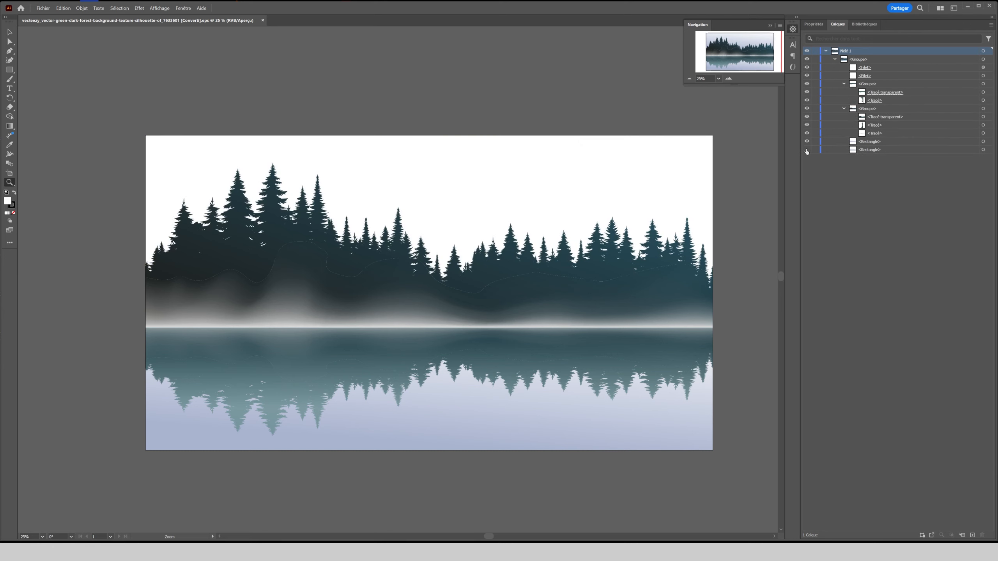
{"action": "left_click", "coordinate": [806, 150]}
{"action": "left_click", "coordinate": [806, 142]}
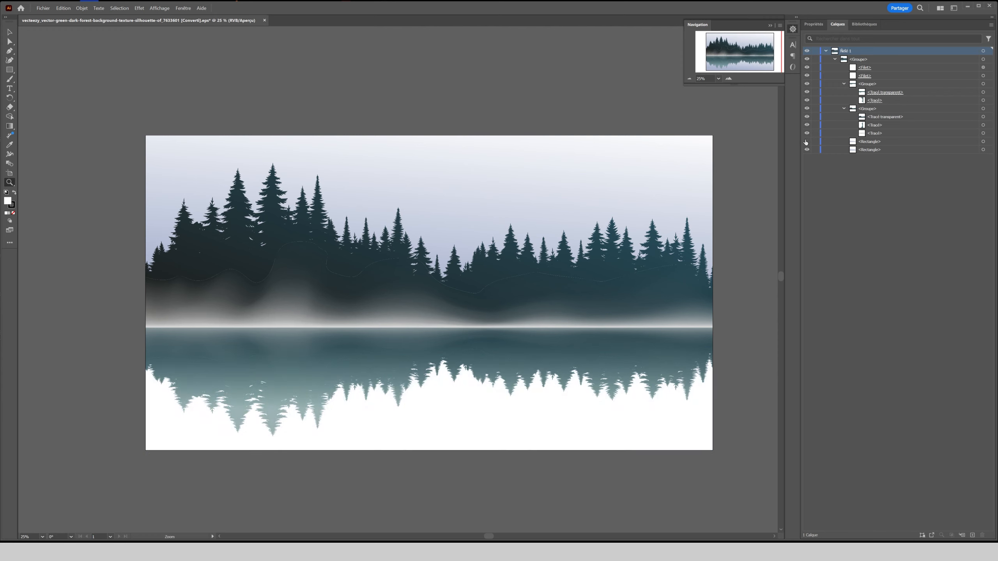
{"action": "left_click", "coordinate": [806, 142]}
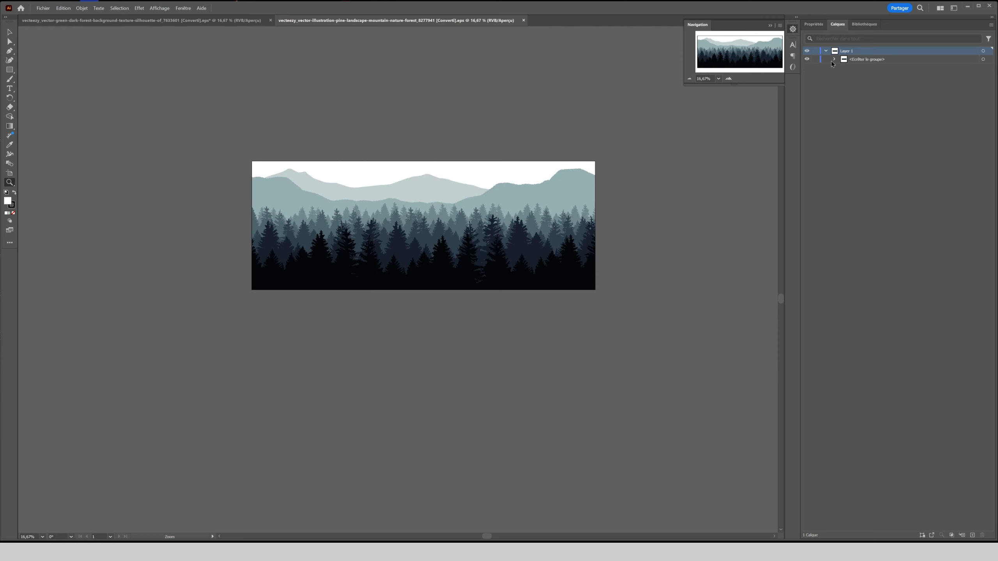
- Expand the nested groups of the pine landscape document, then select all of its artwork and ungroup it
{"action": "left_click", "coordinate": [843, 84]}
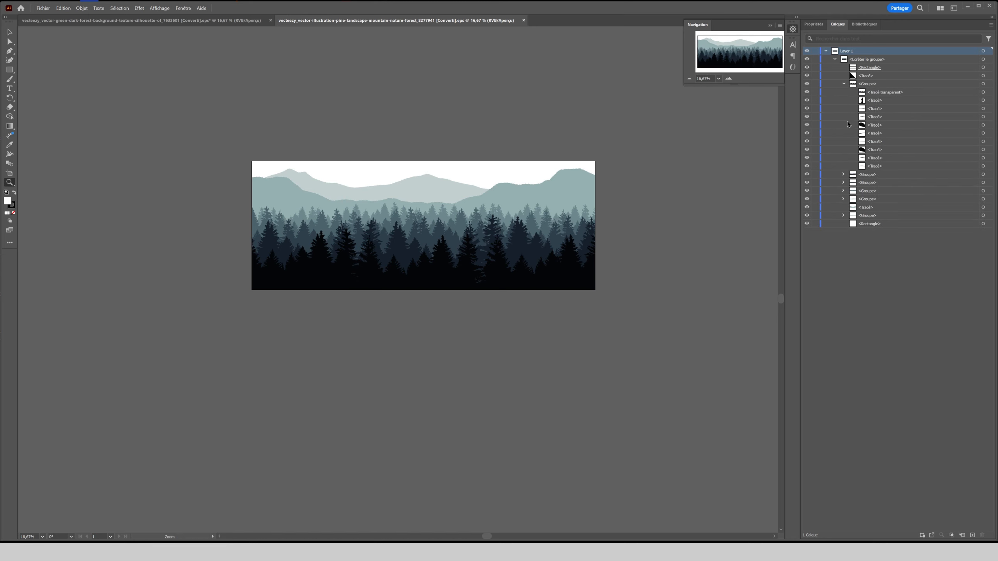
{"action": "left_click", "coordinate": [843, 174]}
{"action": "left_click", "coordinate": [843, 265]}
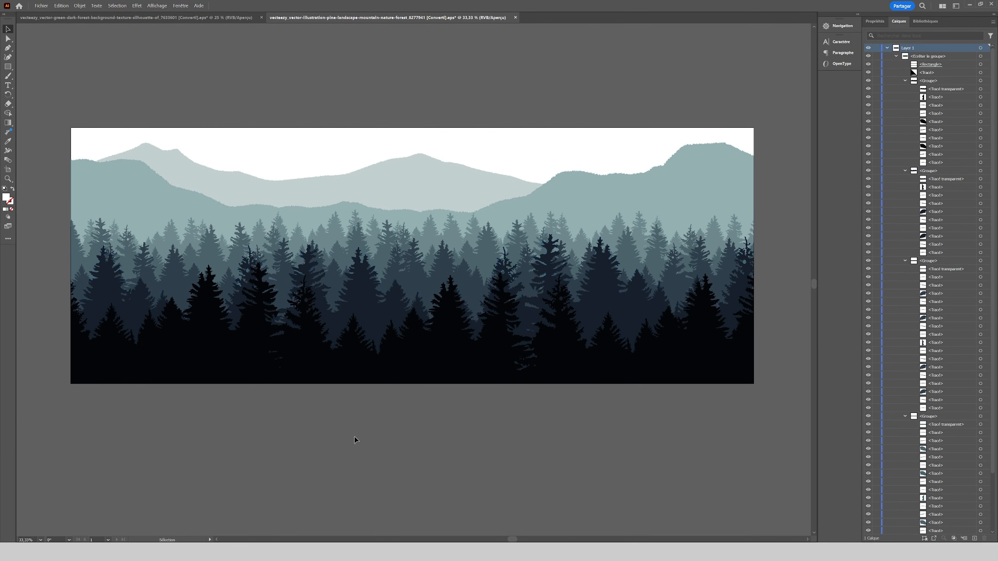
{"action": "key", "text": "ctrl+a"}
{"action": "left_click", "coordinate": [80, 6]}
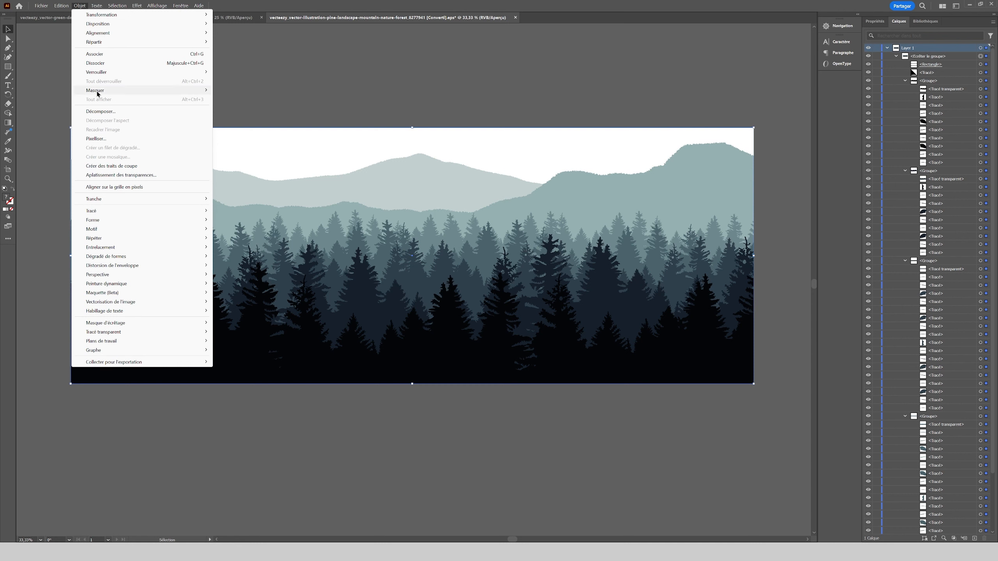
{"action": "left_click", "coordinate": [106, 63]}
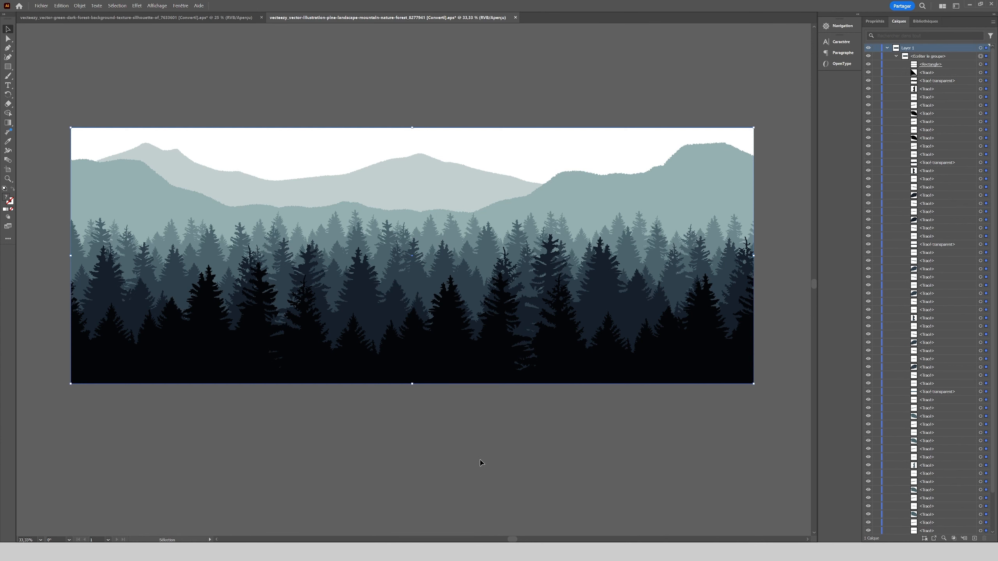
- Return to the lake forest document and hide its fog, tree, reflection and Ciel elements one by one, then show them again
{"action": "key", "text": "ctrl+Tab"}
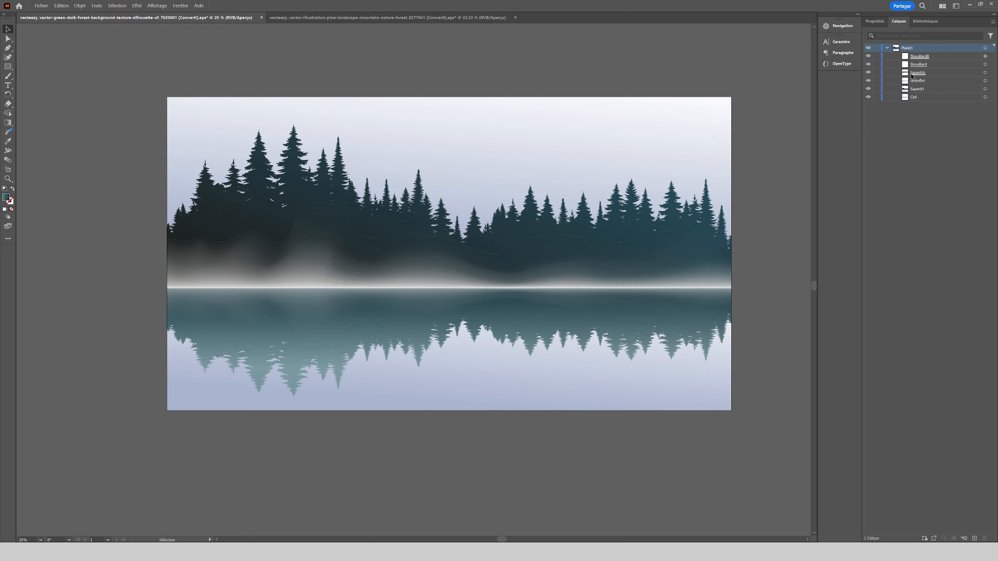
{"action": "left_click", "coordinate": [868, 57]}
{"action": "left_click", "coordinate": [867, 64]}
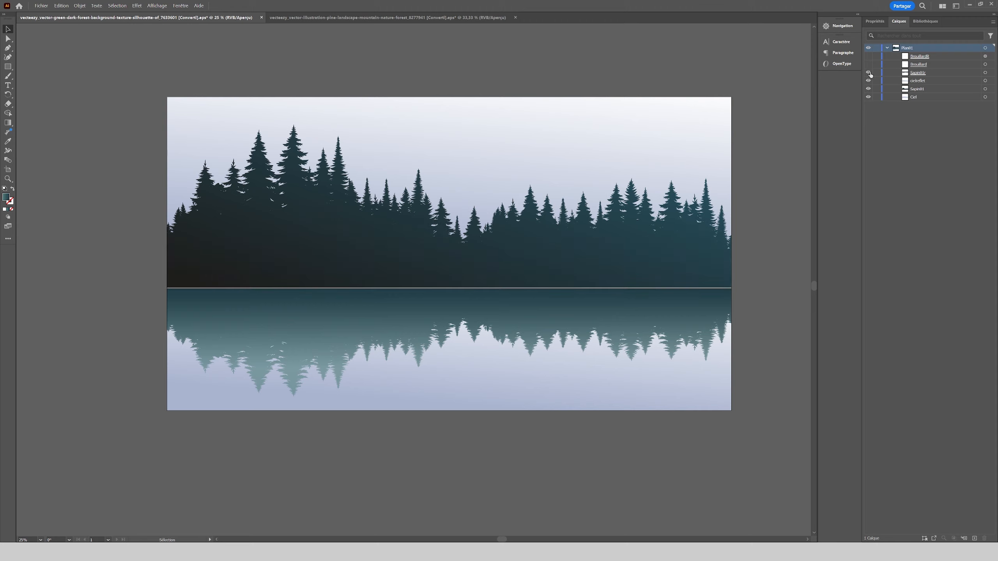
{"action": "left_click", "coordinate": [868, 73]}
{"action": "left_click", "coordinate": [867, 81]}
{"action": "left_click", "coordinate": [868, 88]}
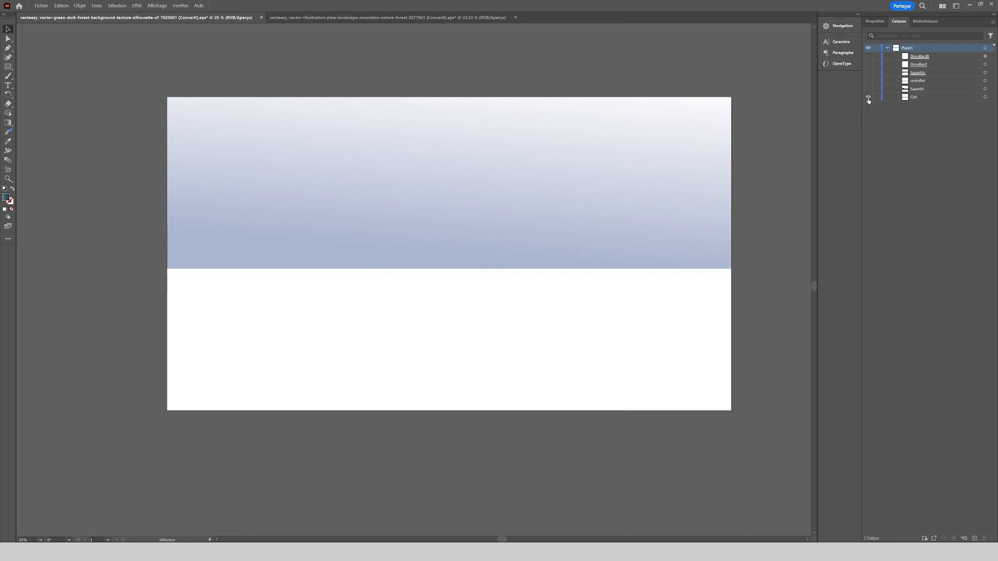
{"action": "left_click", "coordinate": [868, 97]}
{"action": "left_click", "coordinate": [868, 97]}
{"action": "left_click", "coordinate": [868, 64]}
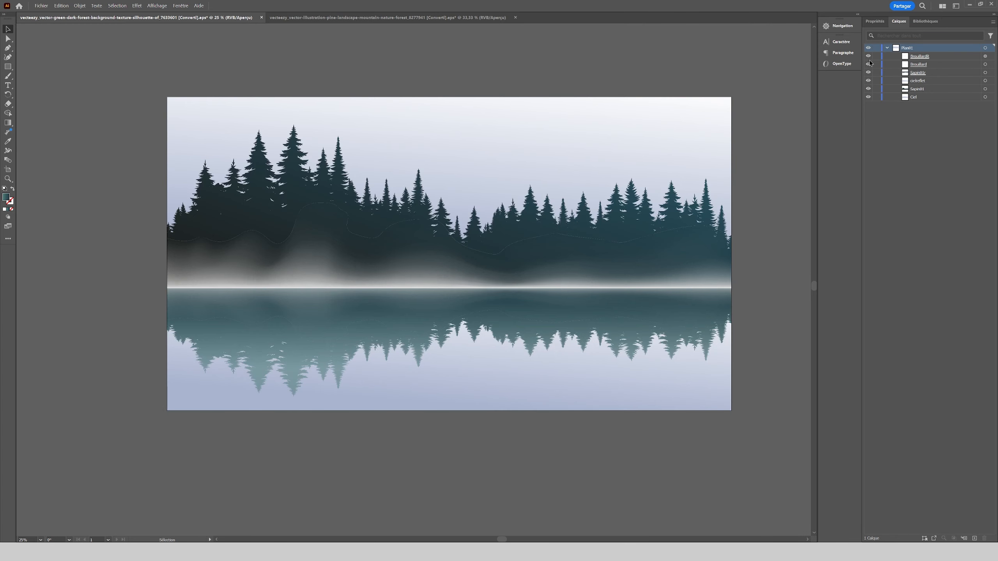
- Select the main group in the pine landscape document, and in Plan01.ai hide Ciel and show the pine landscape group
{"action": "key", "text": "ctrl+Tab"}
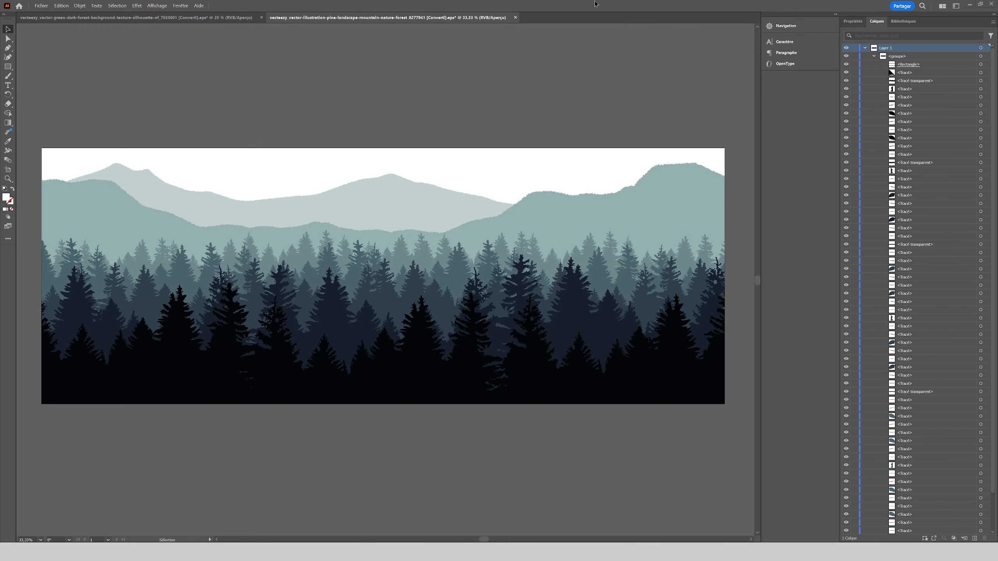
{"action": "left_click", "coordinate": [900, 57]}
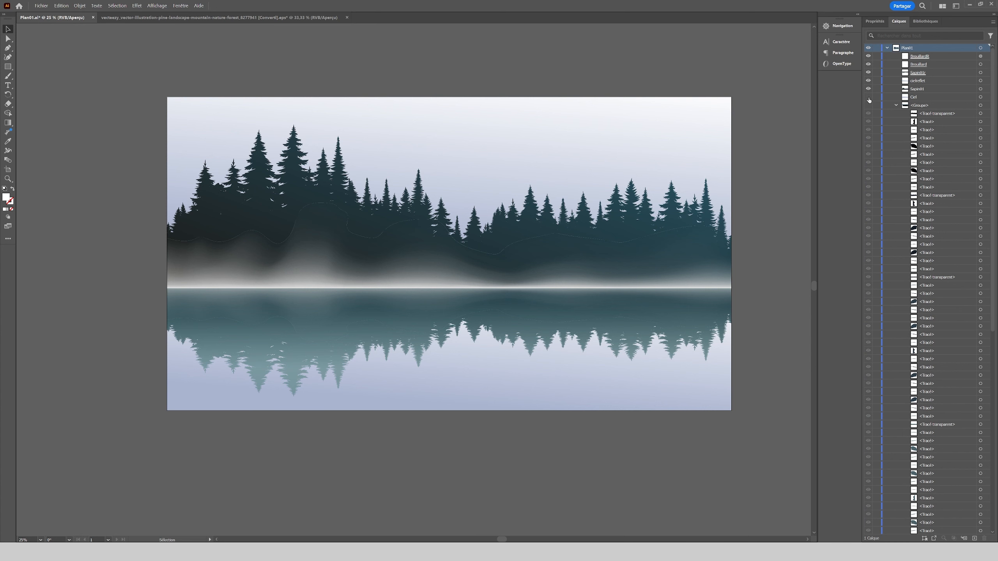
{"action": "left_click", "coordinate": [869, 97]}
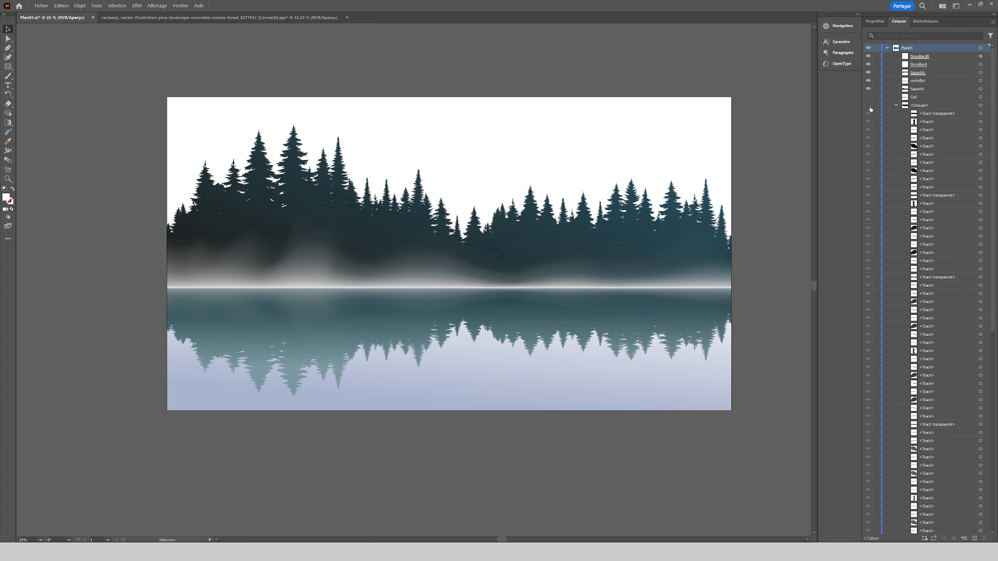
{"action": "left_click", "coordinate": [868, 106]}
- Toggle the visibility of the fog, tree and hill elements to check how the combined landscape is built
{"action": "left_click_drag", "start_coordinate": [750, 181], "coordinate": [751, 181]}
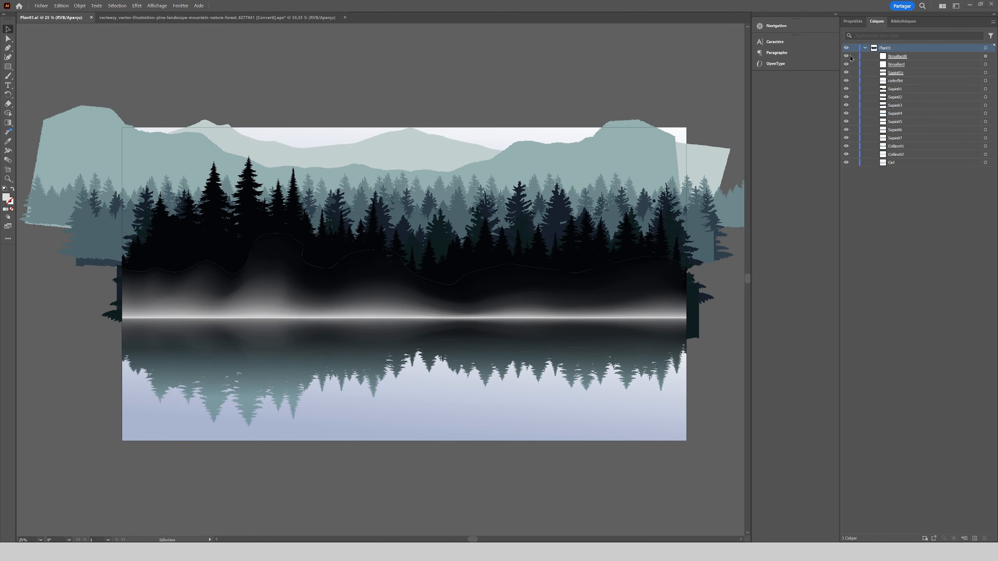
{"action": "left_click_drag", "start_coordinate": [848, 144], "coordinate": [847, 61]}
{"action": "left_click", "coordinate": [847, 153]}
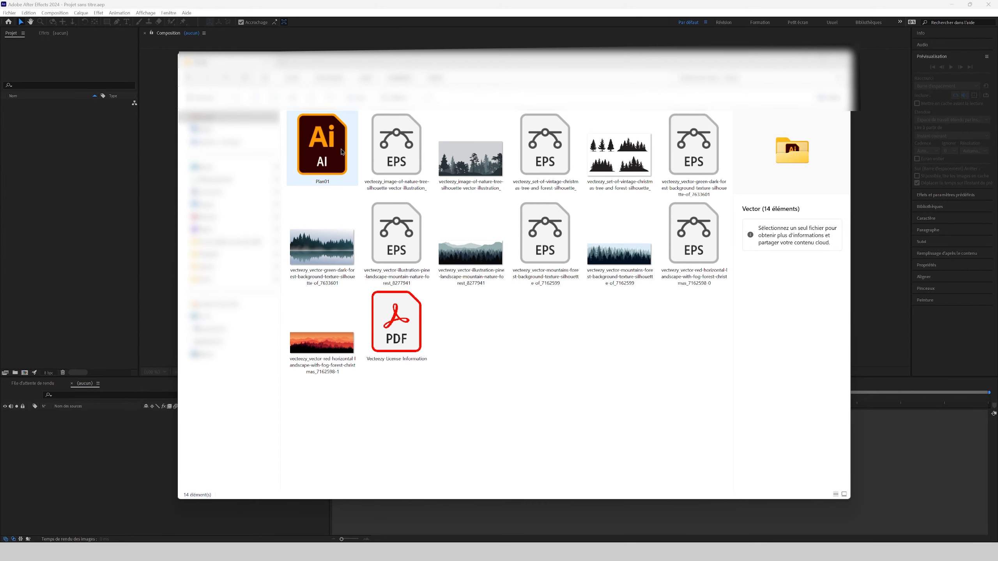
- Switch to After Effects and import Plan01.ai as a composition with footage dimensions set to Taille du calque
{"action": "left_click", "coordinate": [329, 187]}
{"action": "left_click_drag", "start_coordinate": [329, 188], "coordinate": [52, 162]}
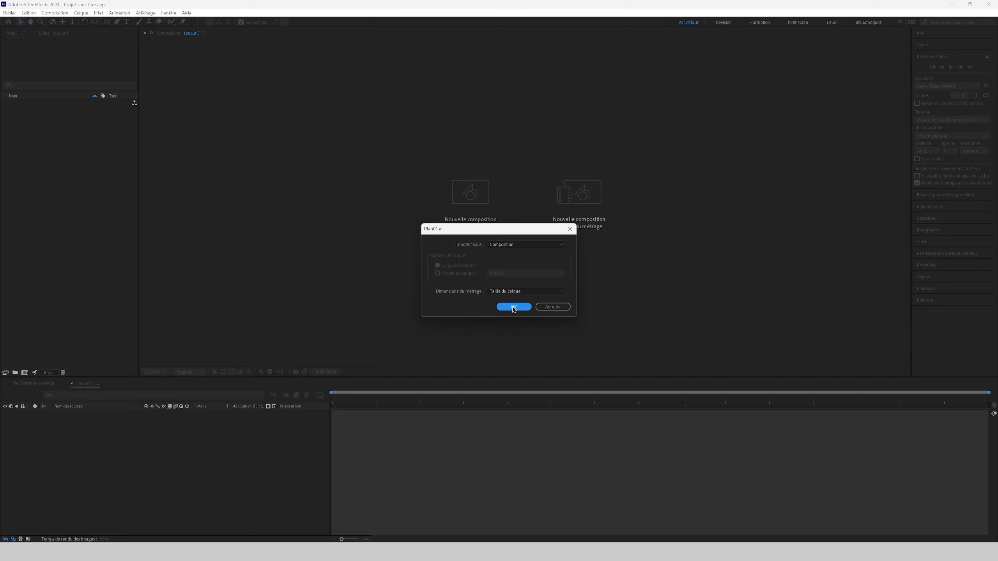
{"action": "left_click", "coordinate": [516, 292]}
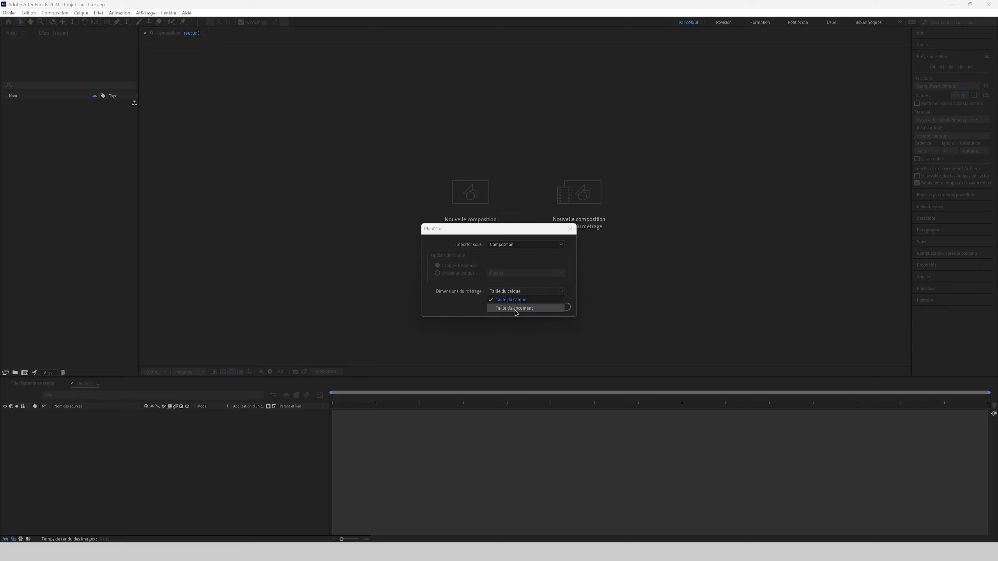
{"action": "left_click", "coordinate": [459, 304]}
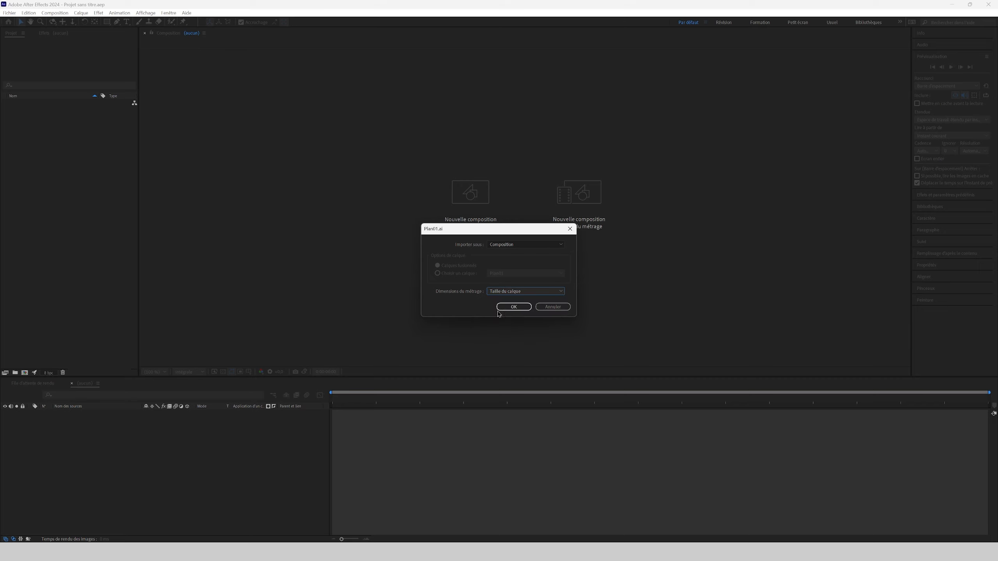
{"action": "left_click", "coordinate": [507, 308]}
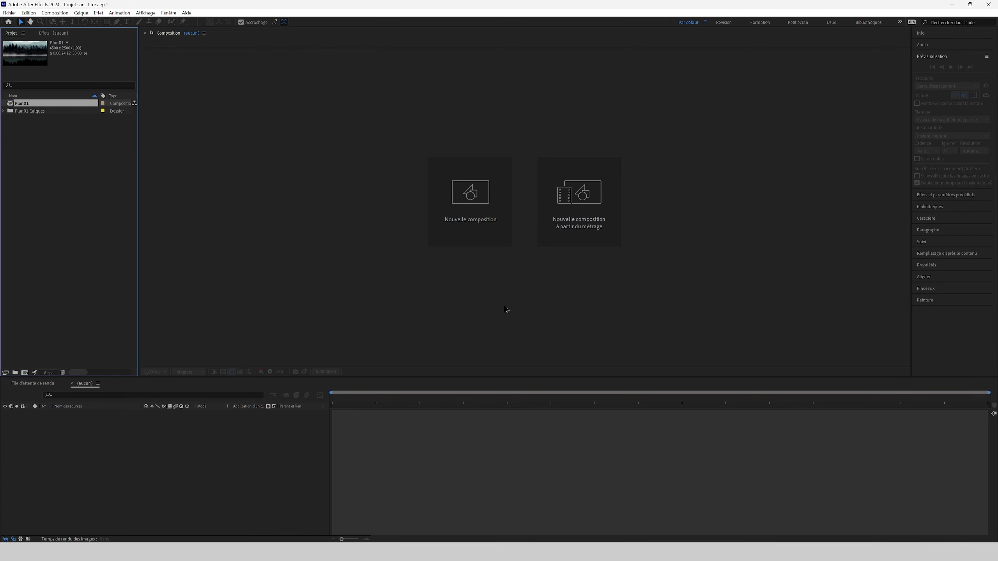
- Open the Plan01 composition and inspect its layer in the layer viewer, then return to the composition view
{"action": "double_click", "coordinate": [10, 105]}
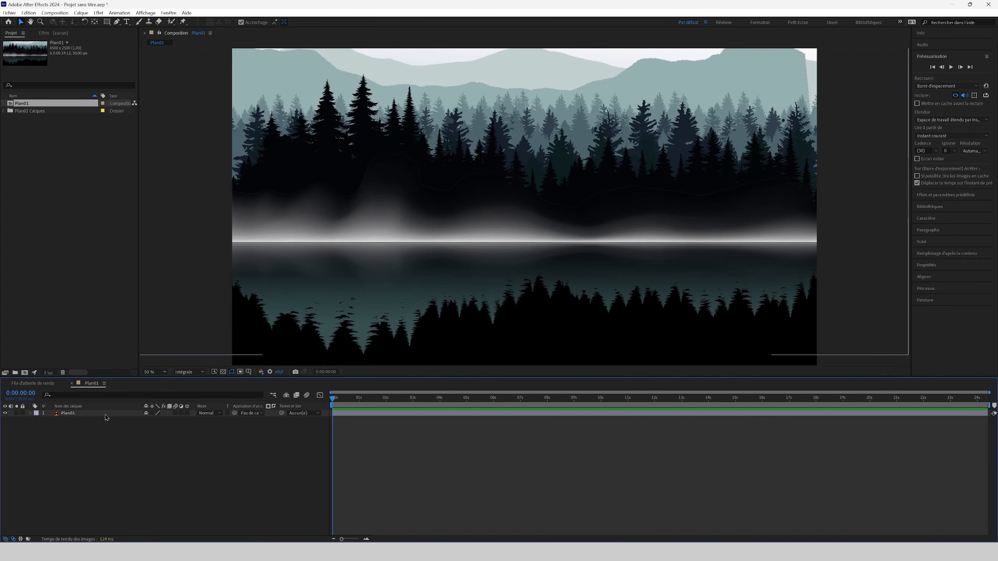
{"action": "left_click", "coordinate": [31, 413]}
{"action": "double_click", "coordinate": [63, 413]}
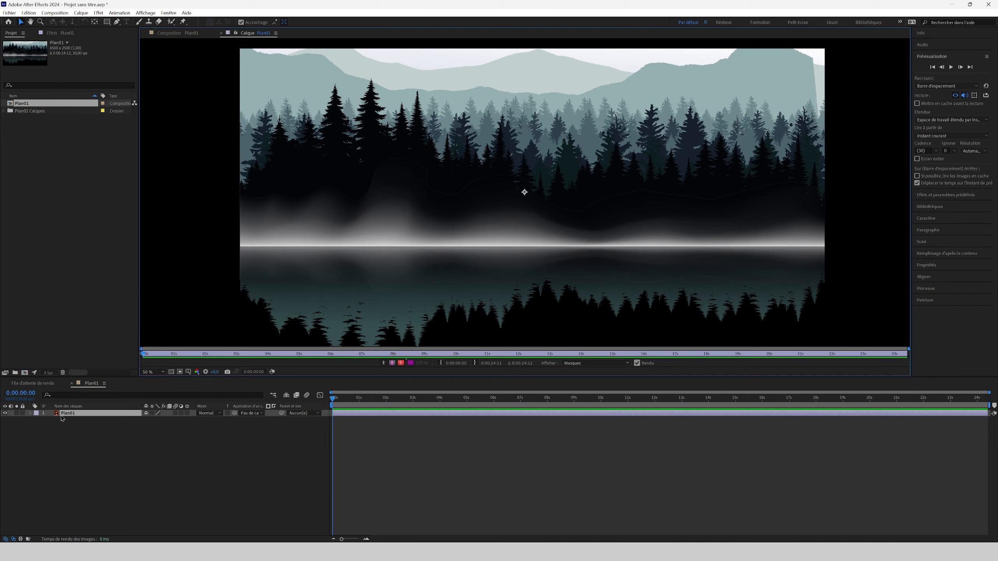
{"action": "left_click", "coordinate": [221, 32]}
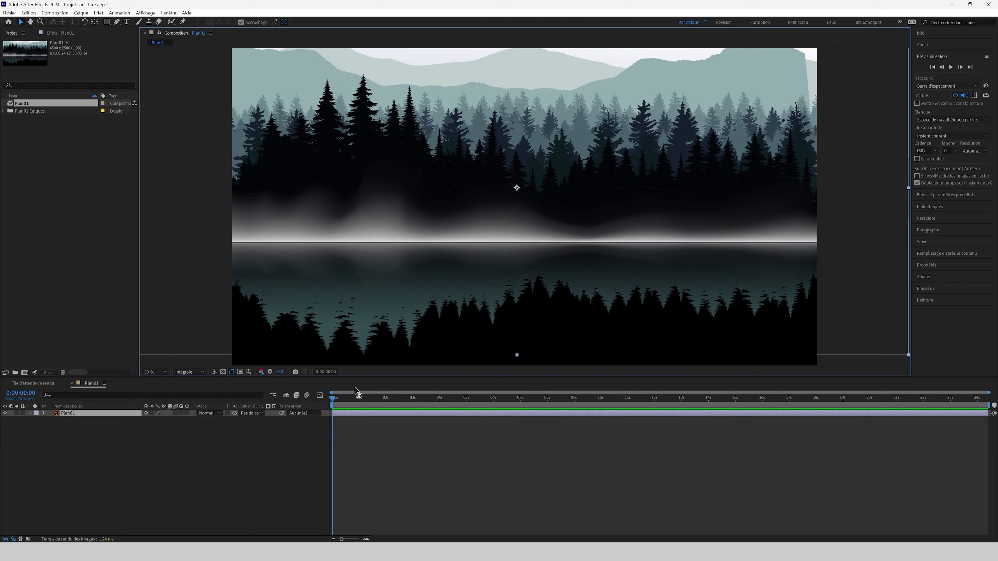
{"action": "left_click", "coordinate": [432, 490]}
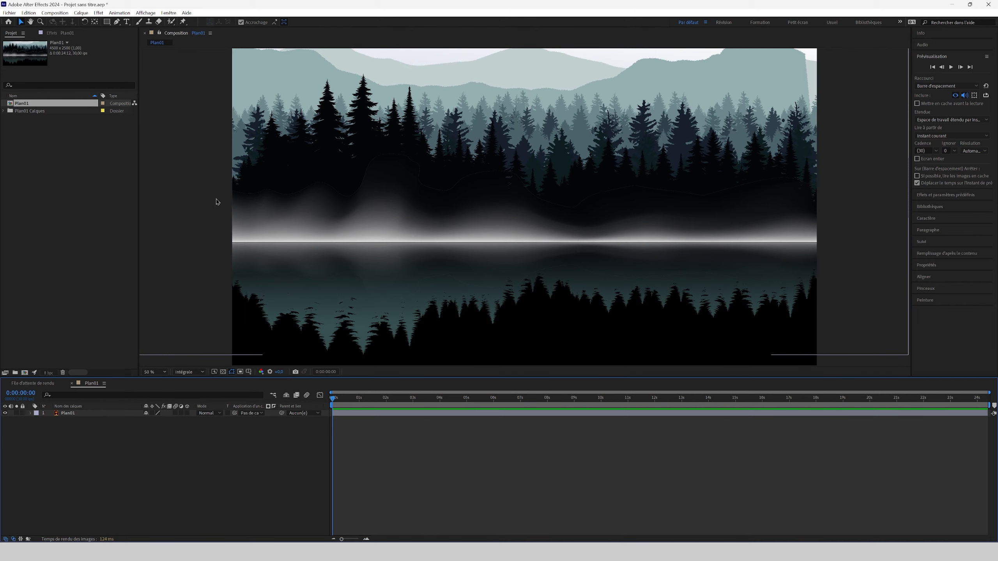
- Switch to Illustrator and hide the fog layers Calque 3 and Calque 4 in Plan01b.ai
{"action": "key", "text": "alt+Tab"}
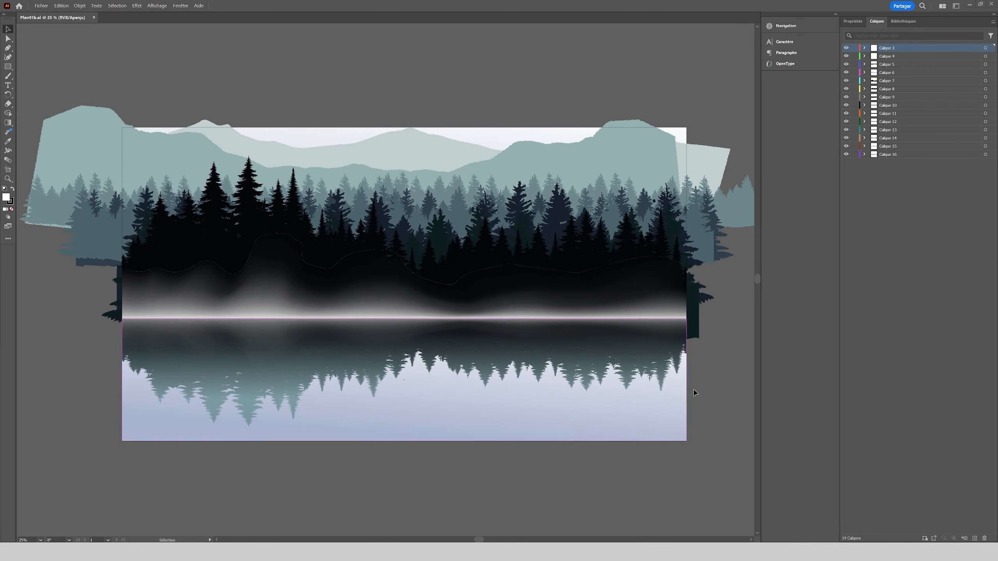
{"action": "left_click", "coordinate": [847, 48]}
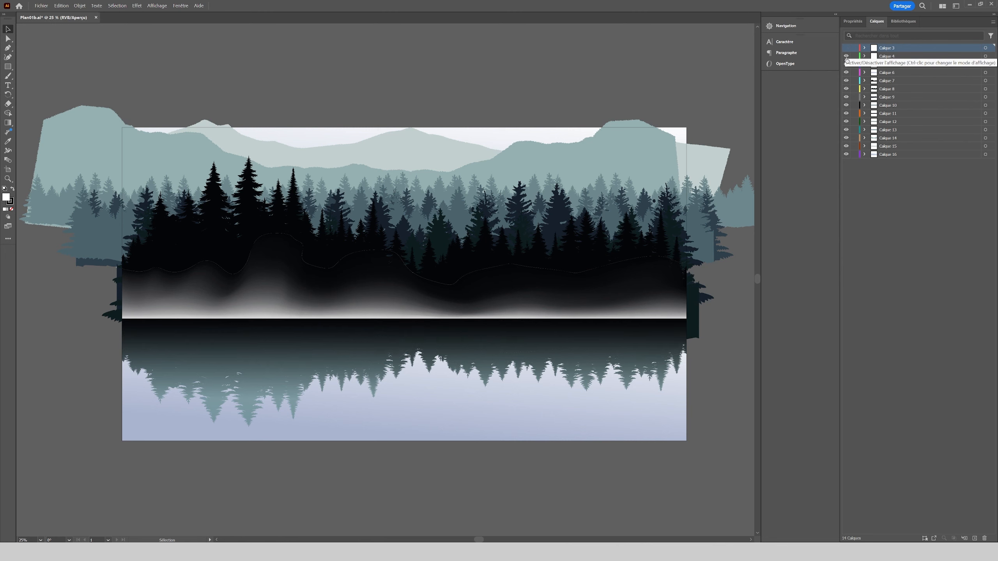
{"action": "left_click", "coordinate": [846, 57]}
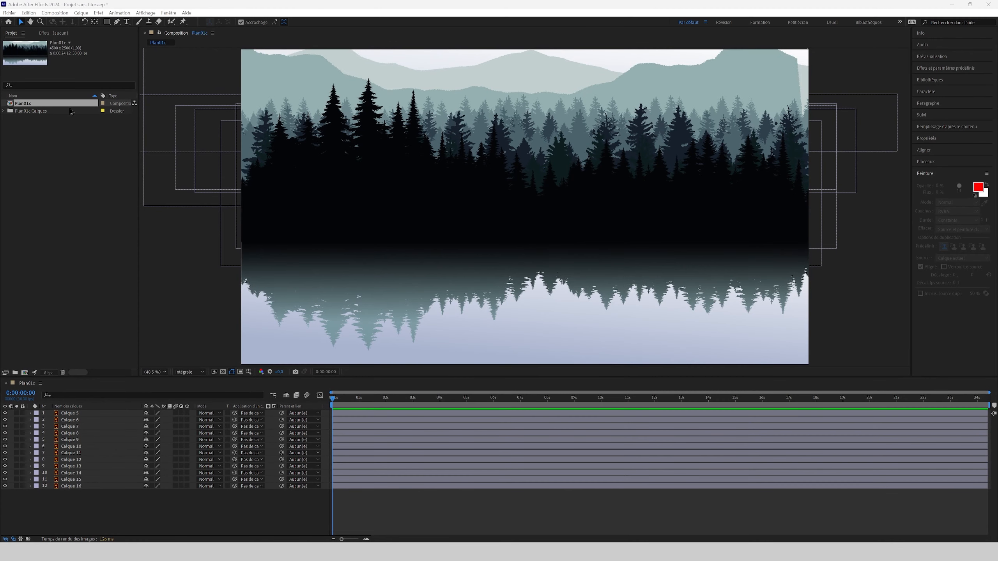
- Create a white (FFFFFF) solid layer at the Plan01c composition's size, 3840 x 2160 px
{"action": "left_click", "coordinate": [76, 173]}
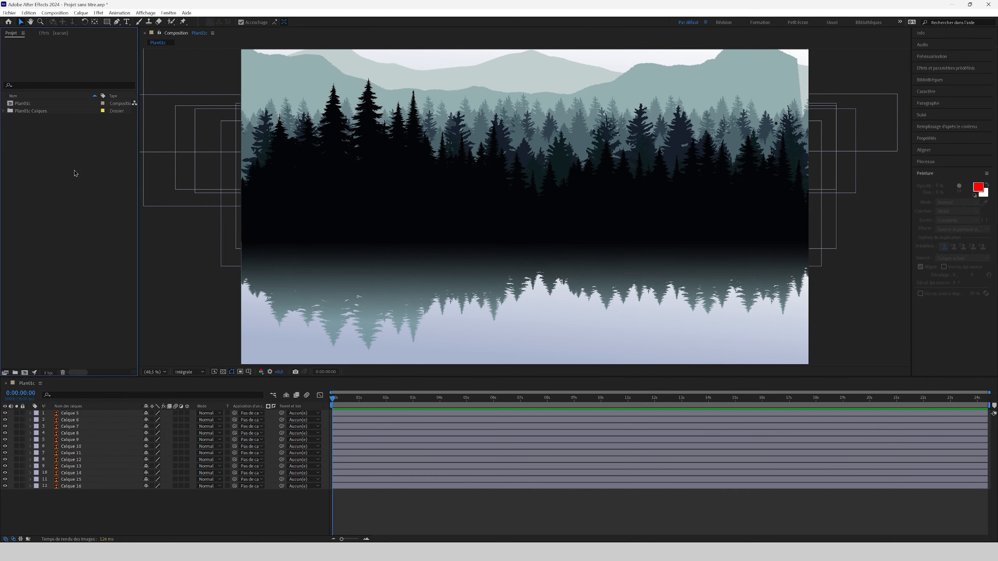
{"action": "left_click", "coordinate": [64, 104]}
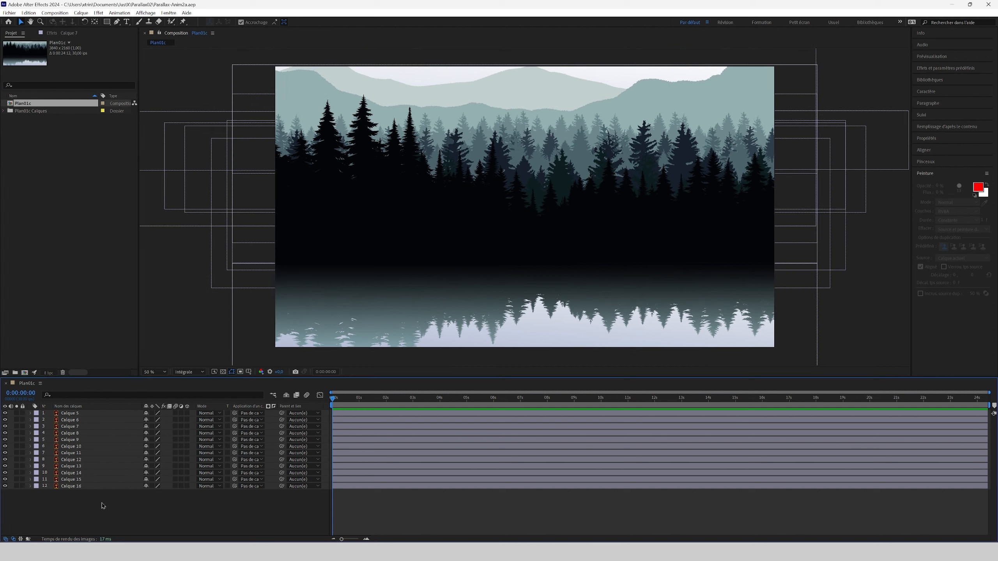
{"action": "right_click", "coordinate": [102, 399]}
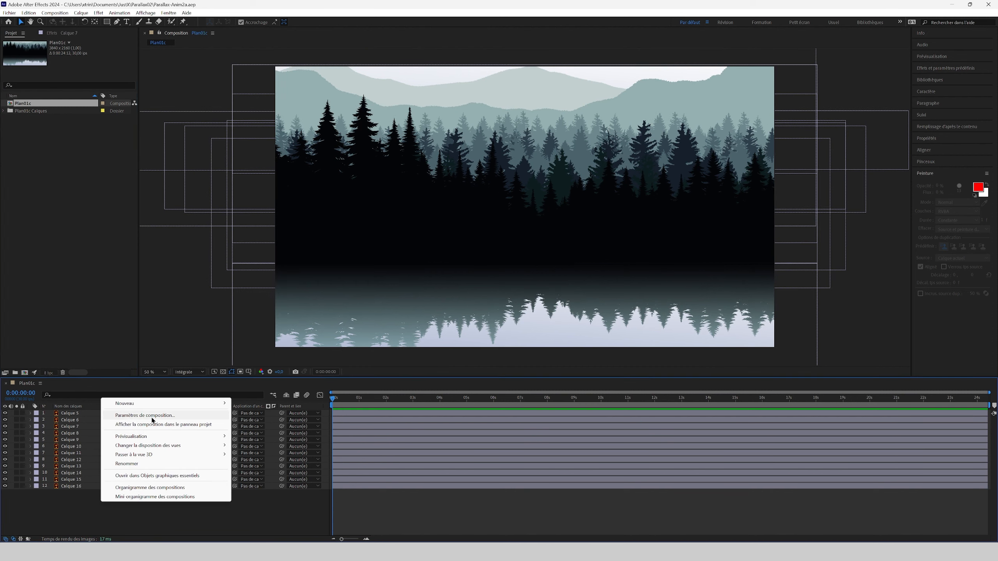
{"action": "mouse_move", "coordinate": [151, 400]}
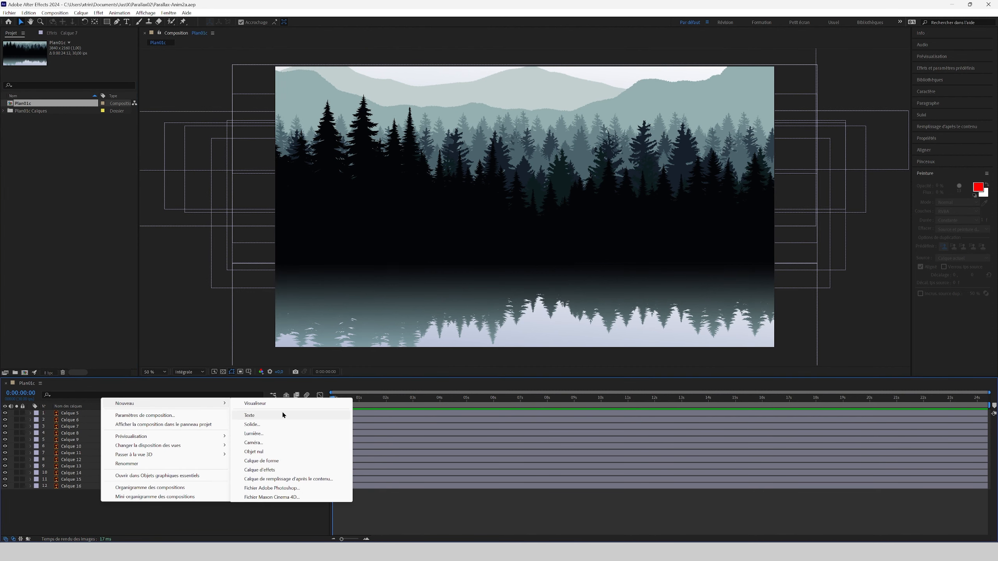
{"action": "left_click", "coordinate": [274, 424]}
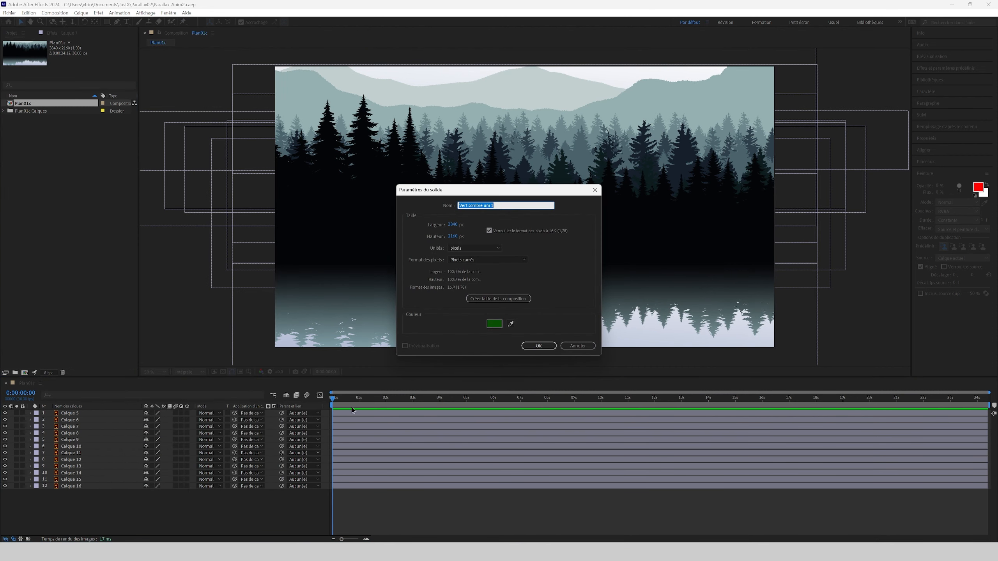
{"action": "left_click", "coordinate": [494, 324]}
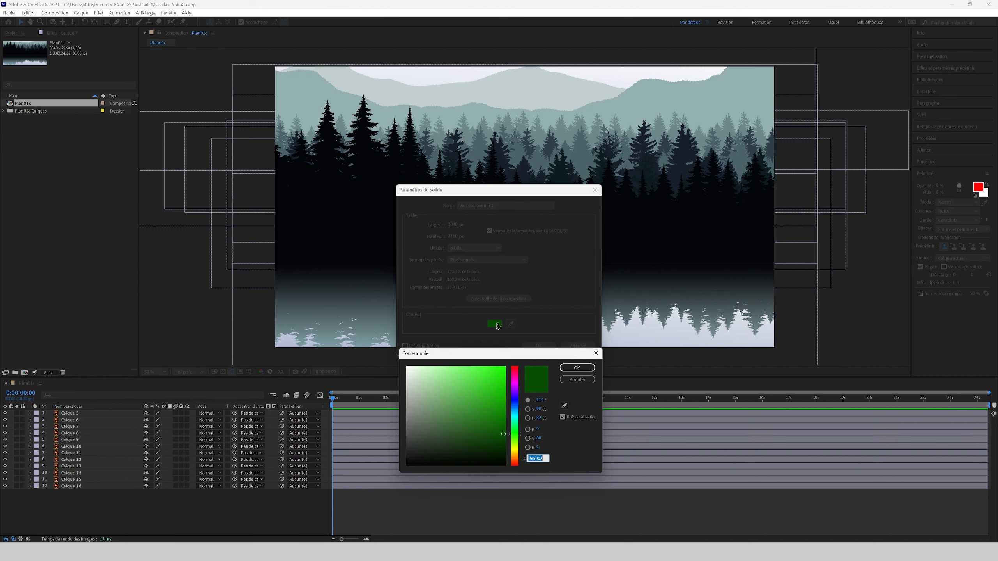
{"action": "left_click_drag", "start_coordinate": [418, 370], "coordinate": [382, 341]}
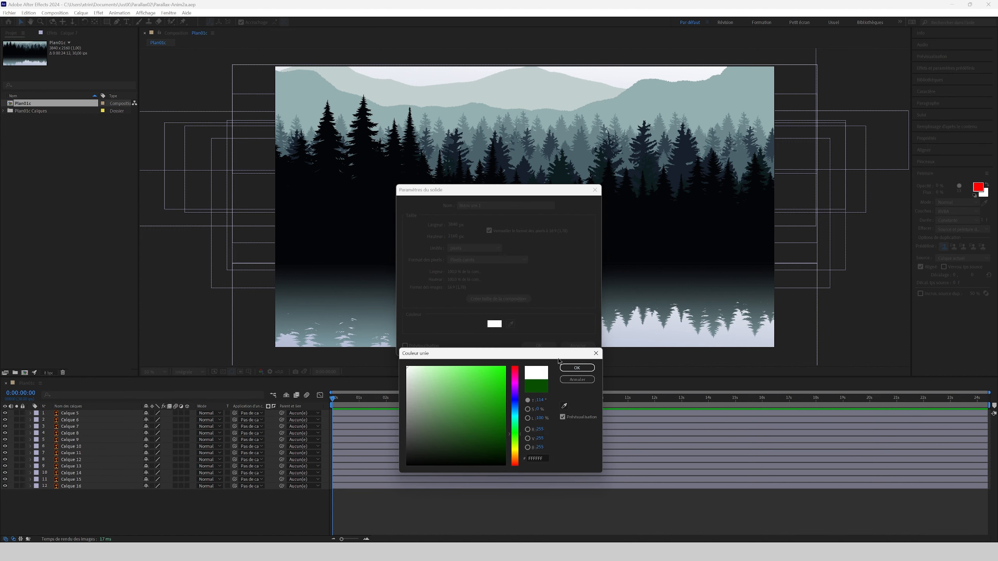
{"action": "left_click", "coordinate": [577, 368]}
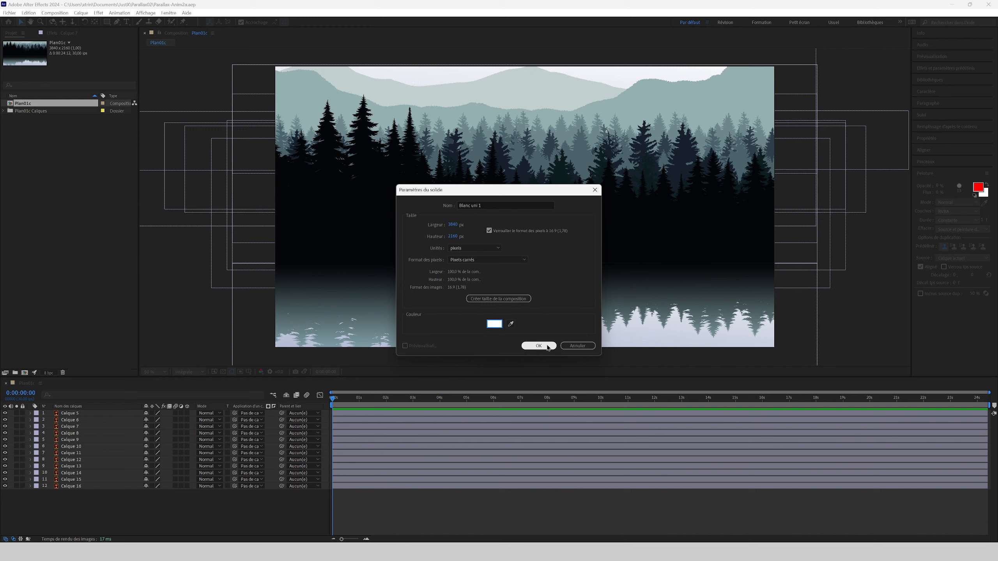
{"action": "left_click", "coordinate": [548, 347]}
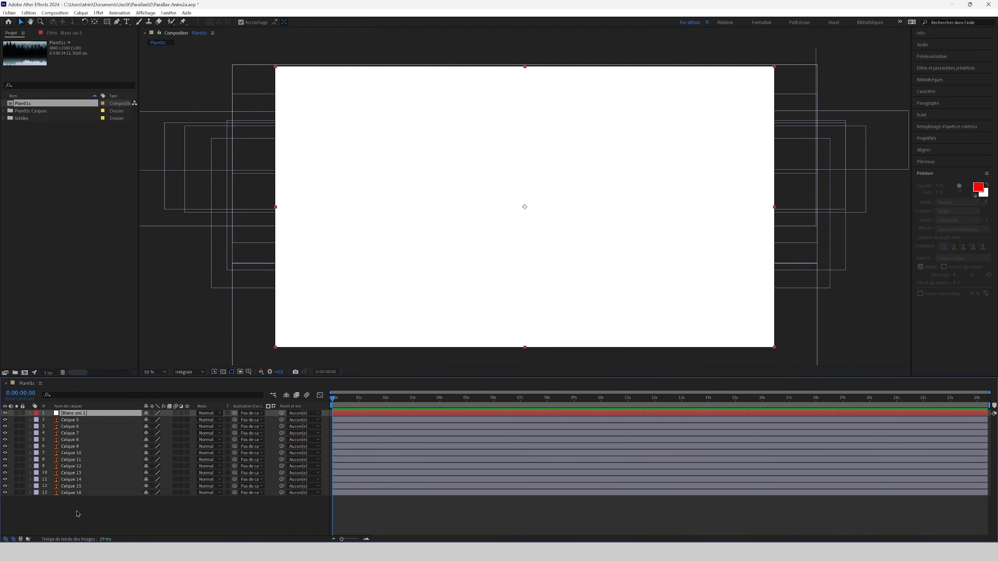
- Add a mask to the white solid and shape it into a thin horizontal band along the shoreline
{"action": "right_click", "coordinate": [95, 417]}
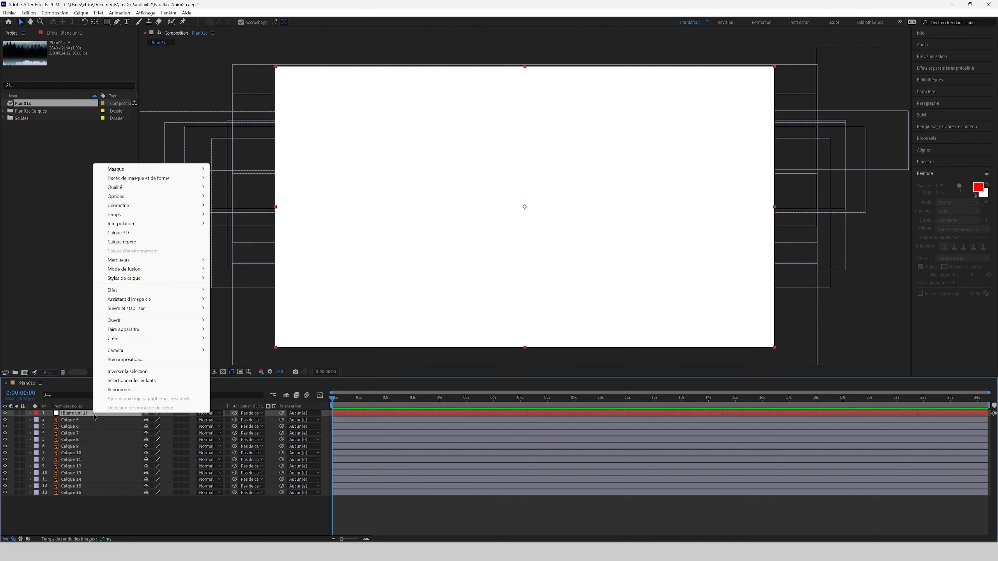
{"action": "mouse_move", "coordinate": [150, 168]}
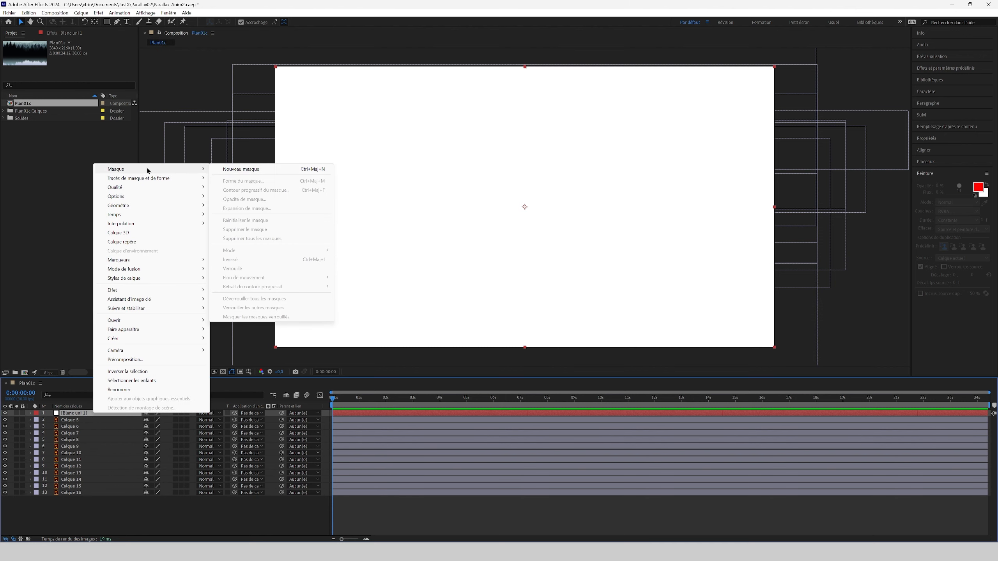
{"action": "left_click", "coordinate": [248, 173]}
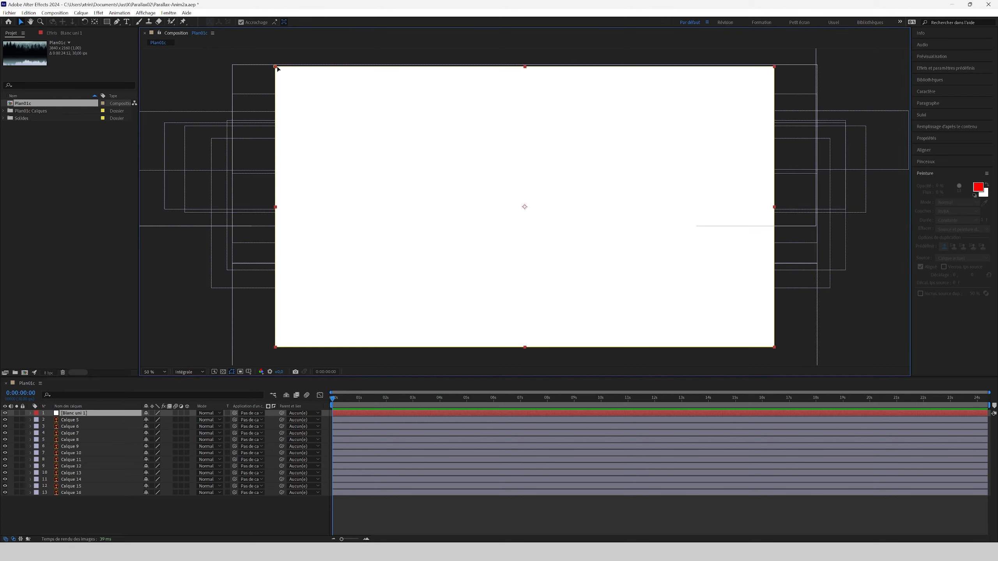
{"action": "left_click_drag", "start_coordinate": [278, 71], "coordinate": [295, 211]}
{"action": "left_click_drag", "start_coordinate": [275, 347], "coordinate": [318, 258]}
{"action": "left_click_drag", "start_coordinate": [771, 349], "coordinate": [786, 256]}
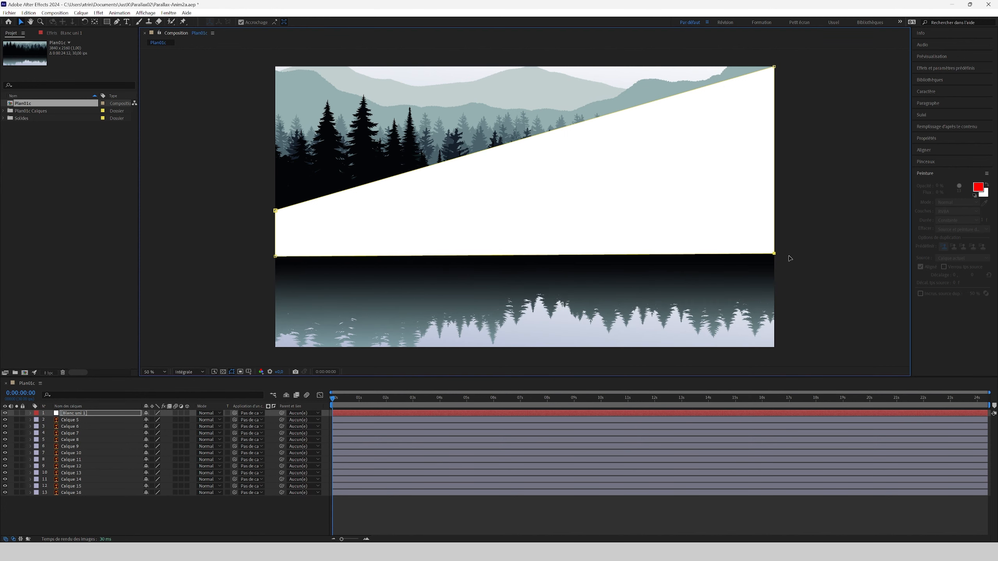
{"action": "left_click_drag", "start_coordinate": [775, 68], "coordinate": [775, 215]}
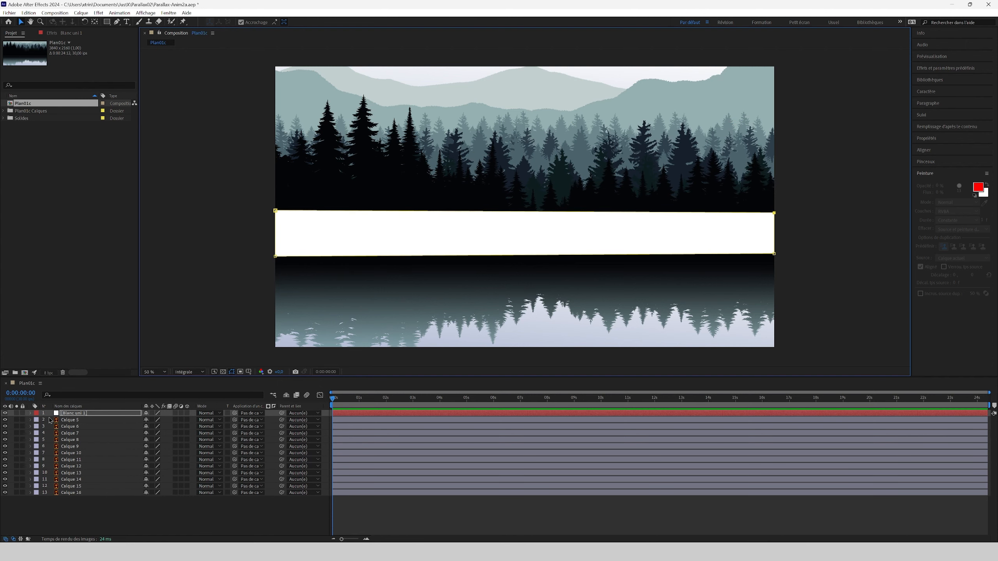
- Feather the white solid's mask vertically to soften the band's upper and lower edges into fog
{"action": "left_click", "coordinate": [30, 414]}
{"action": "left_click", "coordinate": [38, 420]}
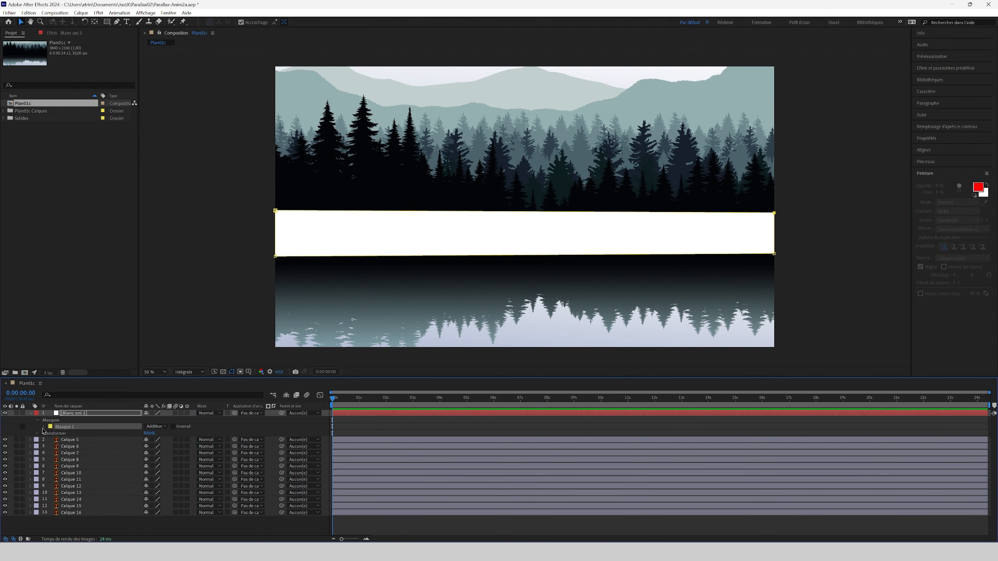
{"action": "left_click", "coordinate": [44, 426]}
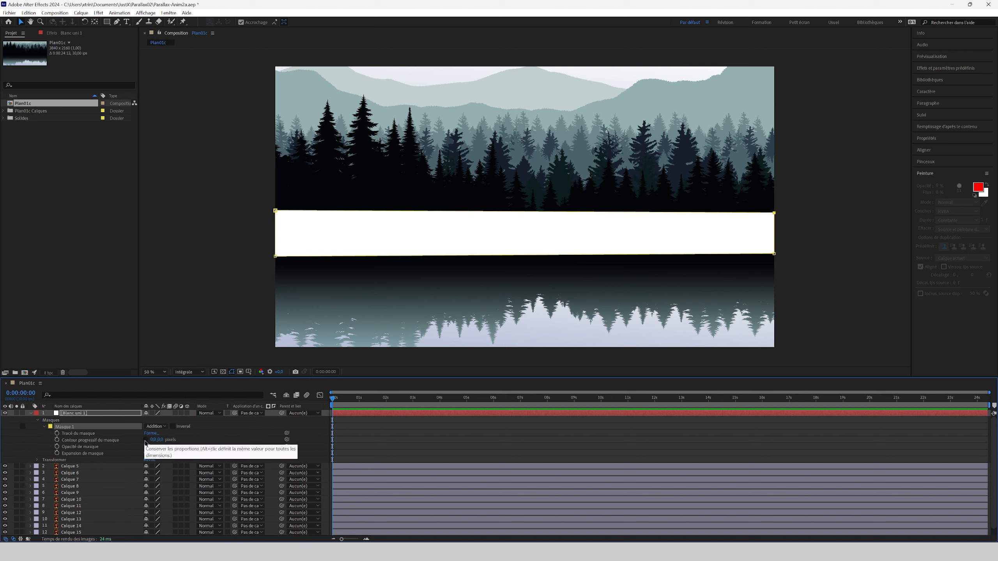
{"action": "left_click_drag", "start_coordinate": [159, 439], "coordinate": [287, 438]}
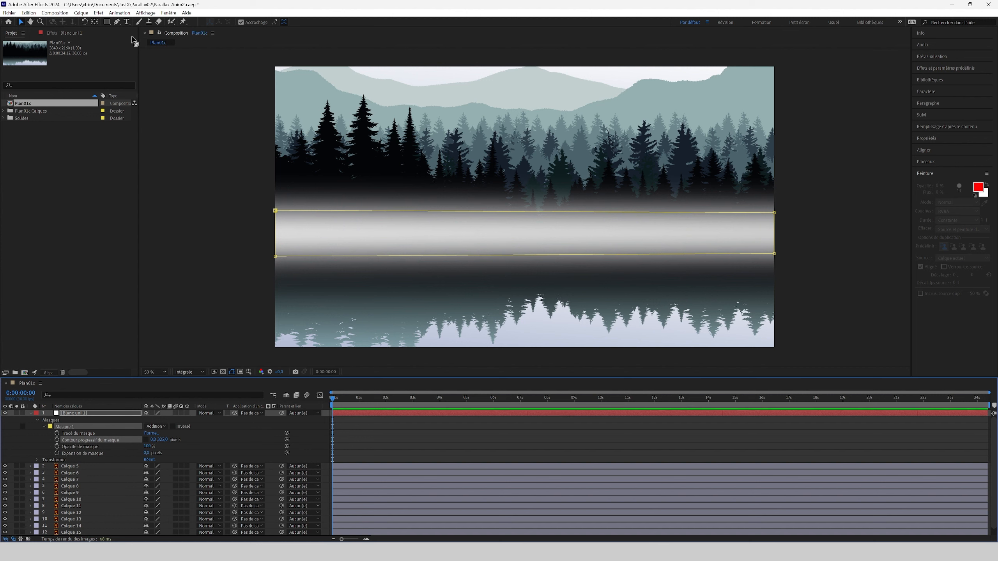
- Add four vertices along the upper edge of the fog mask
{"action": "left_click", "coordinate": [116, 21]}
{"action": "left_click", "coordinate": [338, 211]}
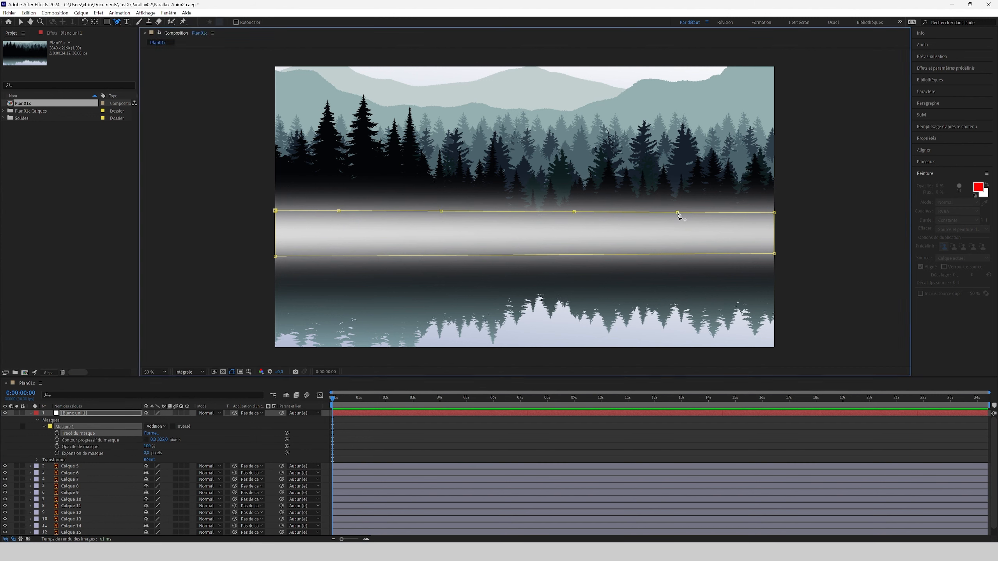
{"action": "left_click", "coordinate": [21, 21]}
- Convert the four added mask vertices to smooth points and bend the fog's upper edge into a gentle wave
{"action": "left_click", "coordinate": [116, 21]}
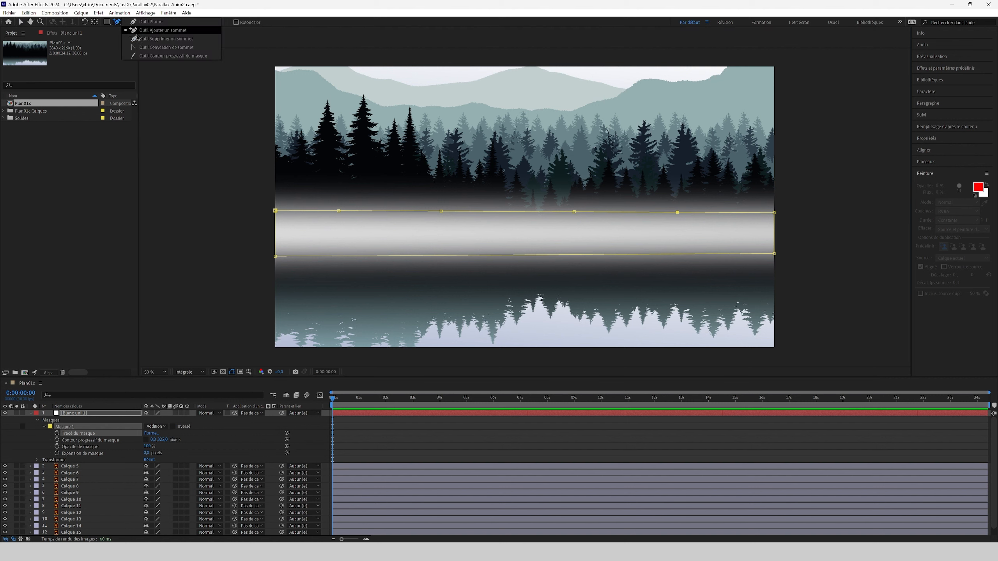
{"action": "left_click", "coordinate": [152, 50]}
{"action": "left_click_drag", "start_coordinate": [338, 212], "coordinate": [343, 218]}
{"action": "left_click_drag", "start_coordinate": [304, 219], "coordinate": [297, 203]}
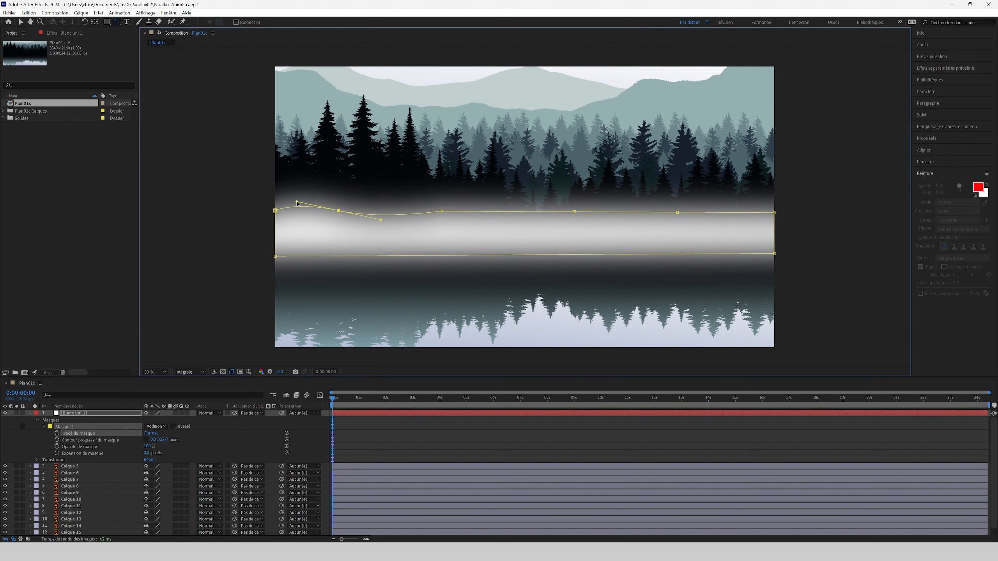
{"action": "left_click_drag", "start_coordinate": [441, 211], "coordinate": [418, 219]}
{"action": "left_click_drag", "start_coordinate": [574, 212], "coordinate": [548, 209]}
{"action": "left_click_drag", "start_coordinate": [677, 213], "coordinate": [634, 222]}
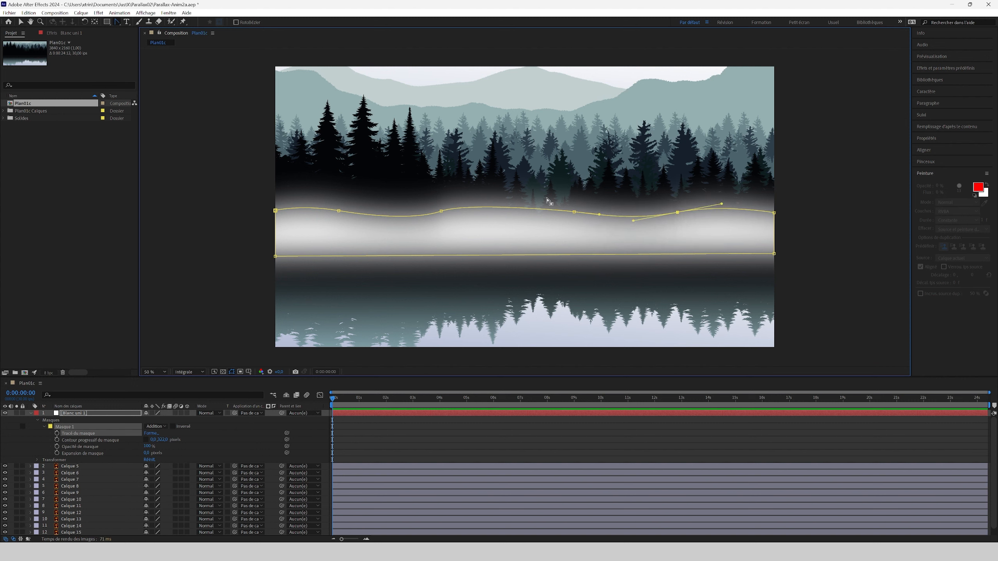
{"action": "left_click", "coordinate": [20, 22]}
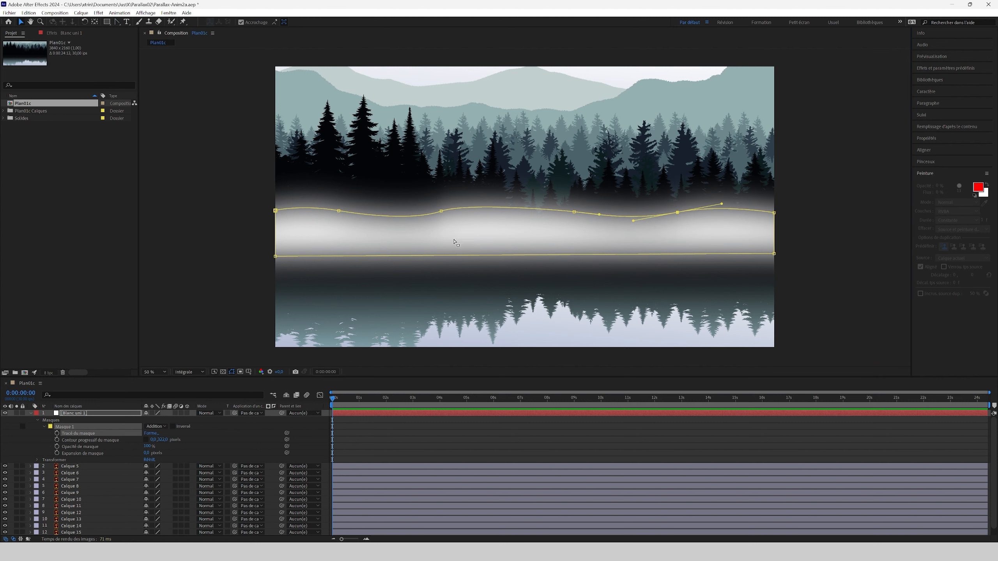
- Try lowering the white solid's layer opacity in its transform properties
{"action": "left_click", "coordinate": [38, 460]}
{"action": "mouse_move", "coordinate": [150, 493]}
{"action": "left_mouse_down"}
{"action": "mouse_move", "coordinate": [133, 493]}
{"action": "mouse_move", "coordinate": [151, 493]}
{"action": "left_mouse_up"}
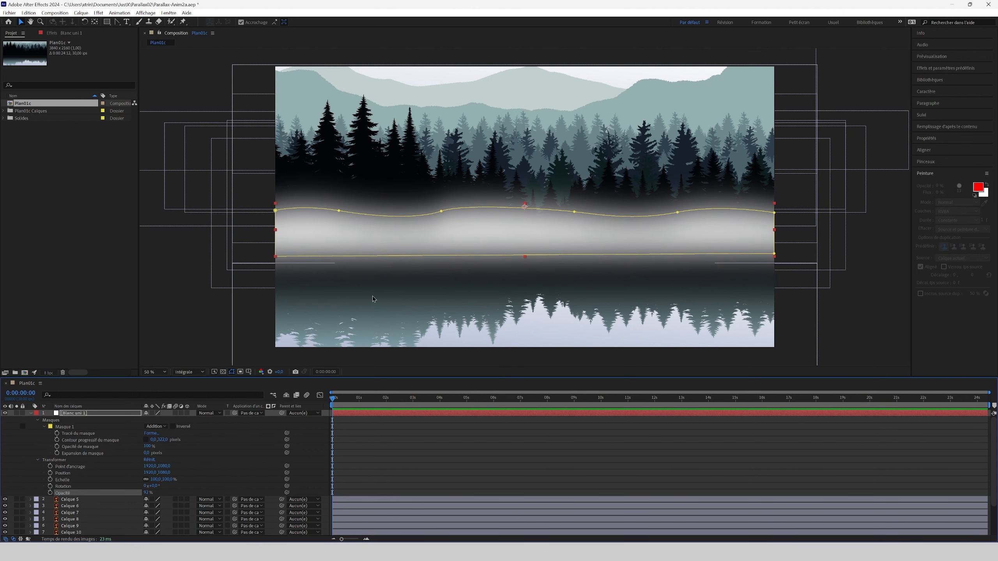
{"action": "key", "text": "ctrl+z"}
- Shift the fog mask down past the solid's lower edge and set the solid's vertical position to 430, giving a straight cutoff at the waterline
{"action": "key", "text": "ctrl+5"}
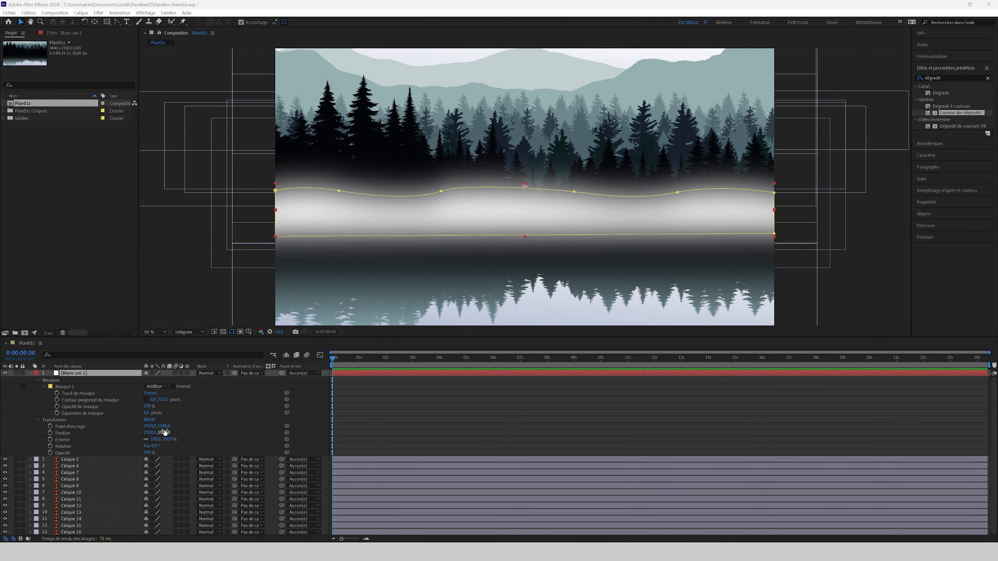
{"action": "left_click_drag", "start_coordinate": [164, 432], "coordinate": [104, 289]}
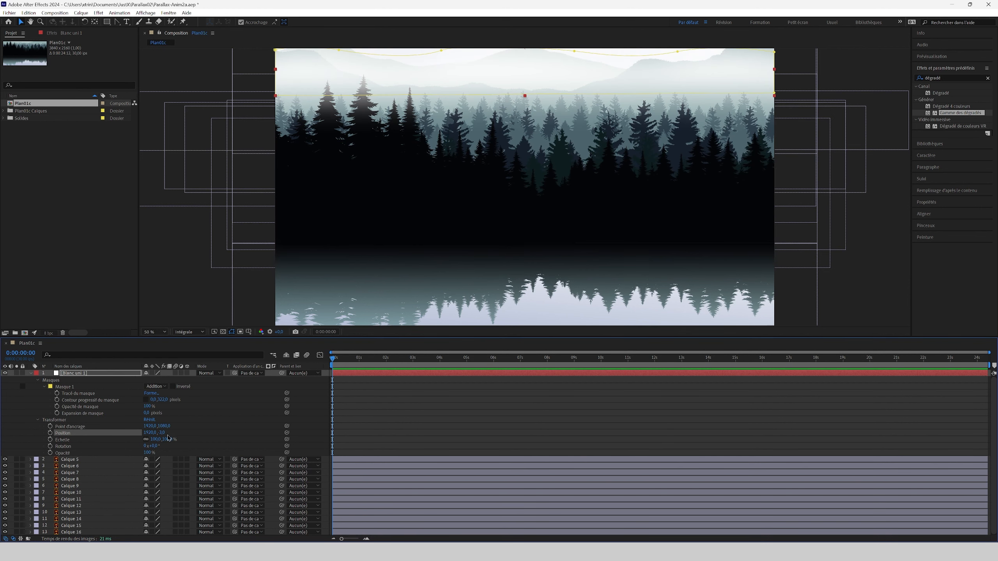
{"action": "mouse_move", "coordinate": [162, 436]}
{"action": "left_mouse_down"}
{"action": "mouse_move", "coordinate": [177, 436]}
{"action": "mouse_move", "coordinate": [157, 440]}
{"action": "left_mouse_up"}
{"action": "left_click", "coordinate": [76, 394]}
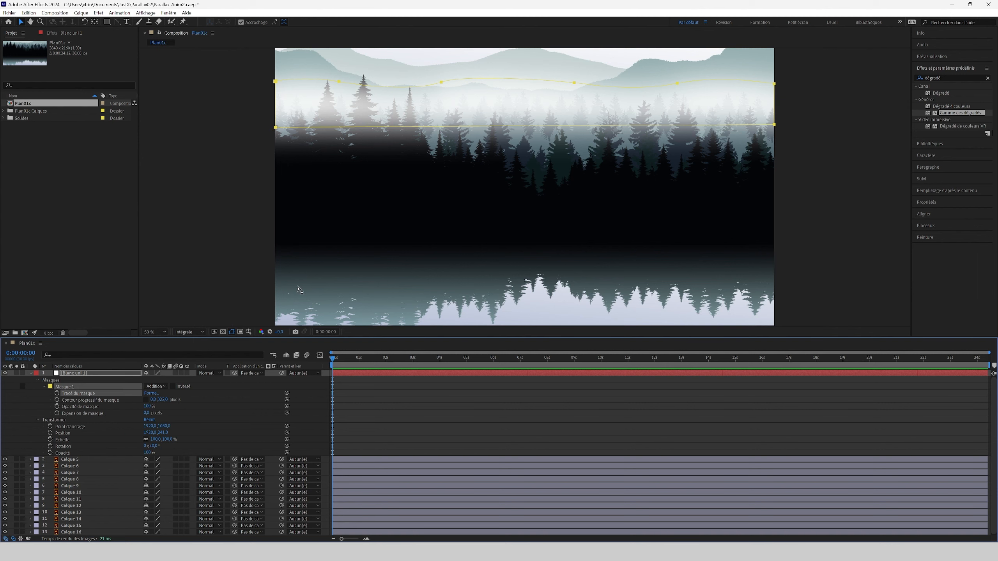
{"action": "left_click_drag", "start_coordinate": [276, 129], "coordinate": [266, 254]}
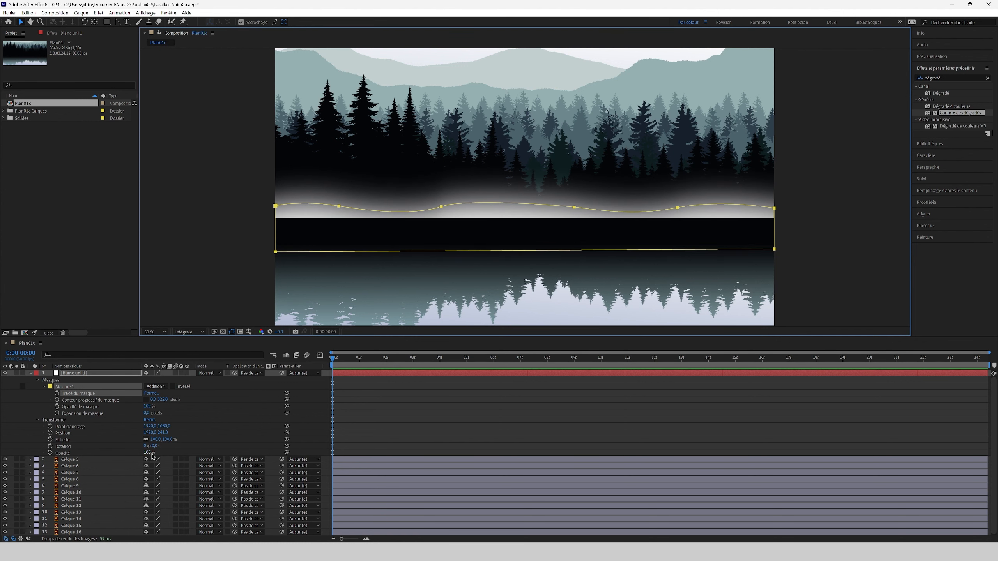
{"action": "mouse_move", "coordinate": [162, 432]}
{"action": "left_mouse_down"}
{"action": "mouse_move", "coordinate": [248, 445]}
{"action": "mouse_move", "coordinate": [153, 450]}
{"action": "left_mouse_up"}
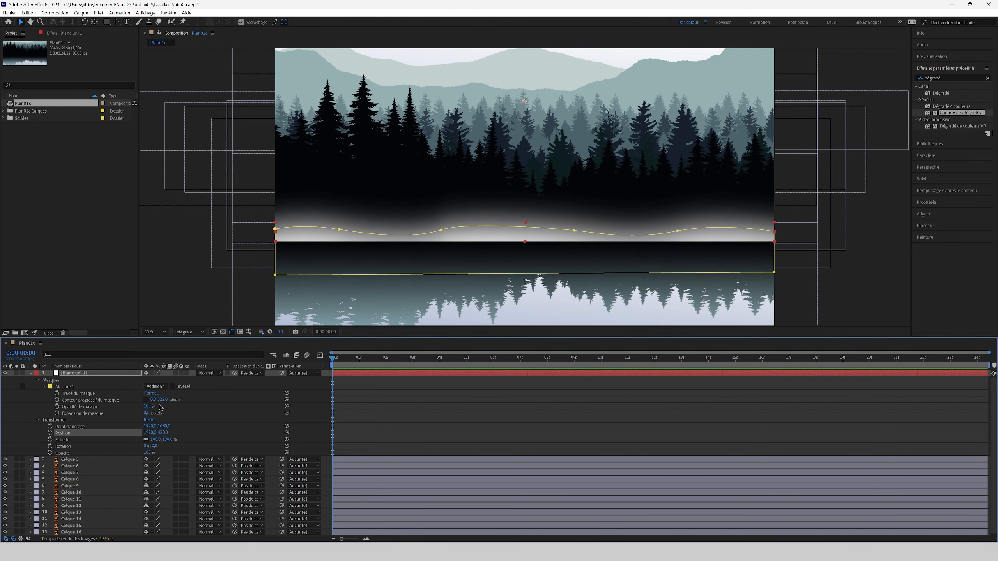
- Set the mask's vertical feather to 241 pixels, reduce the fog solid's layer opacity and deselect the layer
{"action": "left_click_drag", "start_coordinate": [160, 400], "coordinate": [146, 459]}
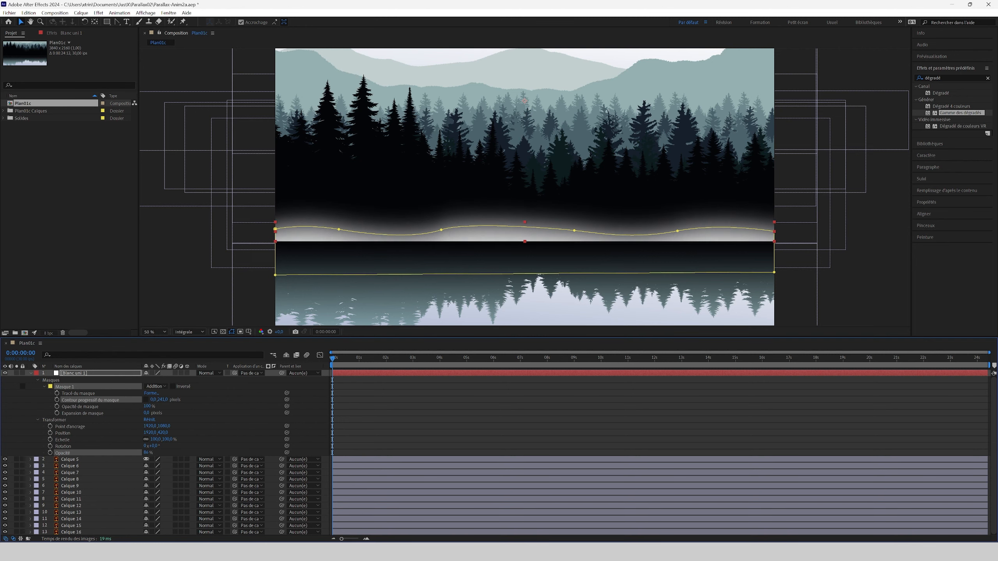
{"action": "left_click", "coordinate": [436, 417]}
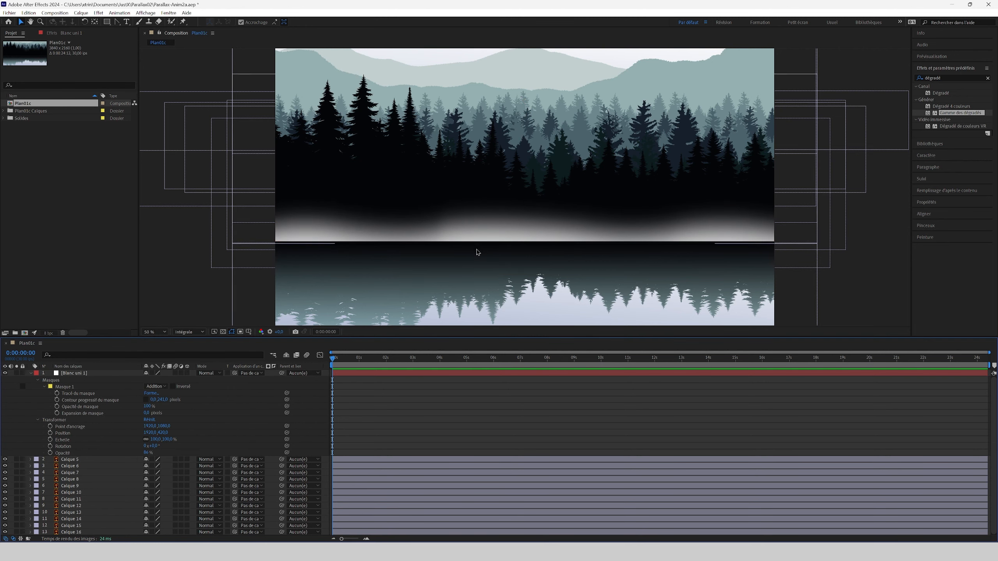
- Switch to Illustrator to compare the fog with the original artwork, and return to After Effects
{"action": "key", "text": "alt+Tab"}
{"action": "key", "text": "alt+Tab"}
{"action": "key", "text": "alt+Tab"}
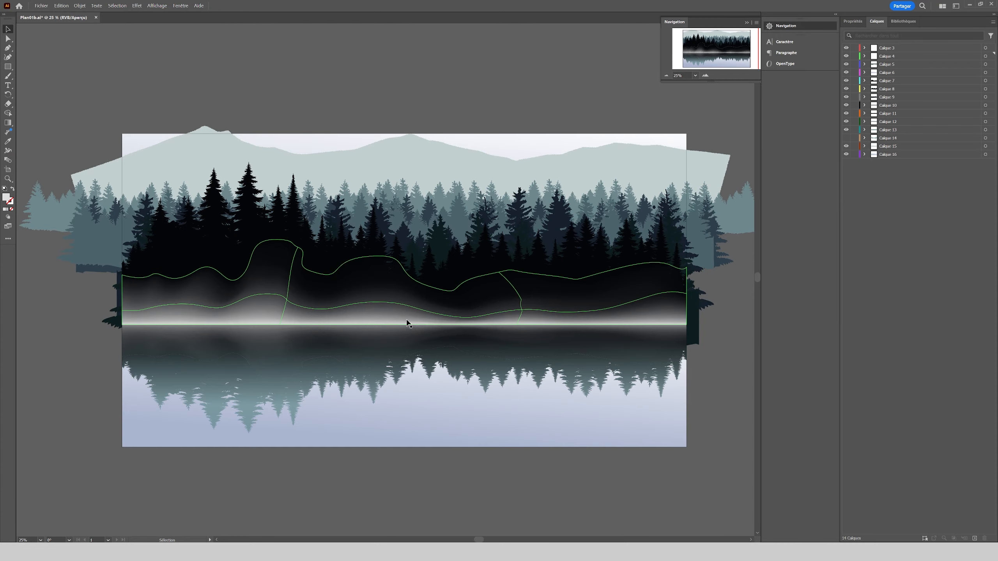
{"action": "key", "text": "alt+Tab"}
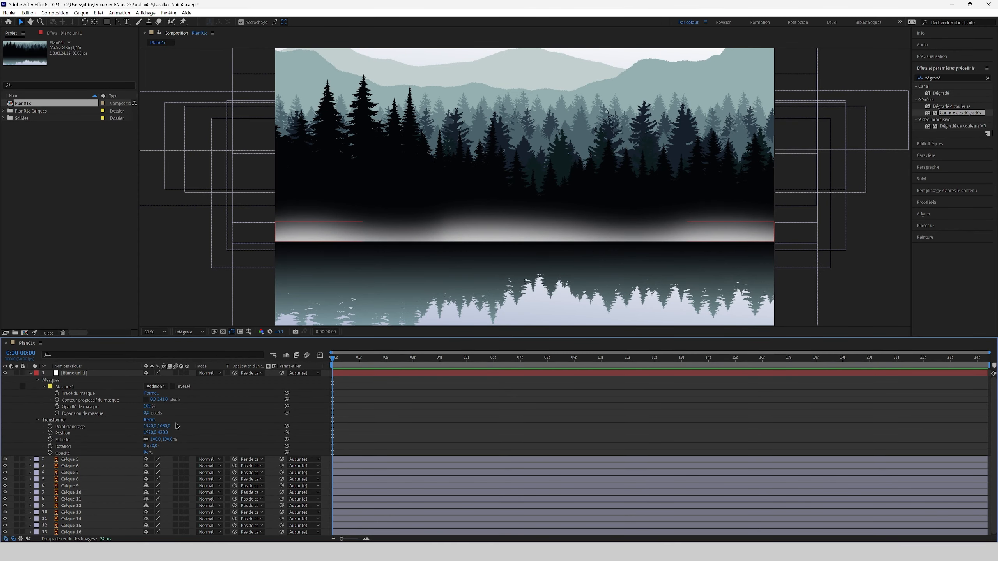
- Duplicate the fog solid, flip the copy vertically and move it below the waterline as the fog's reflection
{"action": "left_click_drag", "start_coordinate": [163, 400], "coordinate": [727, 387]}
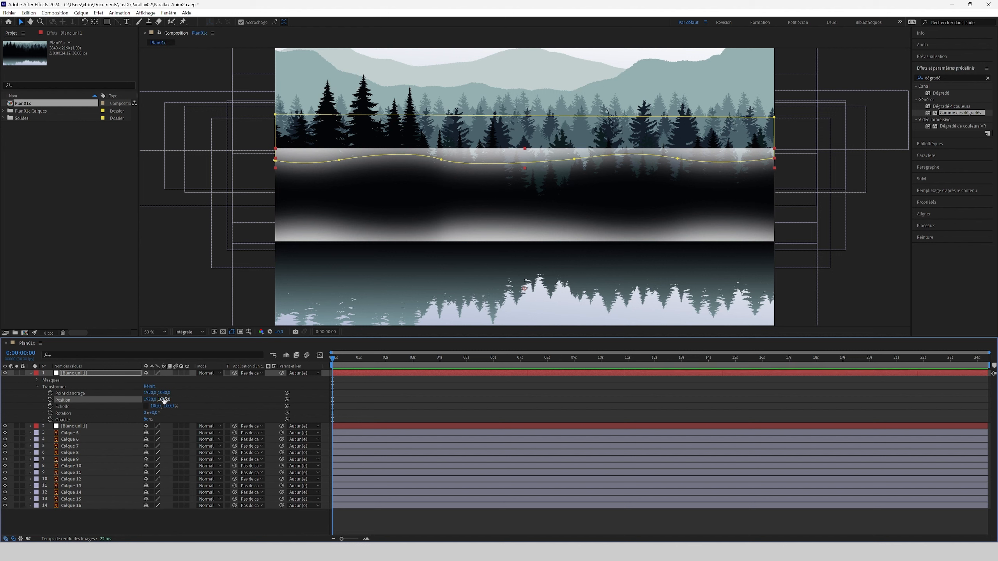
{"action": "left_click_drag", "start_coordinate": [164, 399], "coordinate": [431, 409]}
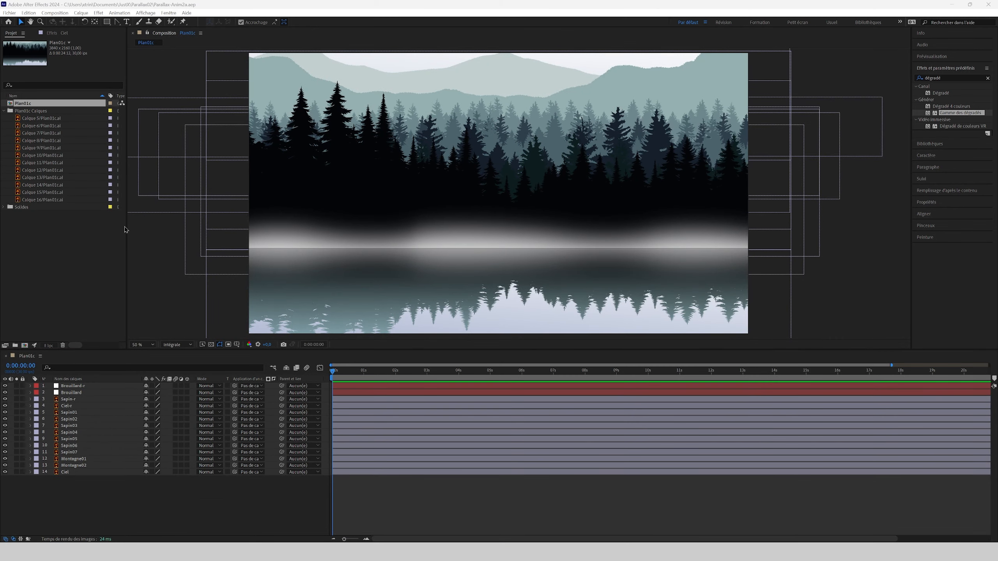
- Add a one-node camera to the composition with its default settings and dismiss the 2D layer warning
{"action": "right_click", "coordinate": [79, 504]}
{"action": "mouse_move", "coordinate": [164, 398]}
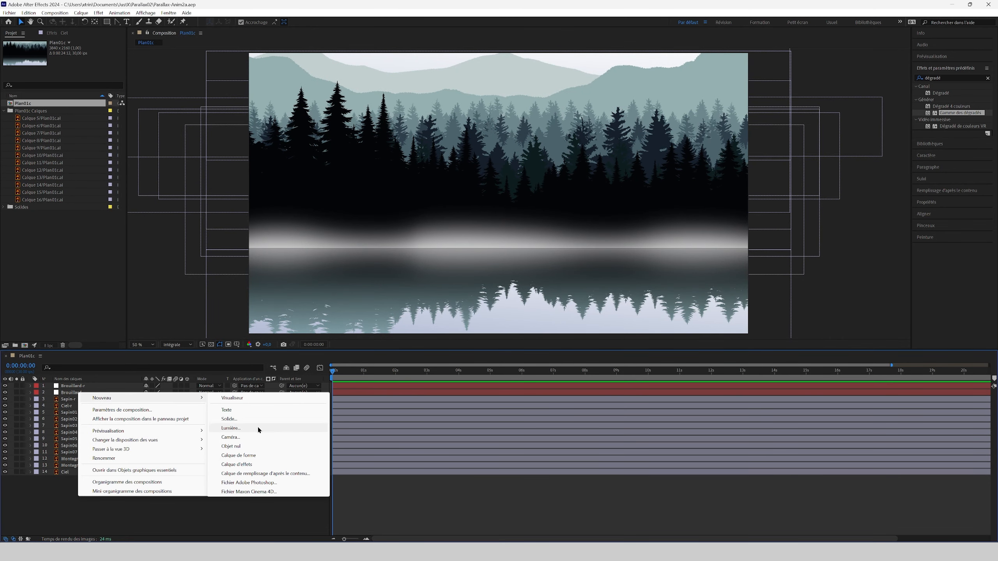
{"action": "left_click", "coordinate": [251, 437]}
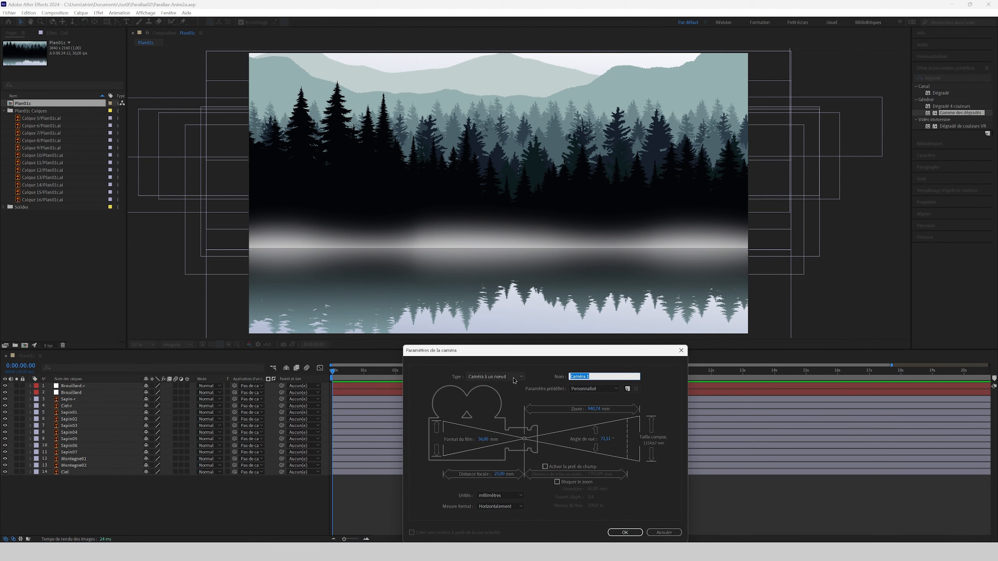
{"action": "left_click", "coordinate": [513, 377]}
{"action": "left_click", "coordinate": [510, 389]}
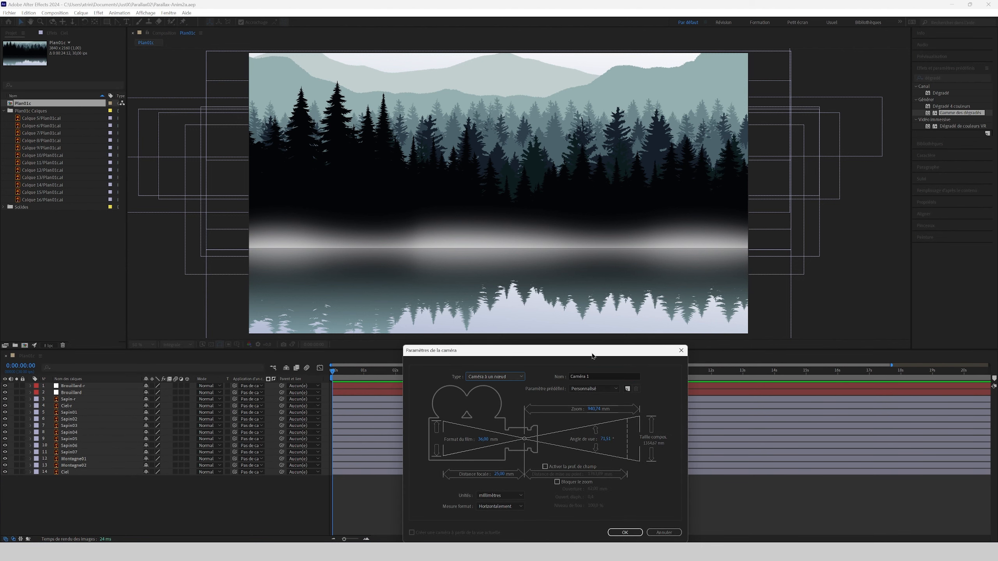
{"action": "left_click_drag", "start_coordinate": [592, 354], "coordinate": [542, 187]}
{"action": "left_click", "coordinate": [573, 366]}
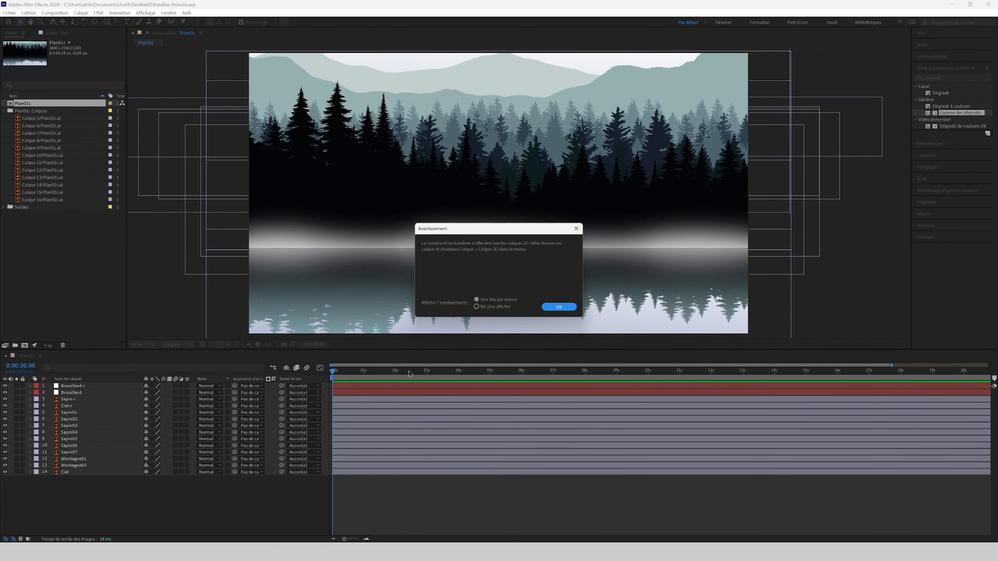
{"action": "left_click", "coordinate": [558, 307]}
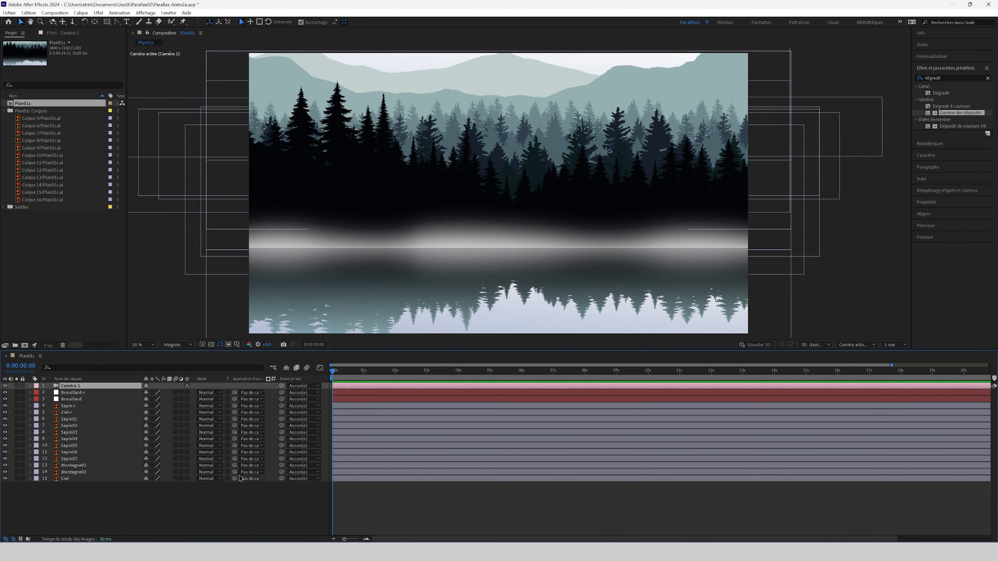
- Make every fog, tree, mountain and sky layer 3D, and check the transform properties of Ciel-r
{"action": "left_click_drag", "start_coordinate": [187, 392], "coordinate": [188, 407]}
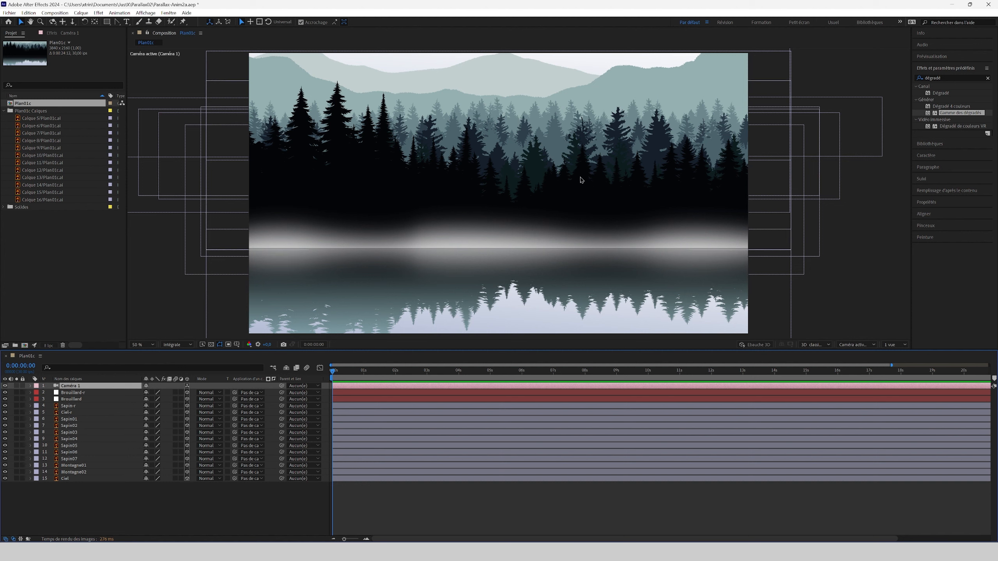
{"action": "left_click", "coordinate": [112, 512]}
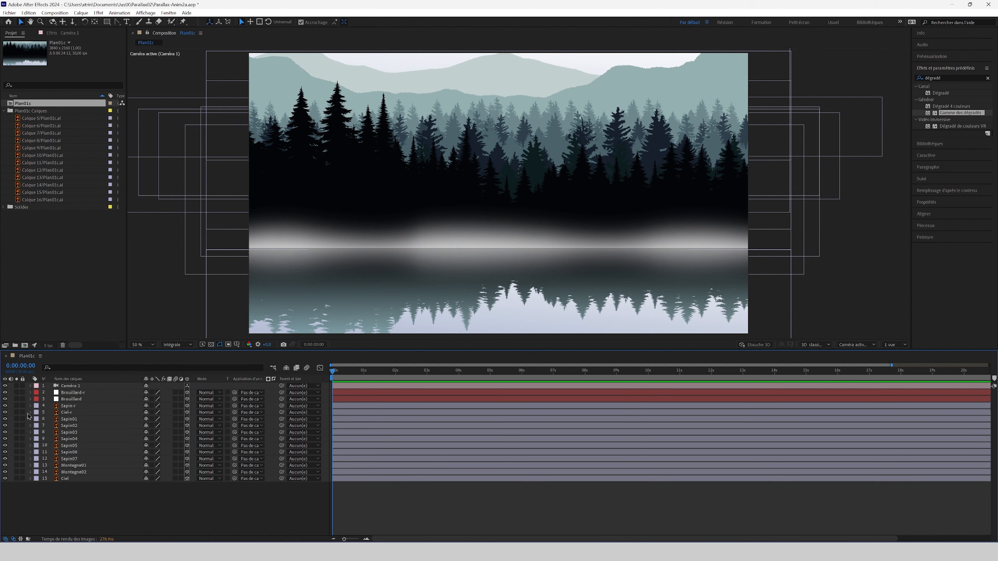
{"action": "left_click", "coordinate": [31, 413]}
{"action": "left_click", "coordinate": [37, 419]}
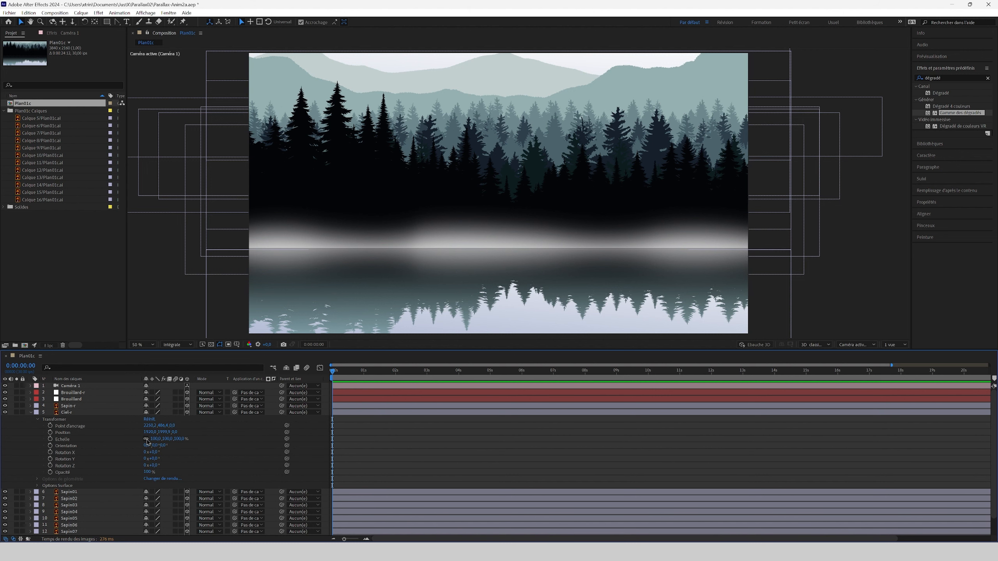
{"action": "left_click", "coordinate": [31, 412]}
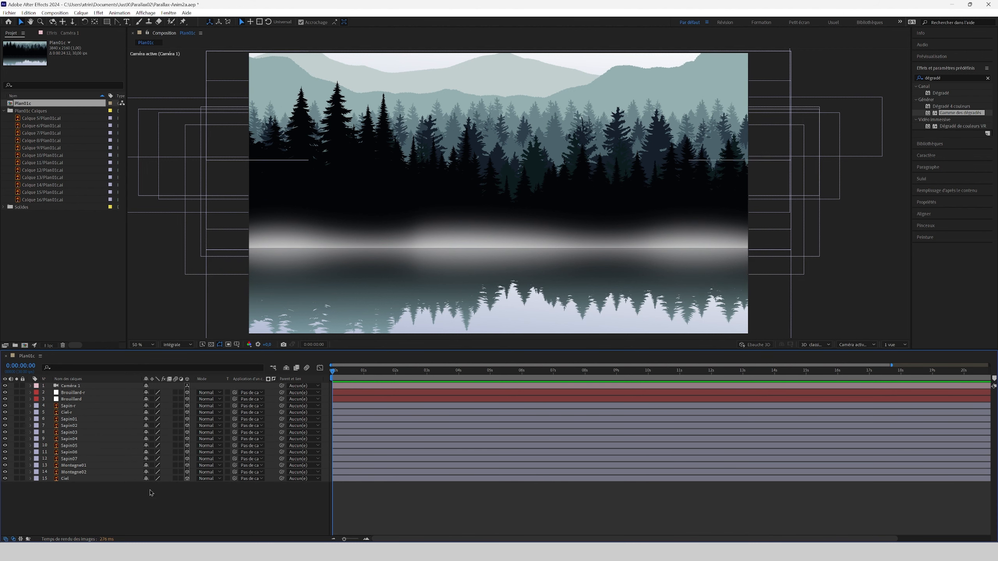
- Hide and redisplay the timeline's layer switches and transfer mode columns
{"action": "left_click", "coordinate": [13, 539]}
{"action": "left_click", "coordinate": [13, 539]}
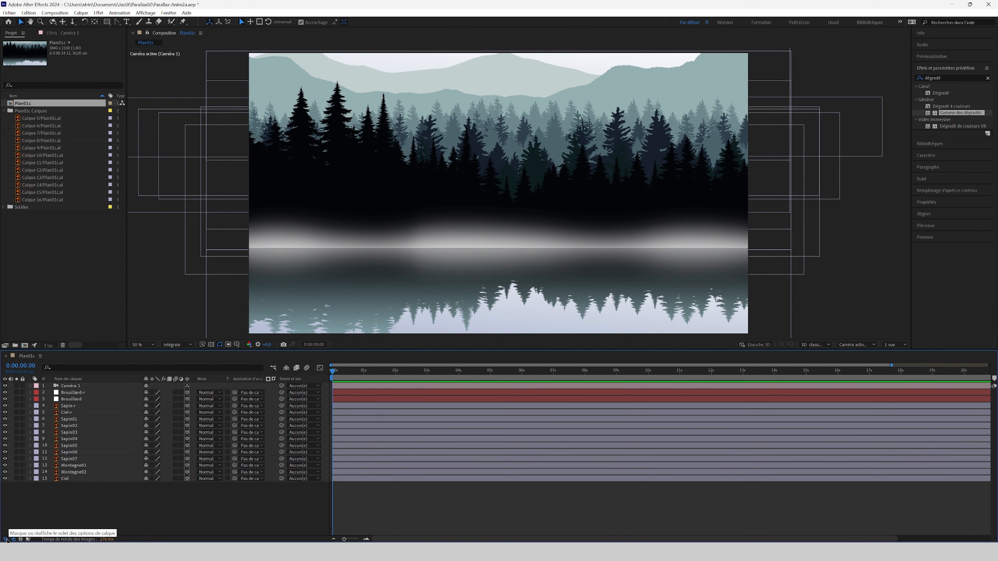
{"action": "left_click", "coordinate": [6, 539]}
{"action": "left_click", "coordinate": [6, 539]}
{"action": "left_click", "coordinate": [6, 539]}
{"action": "left_click", "coordinate": [7, 539]}
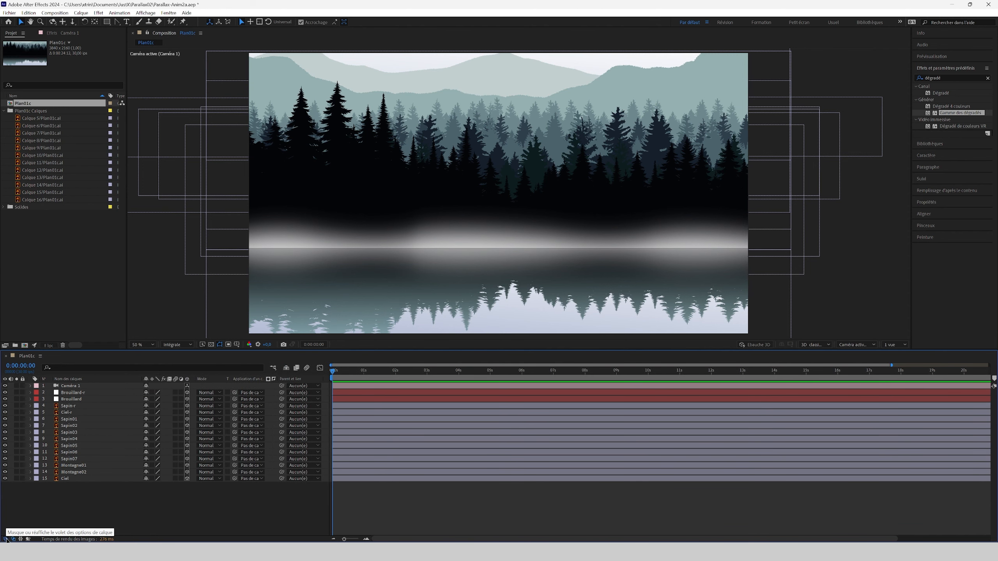
- Create a null object in the composition and rename it Parallax
{"action": "right_click", "coordinate": [128, 503]}
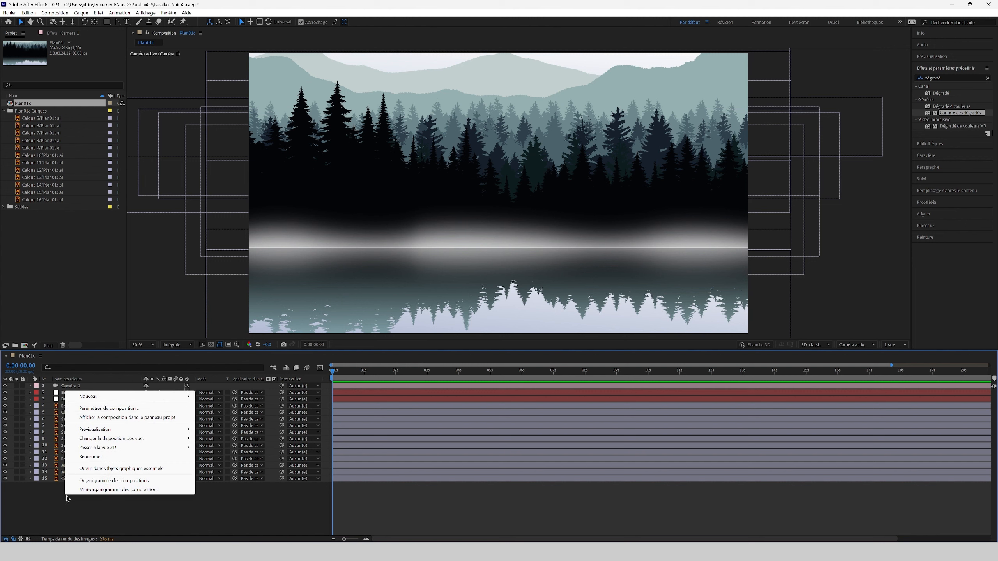
{"action": "mouse_move", "coordinate": [124, 398]}
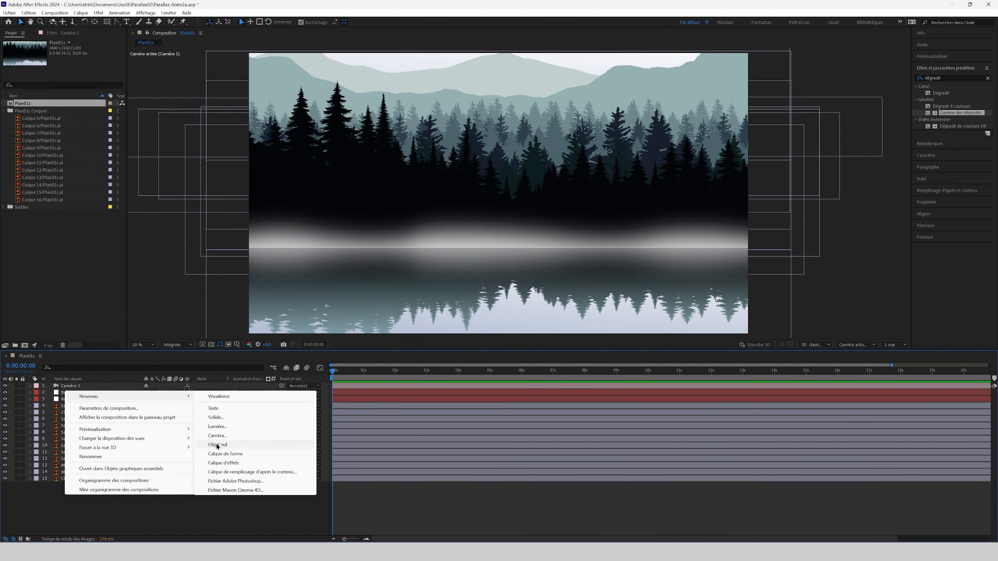
{"action": "left_click", "coordinate": [217, 446]}
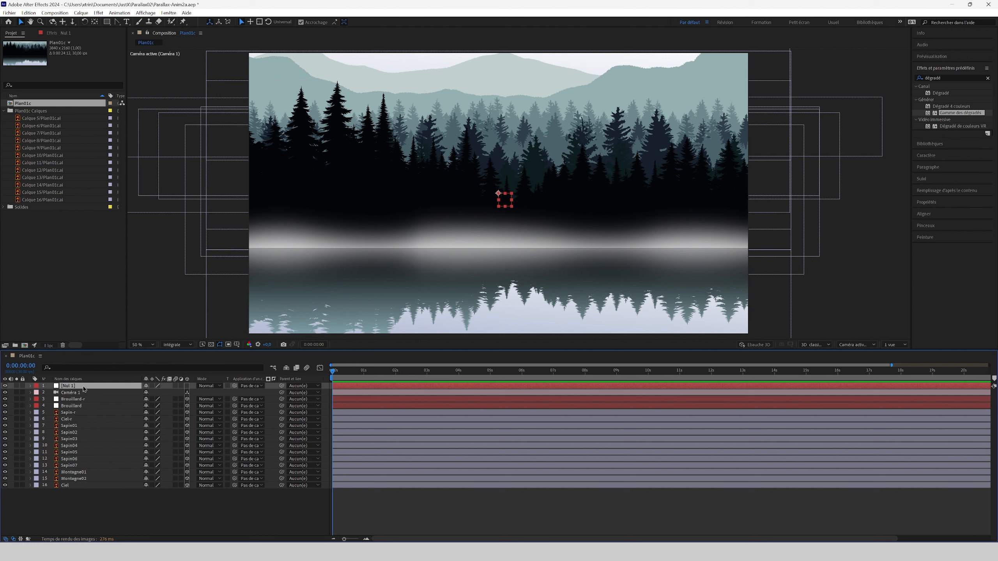
{"action": "right_click", "coordinate": [83, 389]}
{"action": "left_click", "coordinate": [104, 364]}
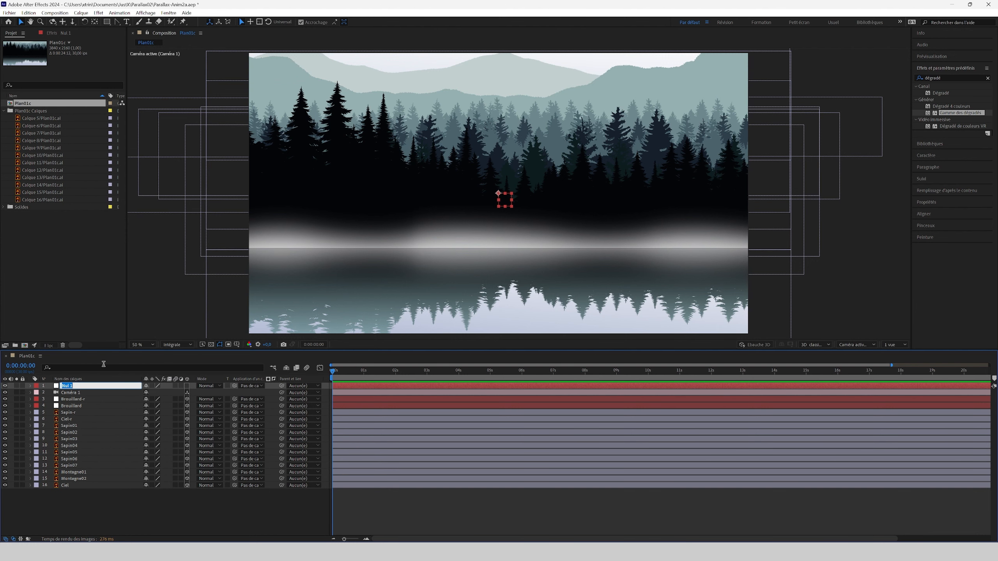
{"action": "type", "text": "Parallax"}
{"action": "key", "text": "Return"}
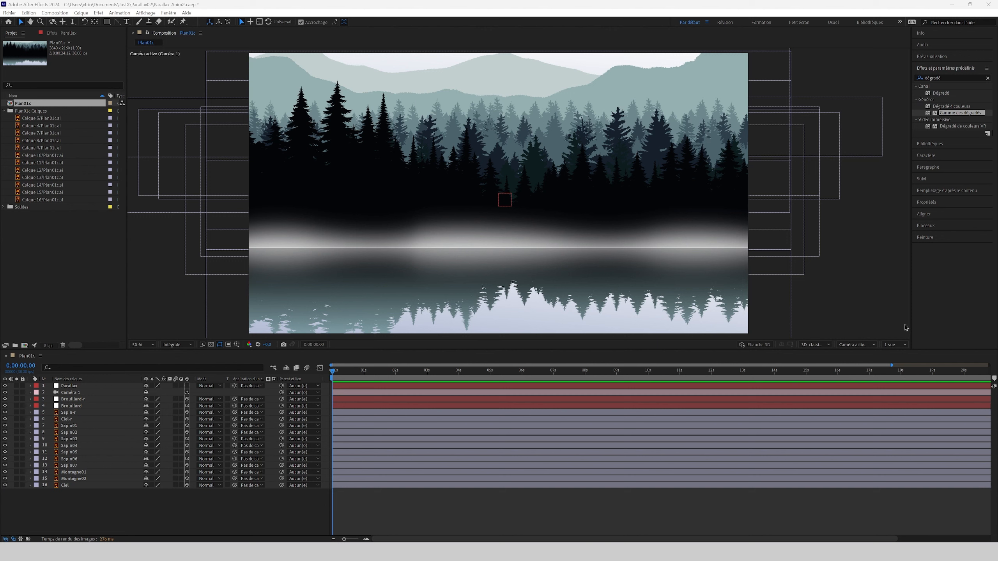
- Split the composition viewer into two views, zoom out the active camera view and set the top view's magnification to 12.5%
{"action": "left_click", "coordinate": [896, 347]}
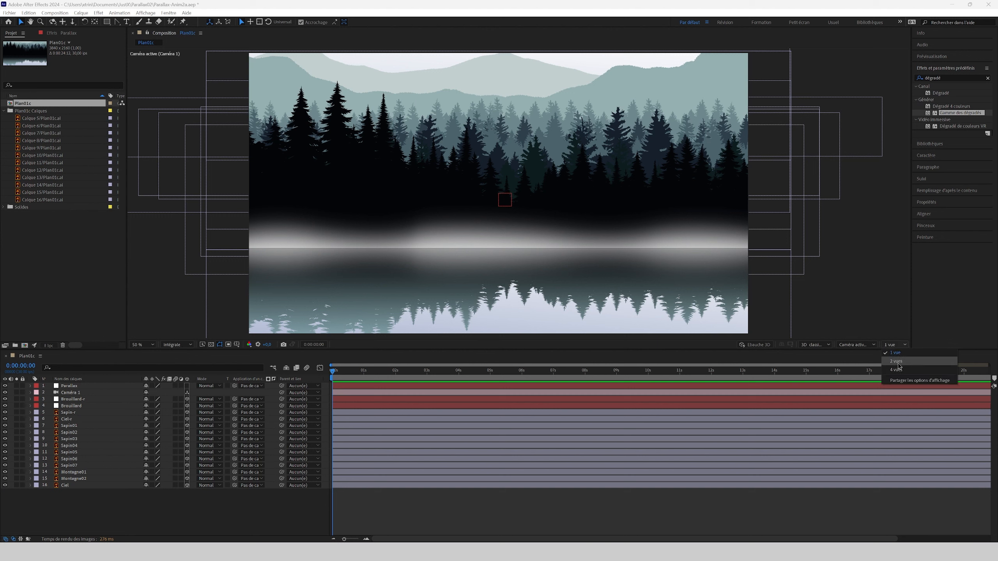
{"action": "left_click", "coordinate": [897, 361]}
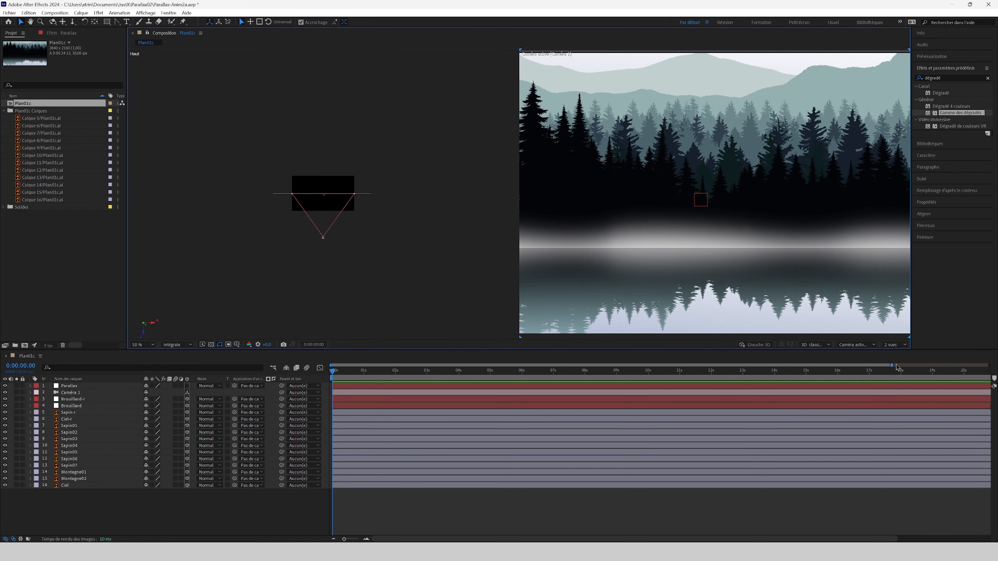
{"action": "left_click", "coordinate": [247, 148]}
{"action": "scroll", "coordinate": [724, 225], "scroll_direction": "down", "scroll_amount": 5}
{"action": "scroll", "coordinate": [721, 219], "scroll_direction": "up", "scroll_amount": 3}
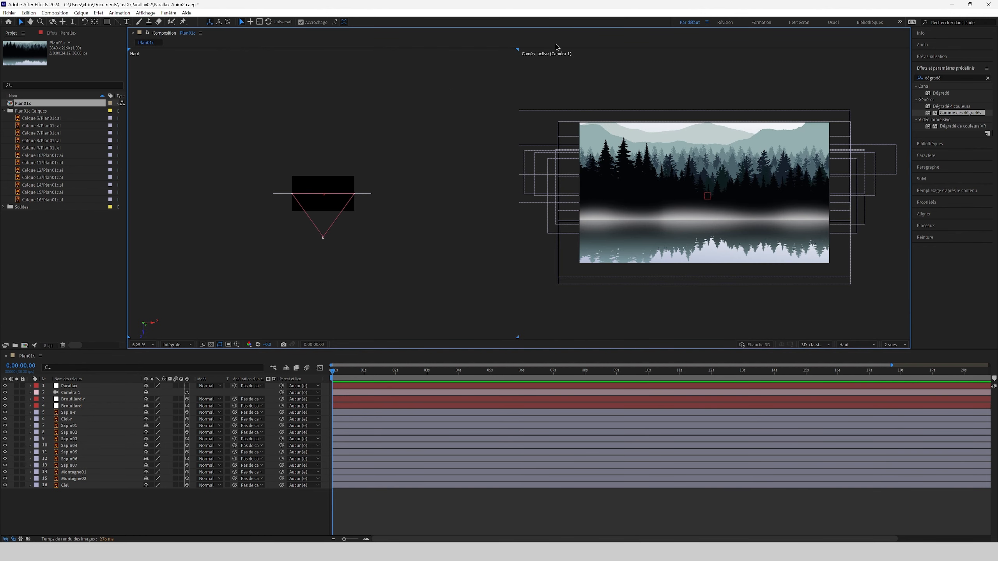
{"action": "left_click", "coordinate": [553, 72]}
{"action": "left_click", "coordinate": [459, 252]}
{"action": "left_click", "coordinate": [753, 314]}
{"action": "left_click", "coordinate": [464, 299]}
{"action": "key", "text": "period"}
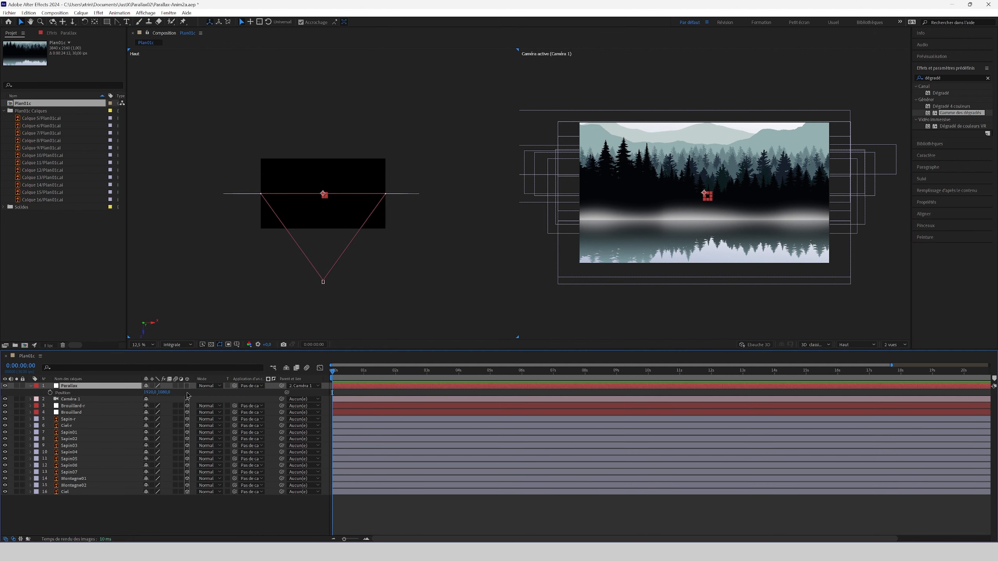
- Make the Parallax null 3D, parent it to Caméra 1 and reveal its modified properties
{"action": "left_click", "coordinate": [188, 386]}
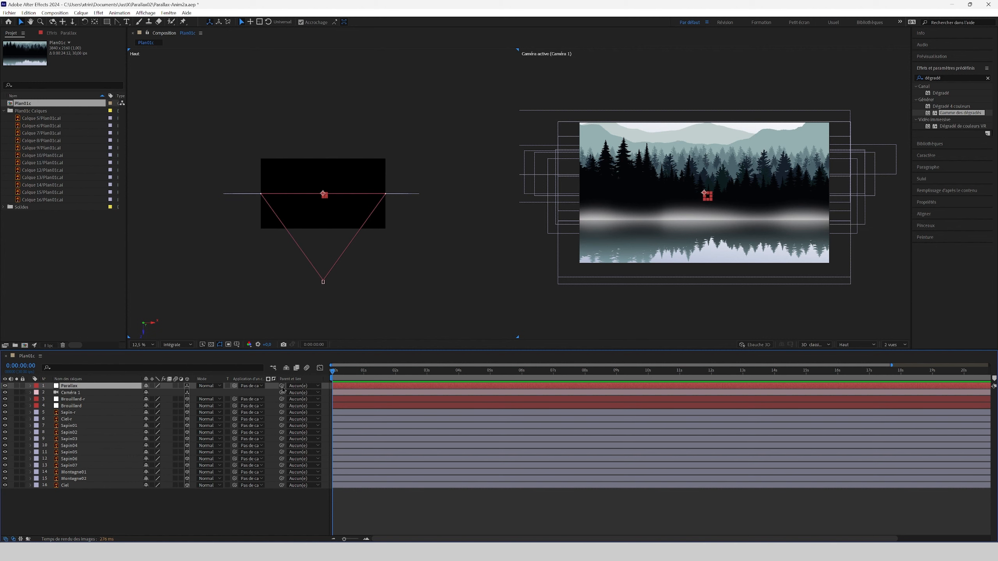
{"action": "left_click_drag", "start_coordinate": [281, 386], "coordinate": [72, 396]}
{"action": "key", "text": "u"}
{"action": "key", "text": "u"}
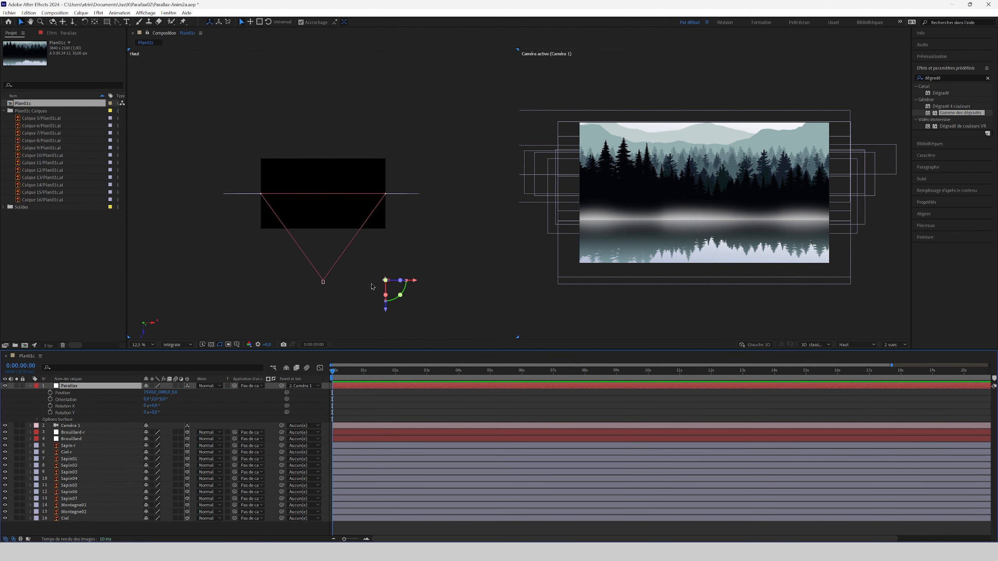
- Set the Parallax null's X and Y position to 0 to place it on the camera
{"action": "left_click", "coordinate": [150, 392]}
{"action": "type", "text": "0"}
{"action": "key", "text": "Return"}
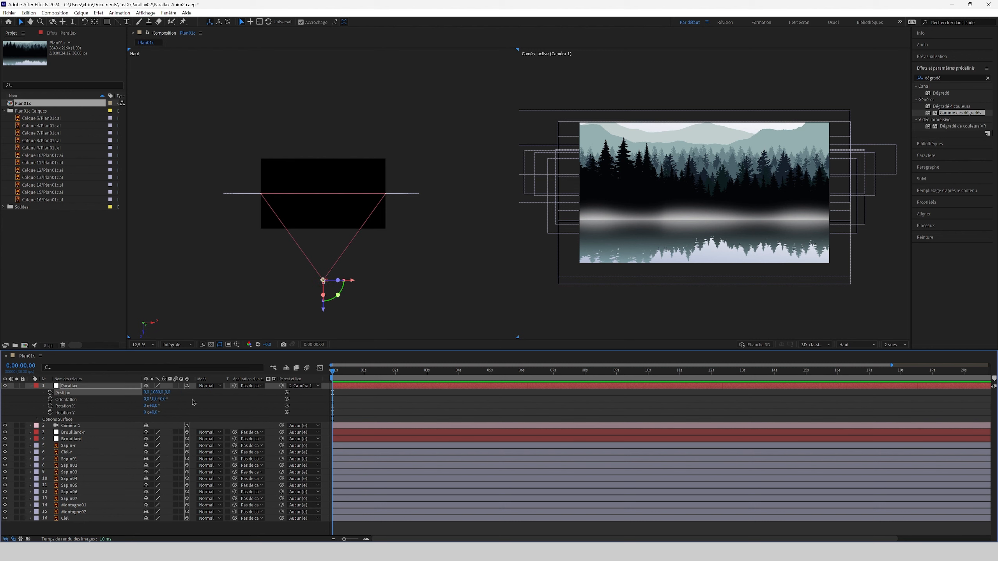
{"action": "left_click", "coordinate": [158, 392]}
{"action": "type", "text": "0"}
{"action": "key", "text": "Return"}
- Give the timeline more height and set the Parallax null's parent to none
{"action": "left_click_drag", "start_coordinate": [332, 349], "coordinate": [329, 323]}
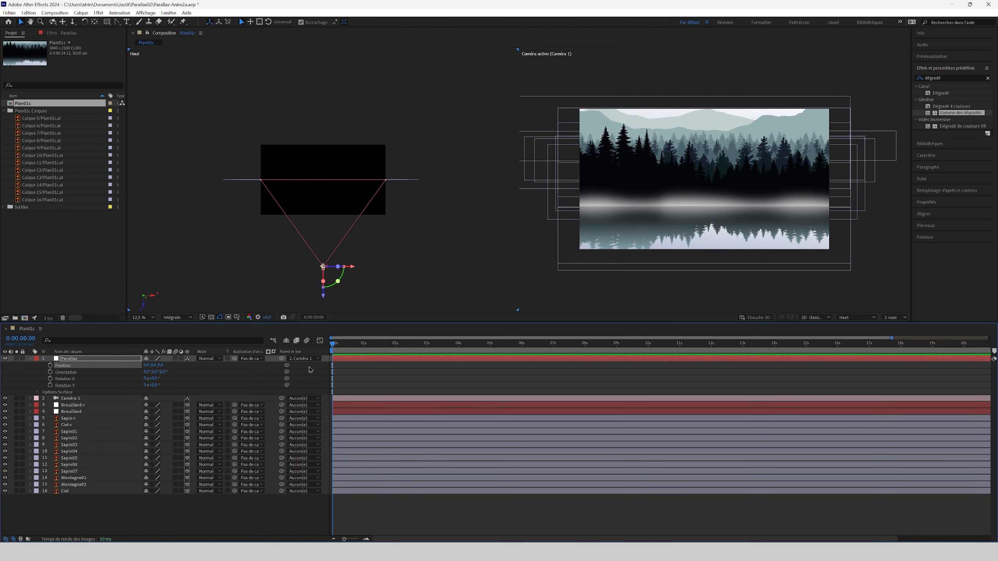
{"action": "left_click", "coordinate": [316, 359]}
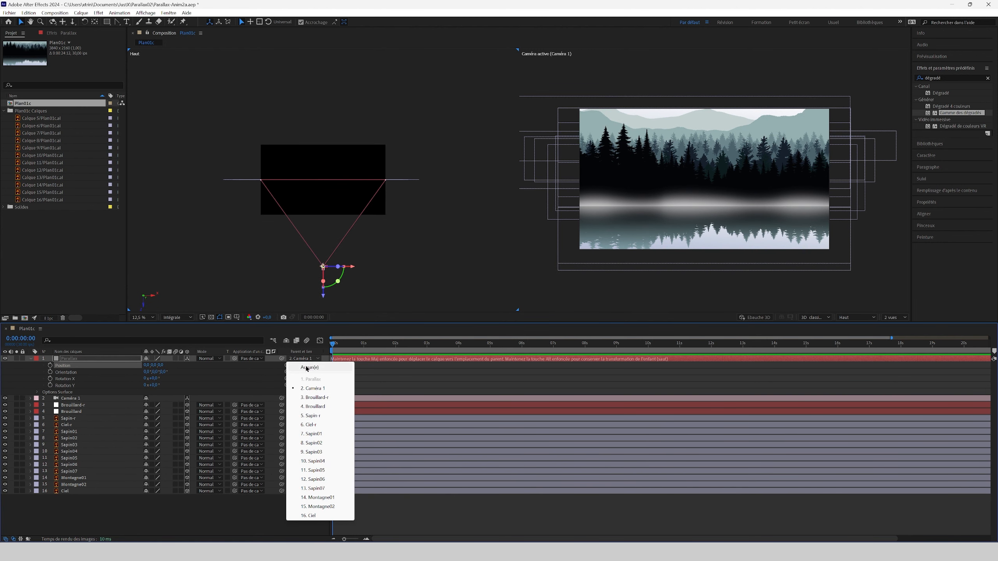
{"action": "left_click", "coordinate": [309, 367]}
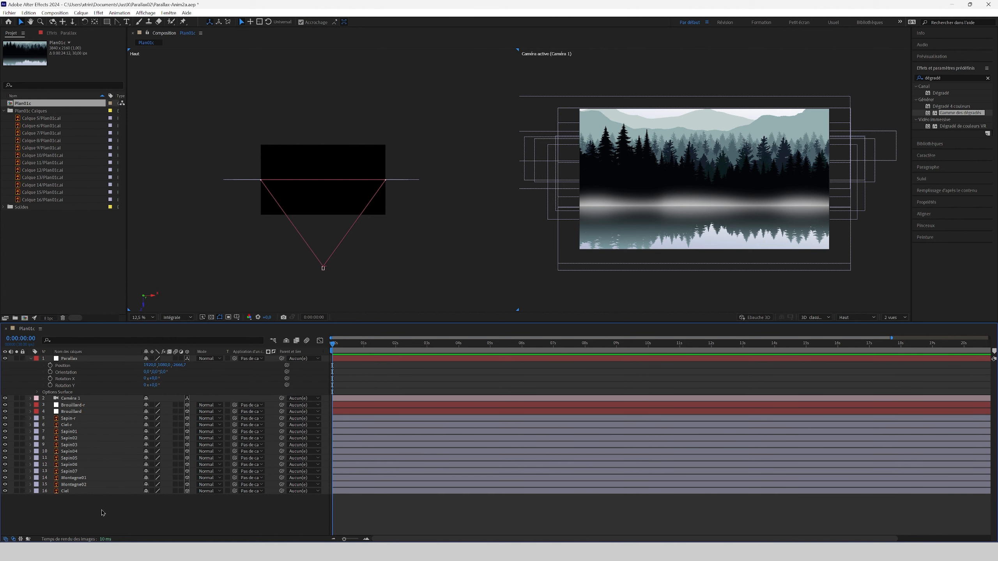
- Parent the camera and all other layers to the Parallax null, then unparent Brouillard-r and Brouillard
{"action": "left_click_drag", "start_coordinate": [101, 511], "coordinate": [57, 400]}
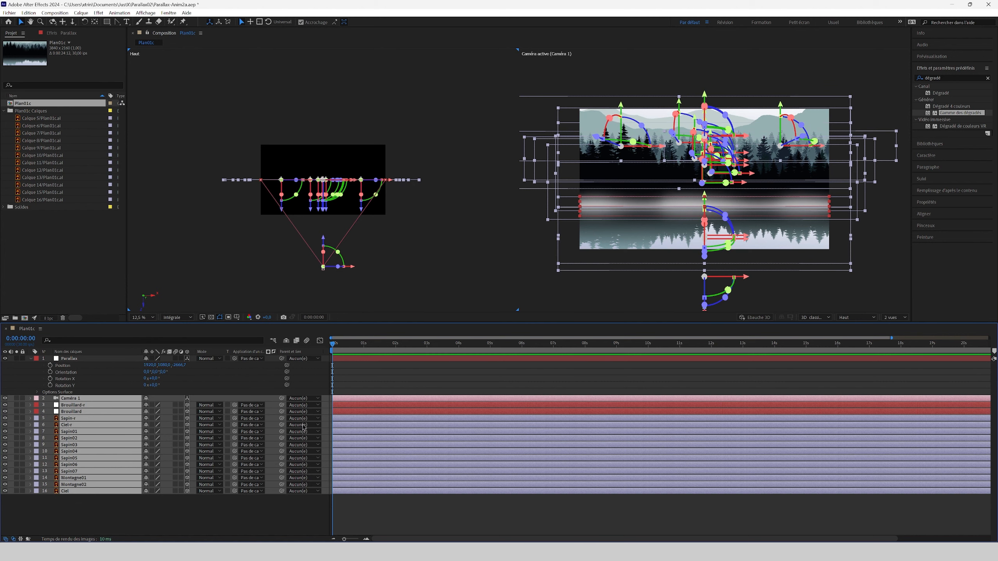
{"action": "left_click_drag", "start_coordinate": [281, 399], "coordinate": [72, 362]}
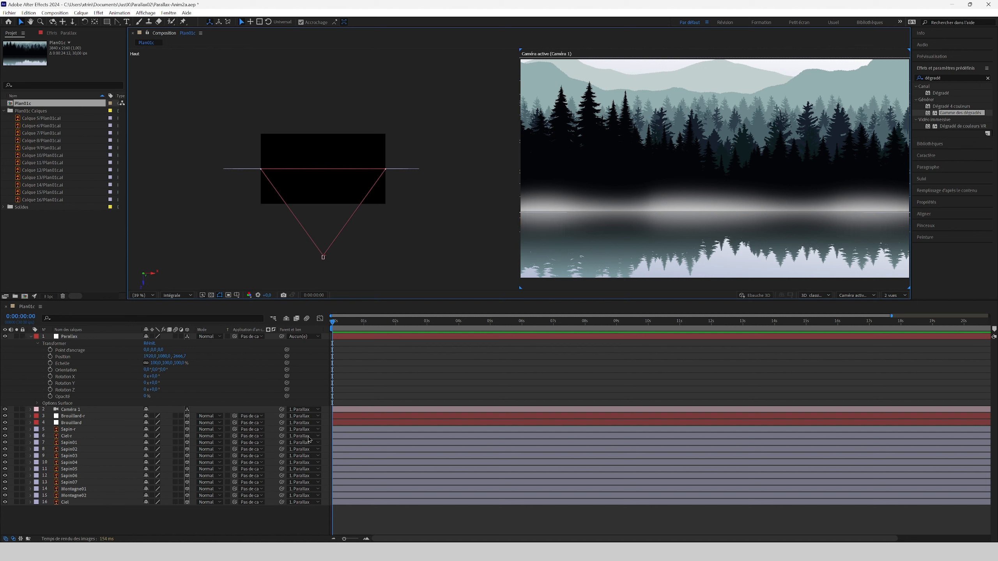
{"action": "left_click", "coordinate": [305, 418]}
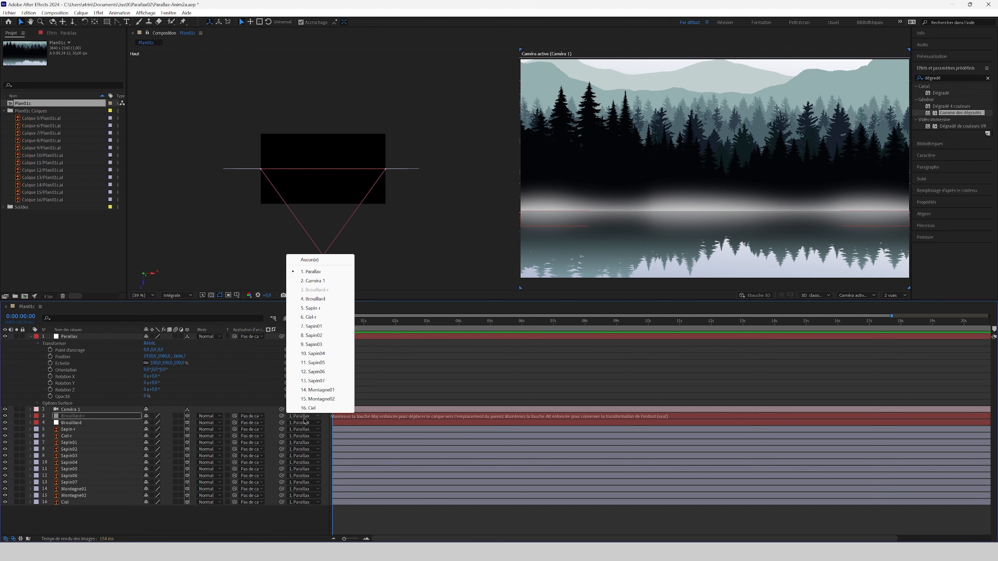
{"action": "left_click", "coordinate": [317, 260]}
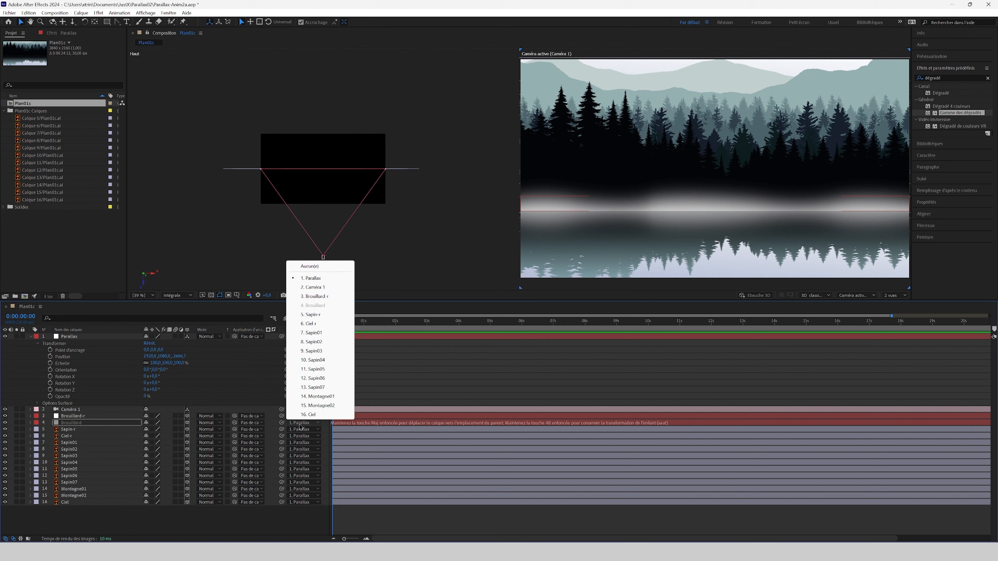
{"action": "left_click", "coordinate": [311, 266]}
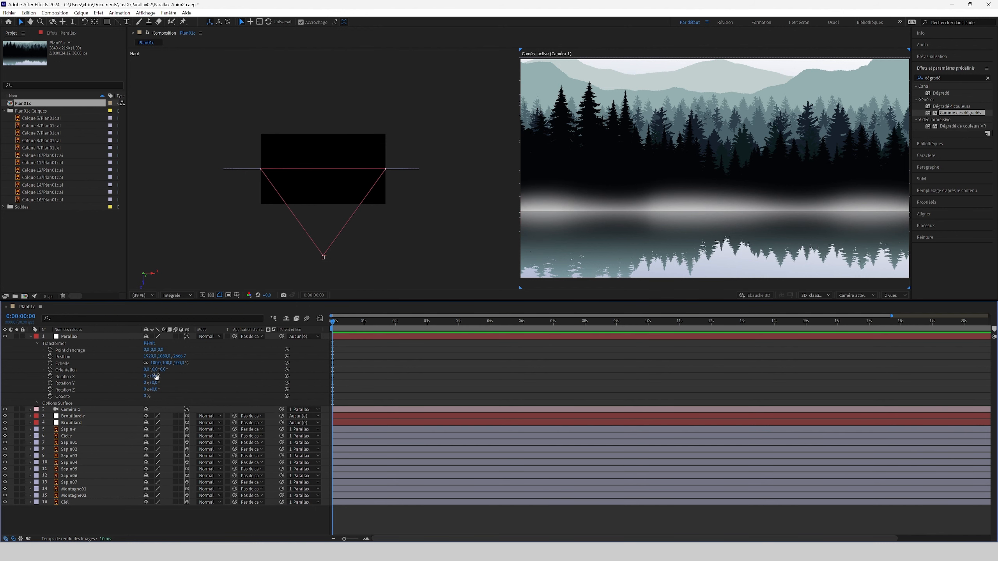
- Scale the Parallax null to 175% and zoom out the top view to show the enlarged layer planes
{"action": "left_click", "coordinate": [32, 337]}
{"action": "left_click", "coordinate": [70, 336]}
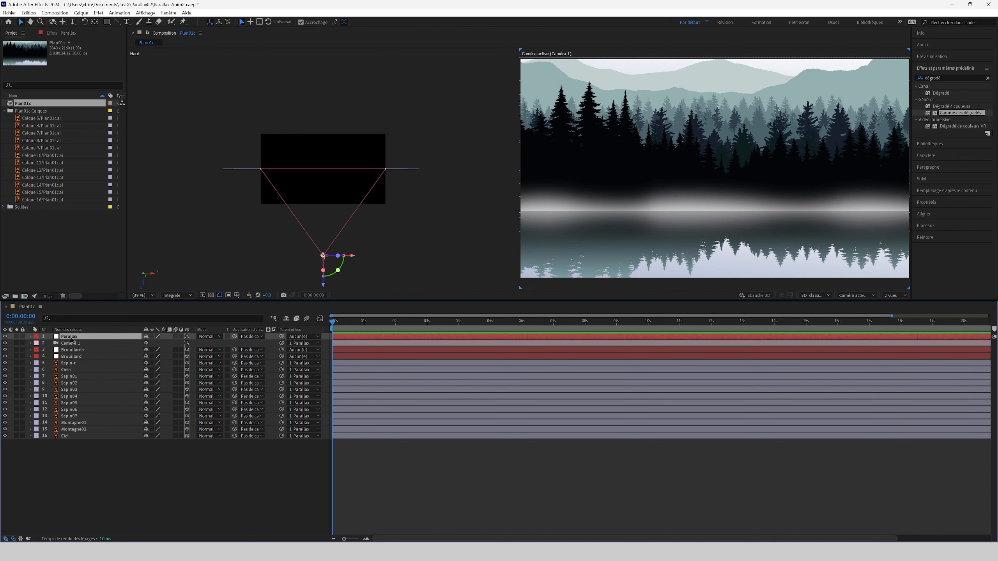
{"action": "key", "text": "s"}
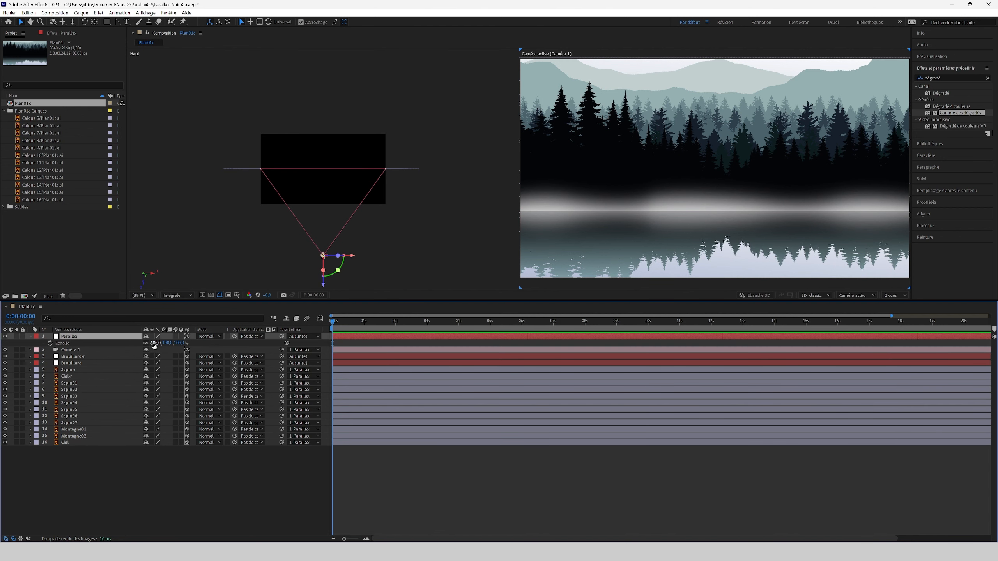
{"action": "left_click_drag", "start_coordinate": [154, 344], "coordinate": [190, 351]}
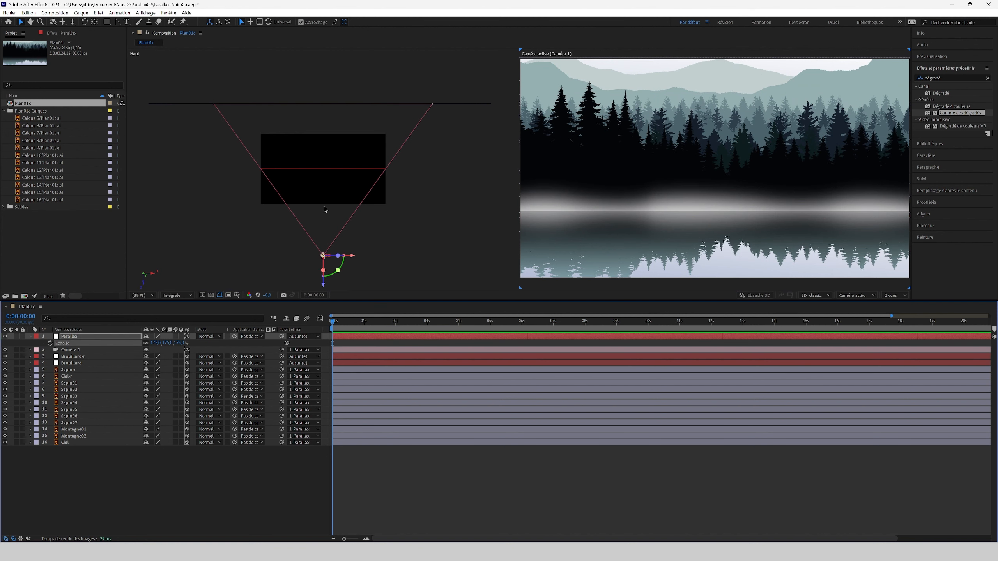
{"action": "scroll", "coordinate": [325, 209], "scroll_direction": "down", "scroll_amount": 6}
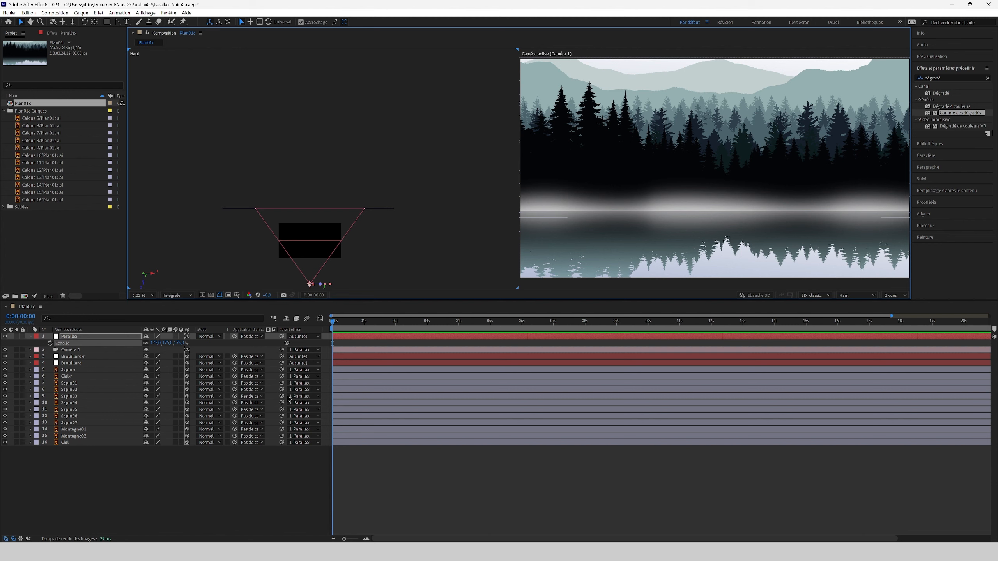
- Set the parent of the Sapin-r, Ciel-r and Sapin01 layers to none
{"action": "left_click", "coordinate": [303, 370]}
{"action": "left_click", "coordinate": [307, 380]}
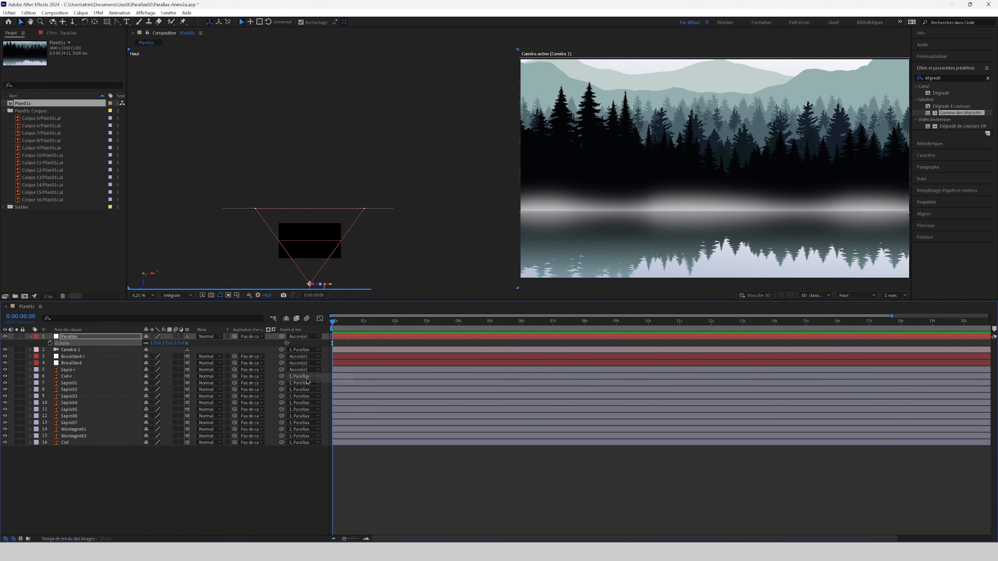
{"action": "left_click", "coordinate": [305, 376]}
{"action": "left_click", "coordinate": [308, 384]}
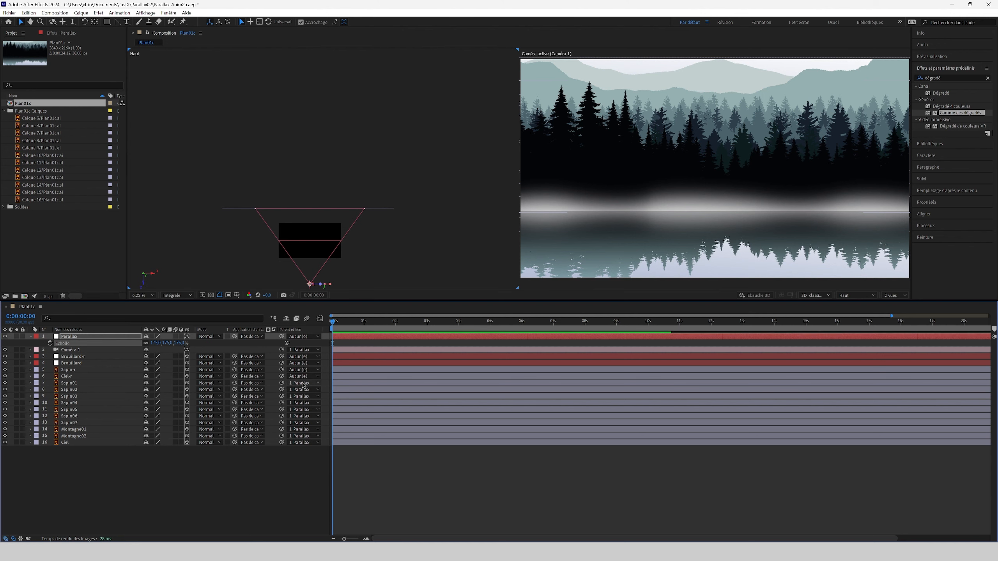
{"action": "left_click", "coordinate": [304, 384]}
{"action": "left_click", "coordinate": [317, 227]}
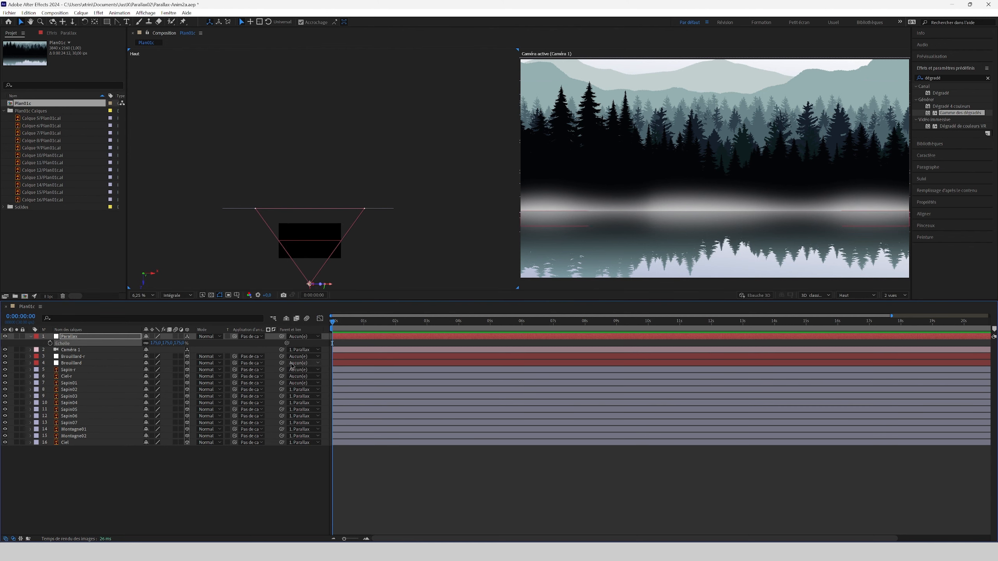
- Check the positions of Sapin-r, Ciel-r and Sapin01, and scale the Parallax null to 275%
{"action": "left_click", "coordinate": [79, 370]}
{"action": "left_click", "coordinate": [74, 377]}
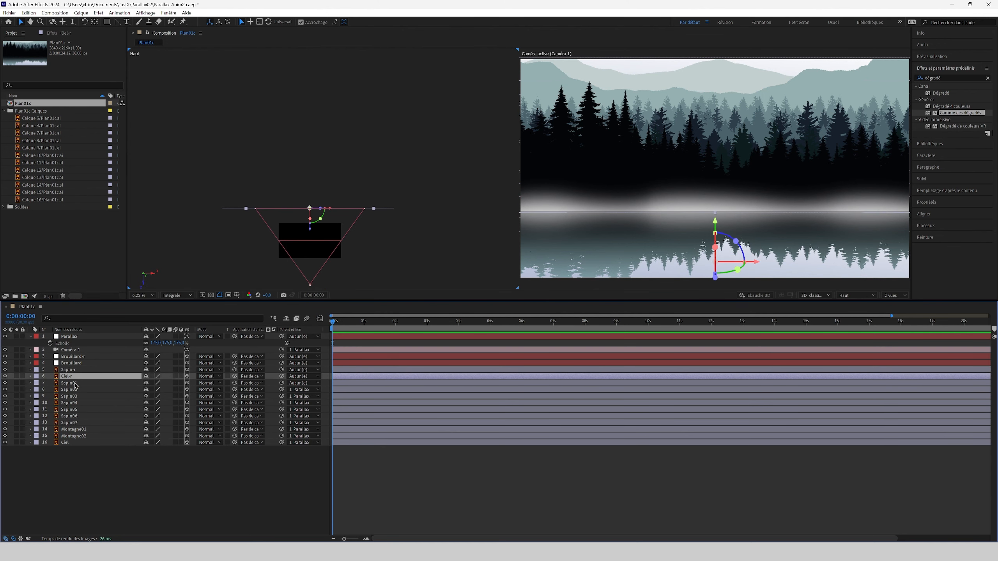
{"action": "left_click", "coordinate": [76, 384]}
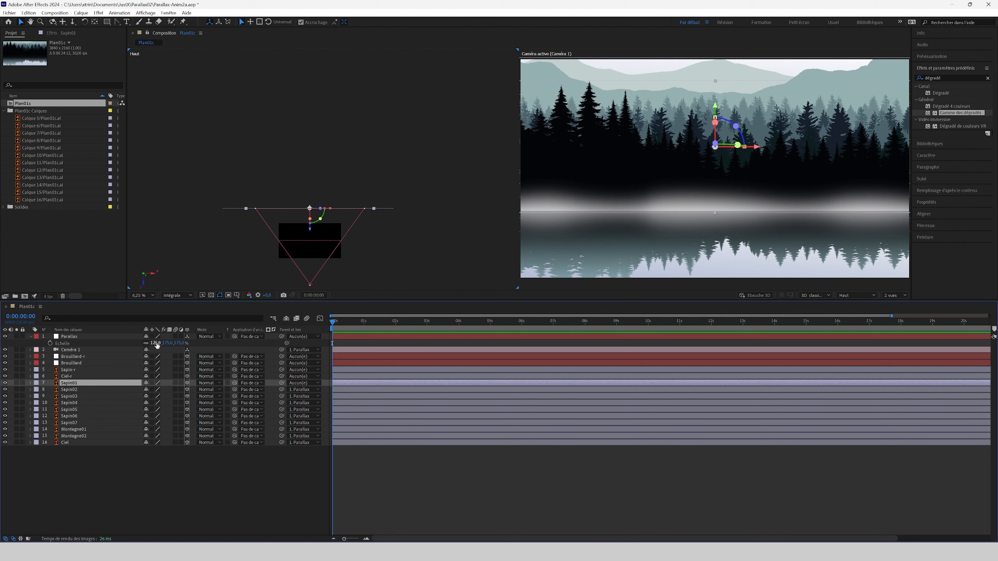
{"action": "left_click_drag", "start_coordinate": [156, 343], "coordinate": [196, 344]}
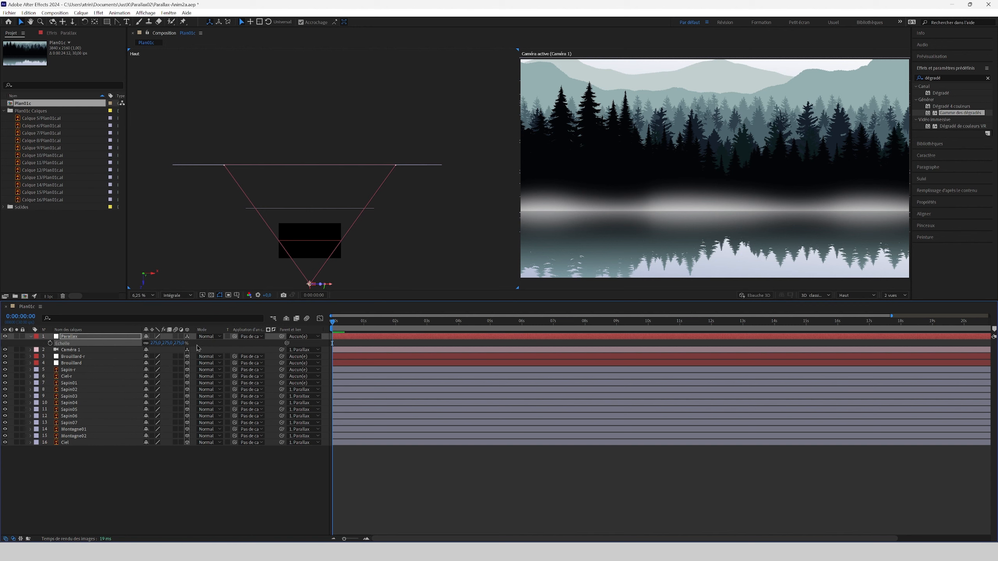
- Toggle Sapin02's visibility to identify it, set its parent to none, and scale the Parallax null to 375%
{"action": "left_click", "coordinate": [74, 389]}
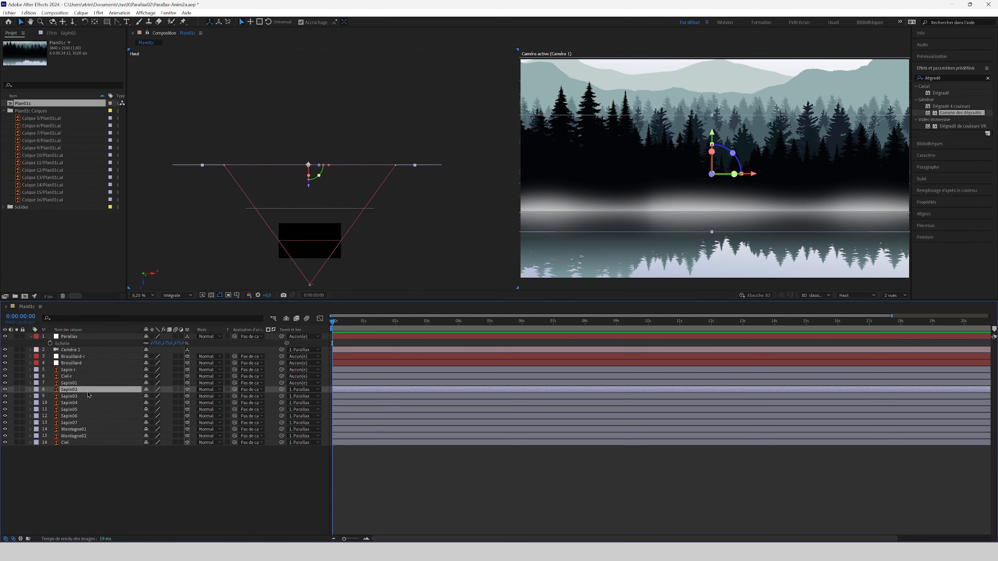
{"action": "left_click", "coordinate": [5, 390]}
{"action": "left_click", "coordinate": [4, 389]}
{"action": "left_click", "coordinate": [5, 390]}
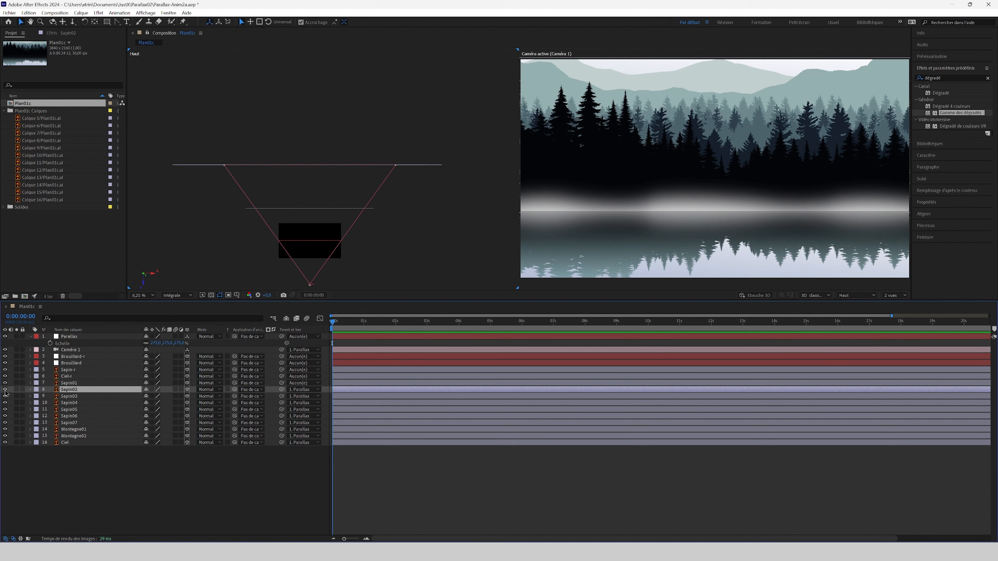
{"action": "left_click", "coordinate": [5, 389]}
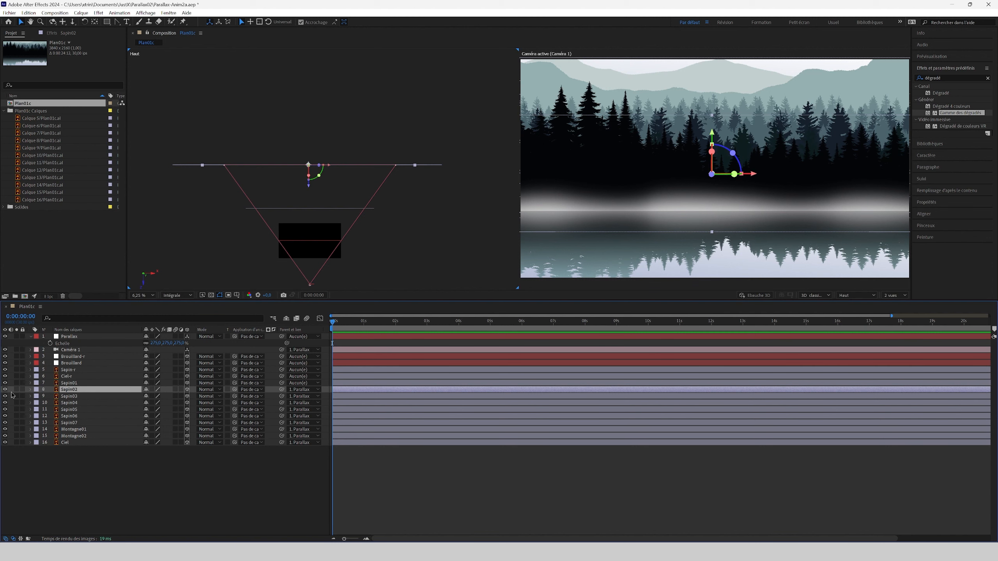
{"action": "left_click", "coordinate": [310, 391]}
{"action": "left_click", "coordinate": [312, 234]}
{"action": "left_click", "coordinate": [155, 342]}
{"action": "type", "text": "375"}
{"action": "key", "text": "Return"}
{"action": "scroll", "coordinate": [318, 252], "scroll_direction": "down", "scroll_amount": 1}
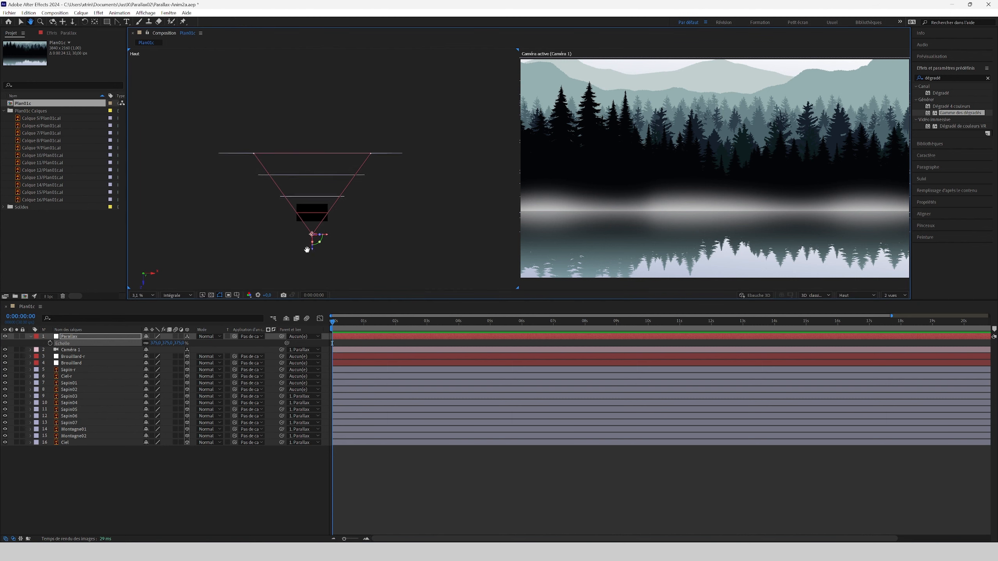
- Toggle Sapin03's visibility to identify it, set its parent to none, and scale the Parallax null to 475%
{"action": "left_click", "coordinate": [72, 403]}
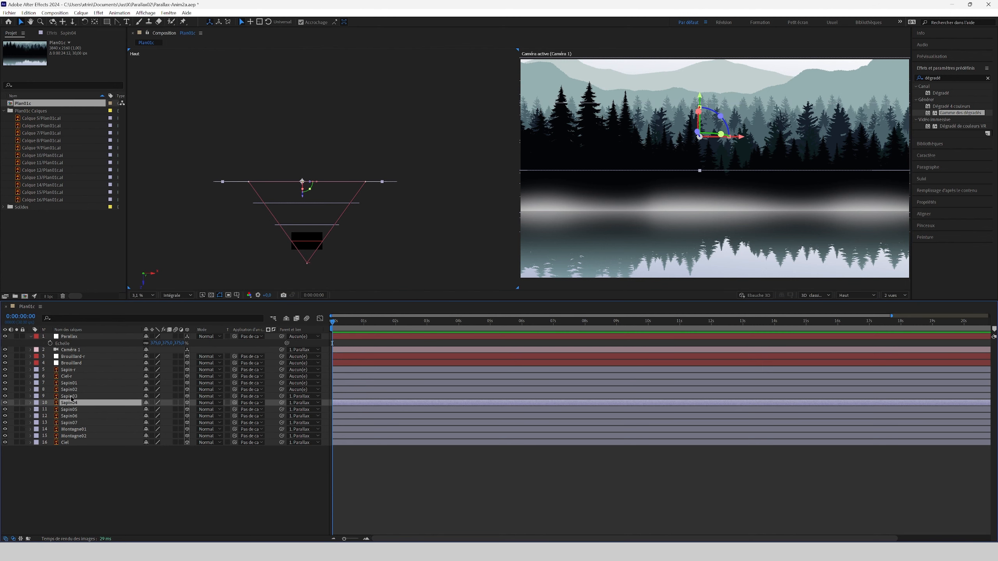
{"action": "left_click", "coordinate": [72, 397]}
{"action": "left_click", "coordinate": [5, 396]}
{"action": "left_click", "coordinate": [5, 396]}
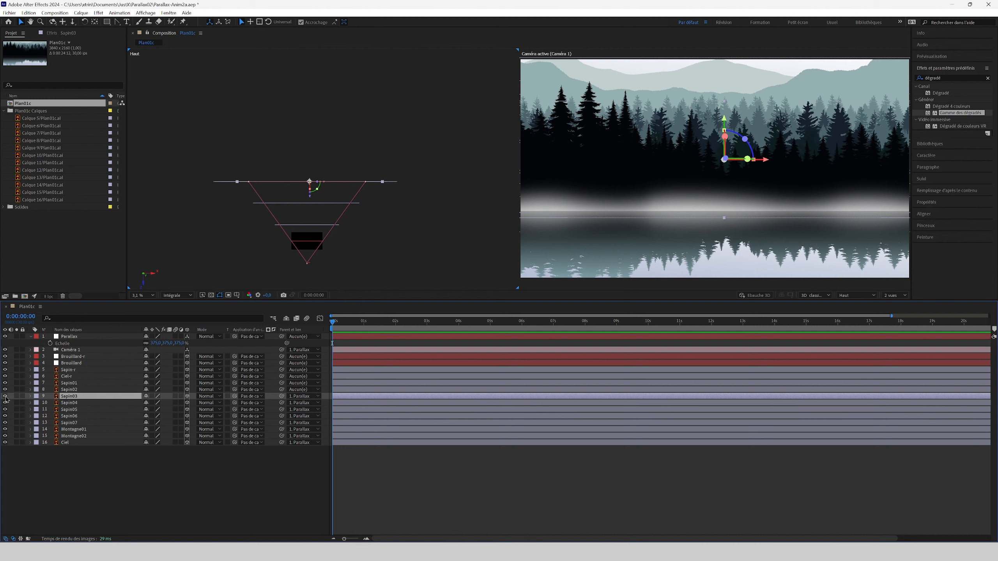
{"action": "left_click", "coordinate": [5, 396]}
{"action": "left_click", "coordinate": [5, 396]}
{"action": "left_click", "coordinate": [302, 396]}
{"action": "left_click", "coordinate": [318, 244]}
{"action": "key", "text": "Return"}
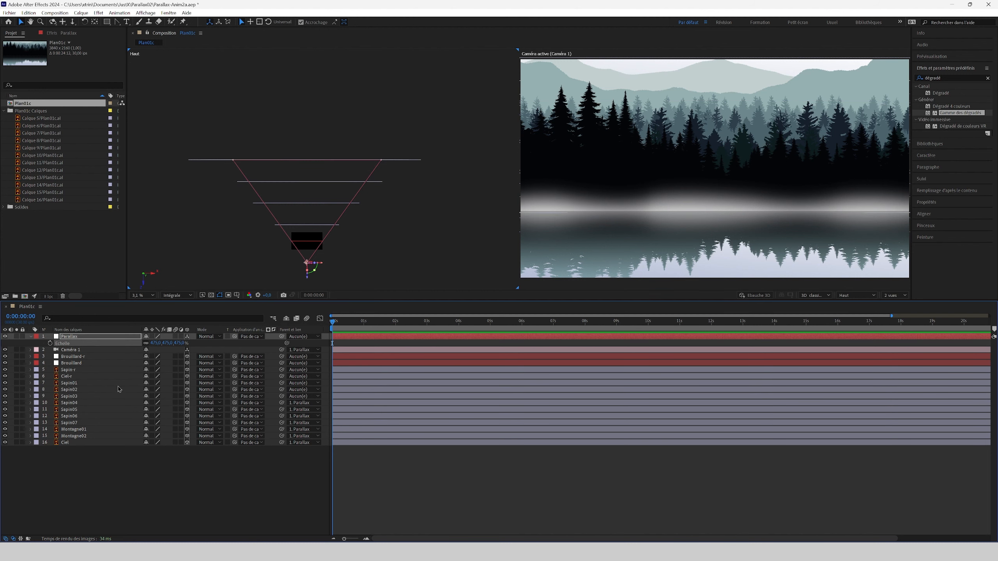
- Set Sapin04's parent to none and scale the Parallax null to 600%
{"action": "left_click", "coordinate": [69, 402]}
{"action": "left_click", "coordinate": [302, 403]}
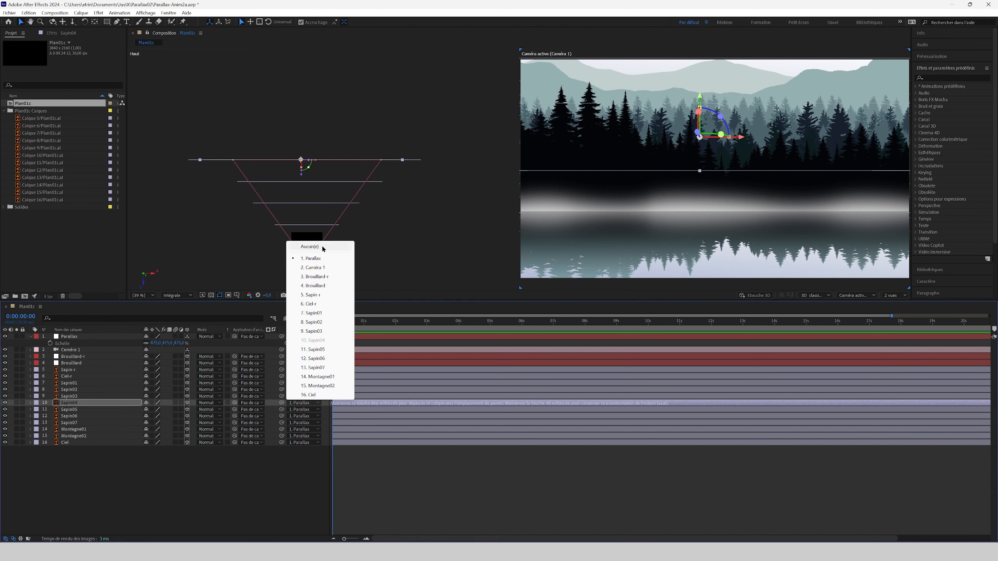
{"action": "left_click", "coordinate": [327, 248]}
{"action": "left_click_drag", "start_coordinate": [156, 345], "coordinate": [240, 369]}
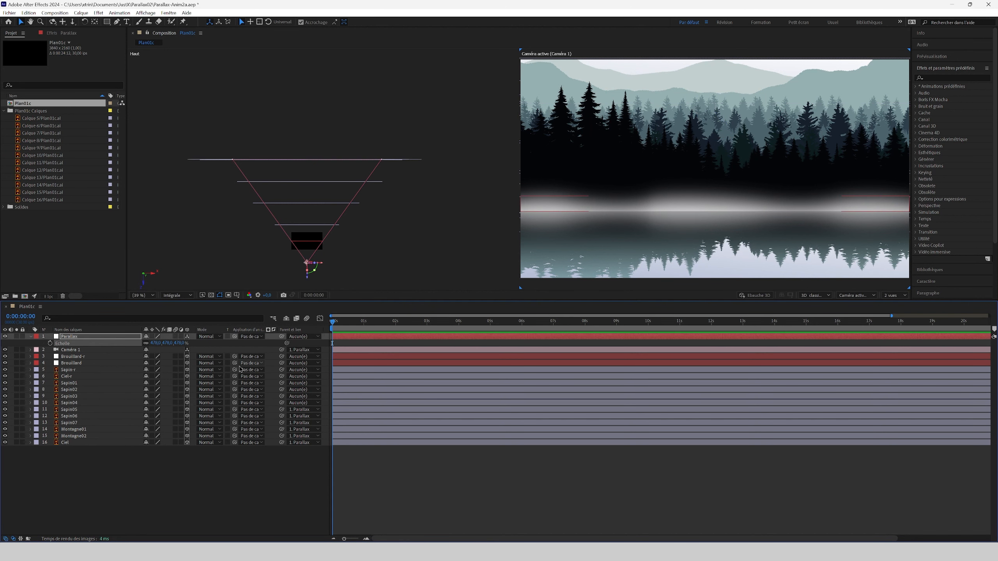
{"action": "type", "text": "0"}
{"action": "key", "text": "Return"}
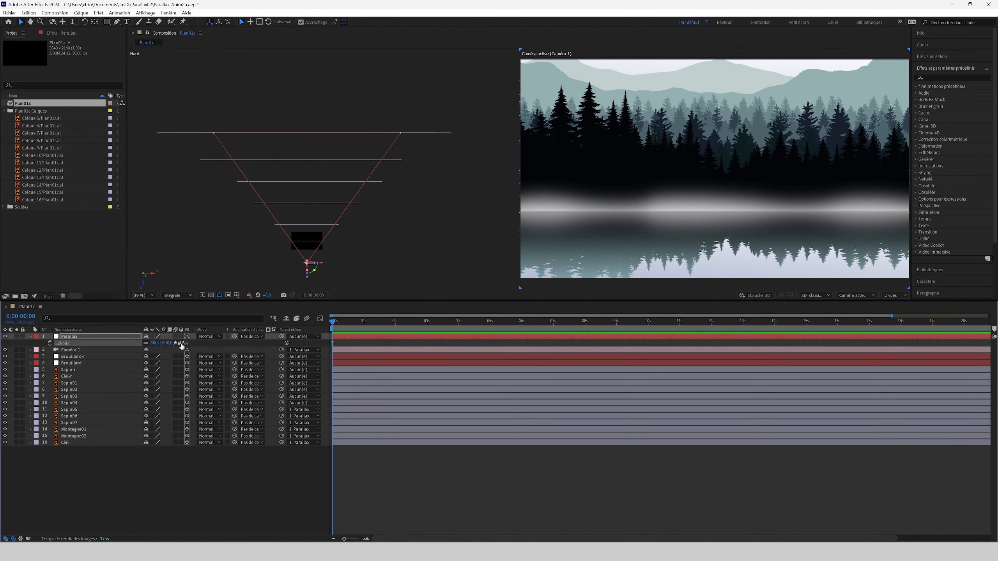
- Set Sapin05's parent to none and scale the Parallax null to 700%
{"action": "left_click", "coordinate": [130, 409]}
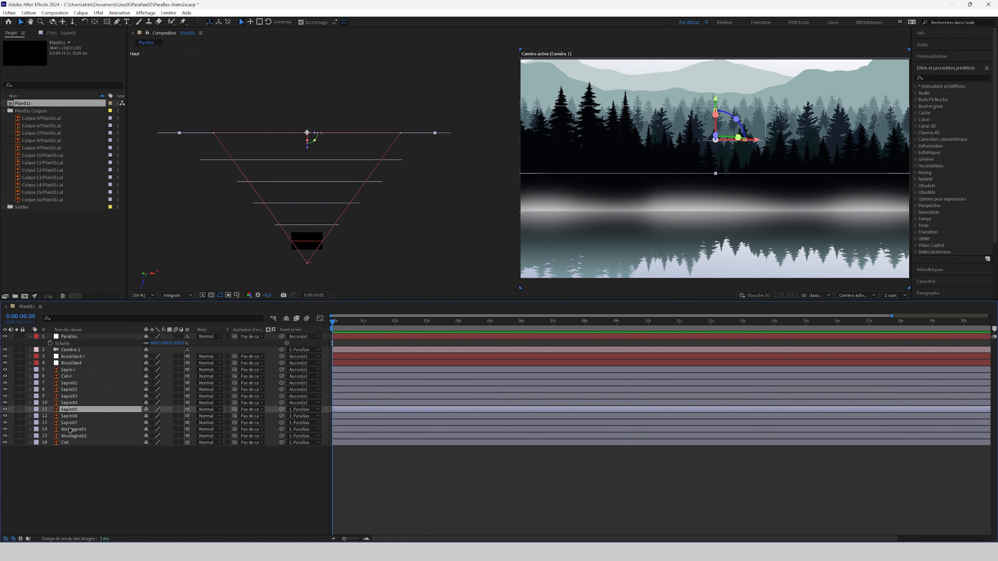
{"action": "left_click", "coordinate": [300, 410]}
{"action": "left_click", "coordinate": [309, 253]}
{"action": "left_click", "coordinate": [156, 343]}
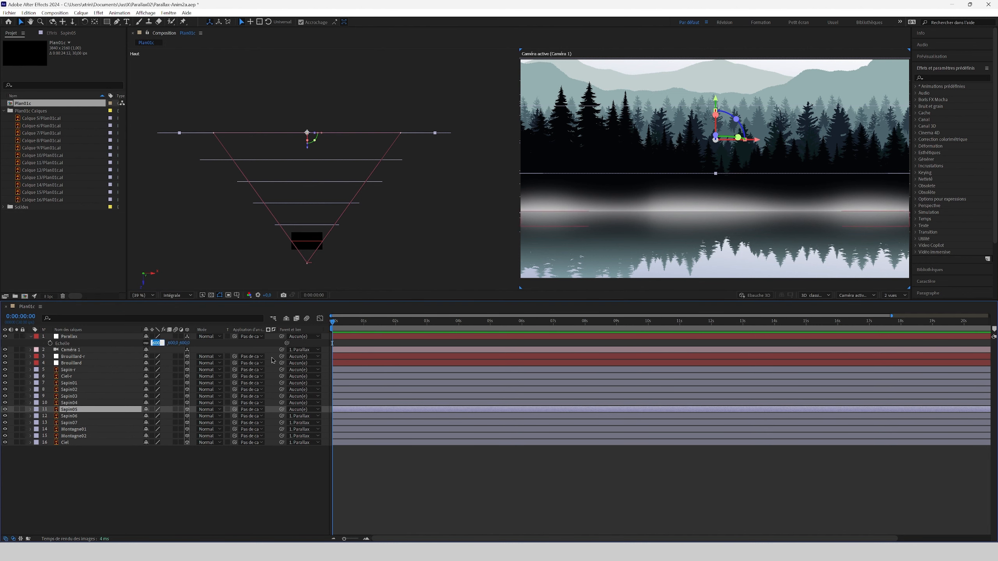
{"action": "type", "text": "700"}
{"action": "key", "text": "Return"}
- Set Sapin06's parent to none and scale the Parallax null to 800%
{"action": "left_click", "coordinate": [122, 416]}
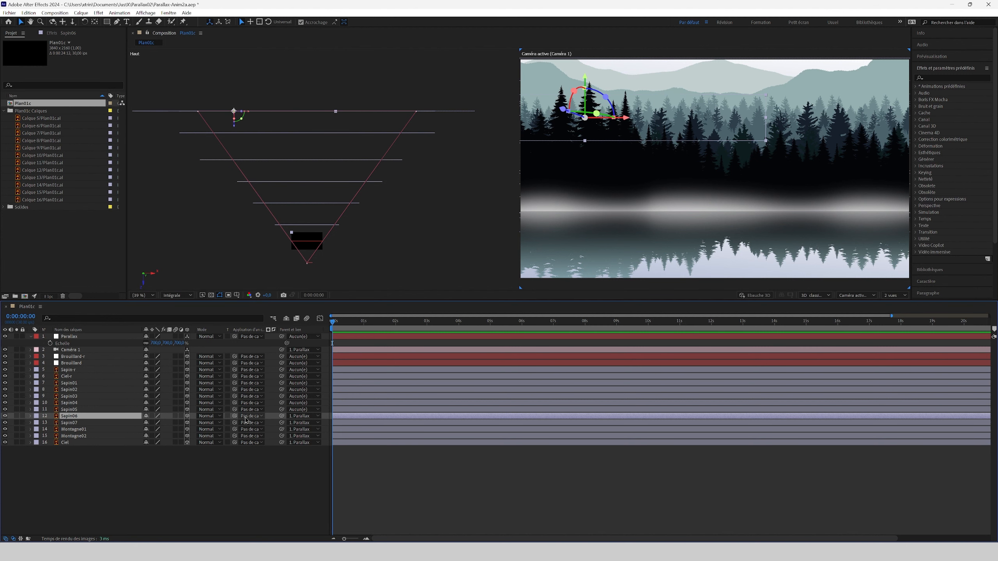
{"action": "left_click", "coordinate": [303, 416]}
{"action": "left_click", "coordinate": [320, 261]}
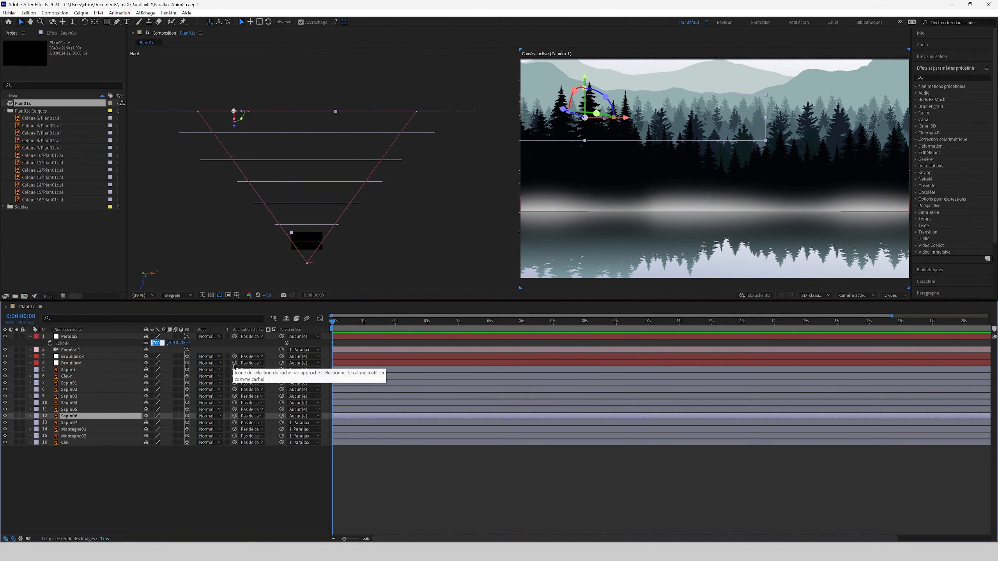
{"action": "type", "text": "800"}
{"action": "key", "text": "Return"}
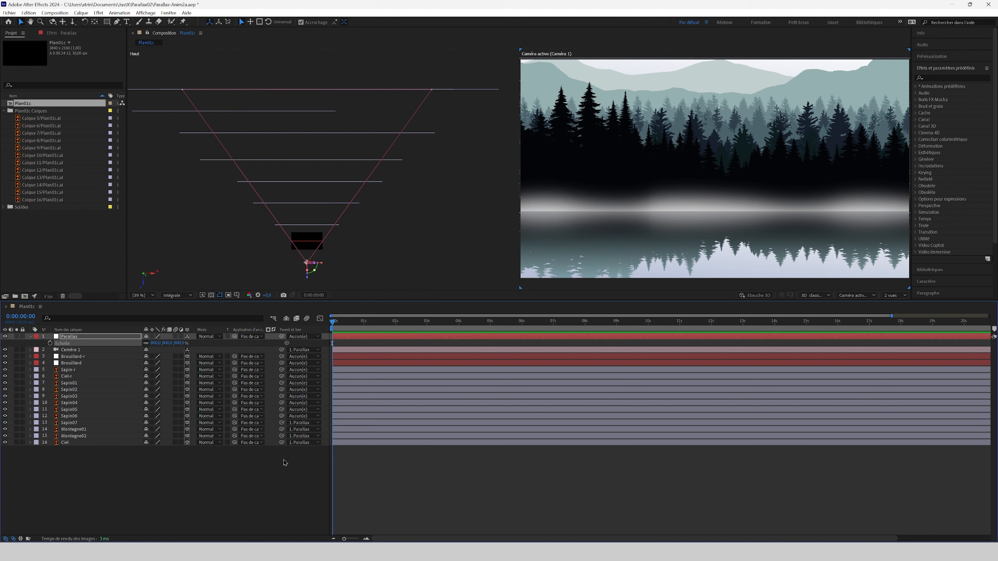
- Set Sapin07's parent to none and scale the Parallax null to 900%
{"action": "left_click", "coordinate": [78, 423]}
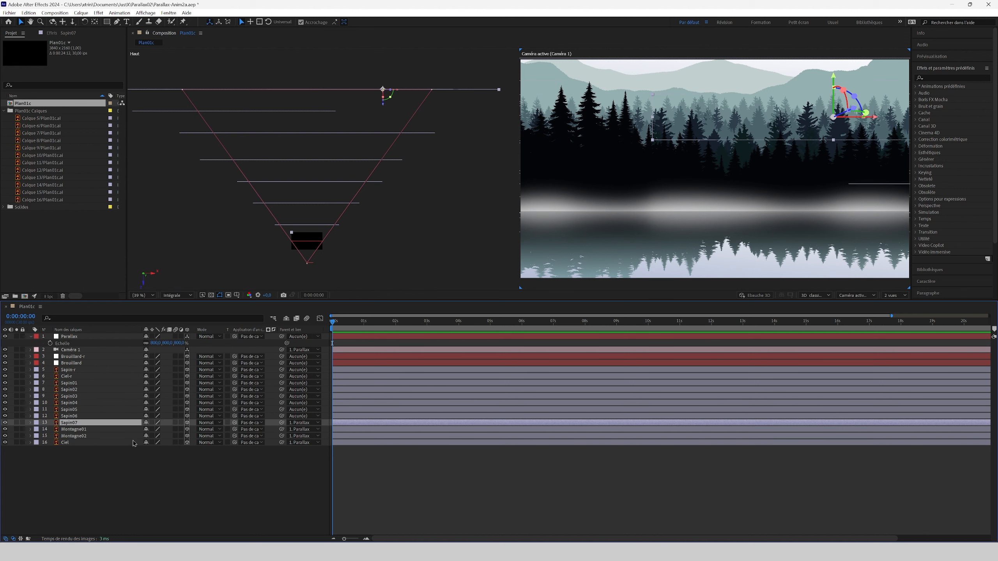
{"action": "left_click", "coordinate": [303, 422]}
{"action": "left_click", "coordinate": [310, 264]}
{"action": "left_click", "coordinate": [153, 343]}
{"action": "type", "text": "9"}
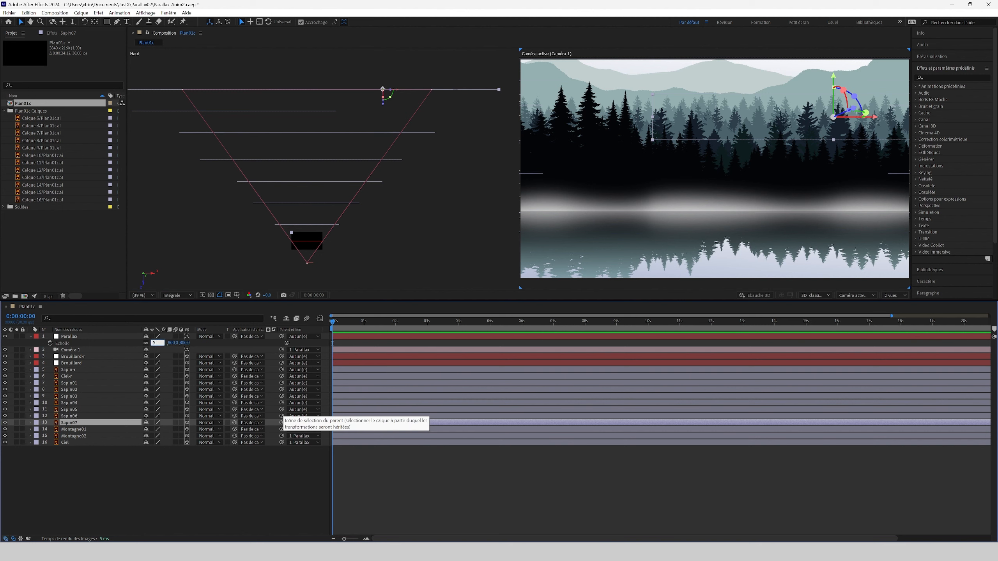
{"action": "type", "text": "00"}
{"action": "key", "text": "Return"}
- Set Montagne01's parent to none and scale the Parallax null to 1150%
{"action": "left_click", "coordinate": [302, 429]}
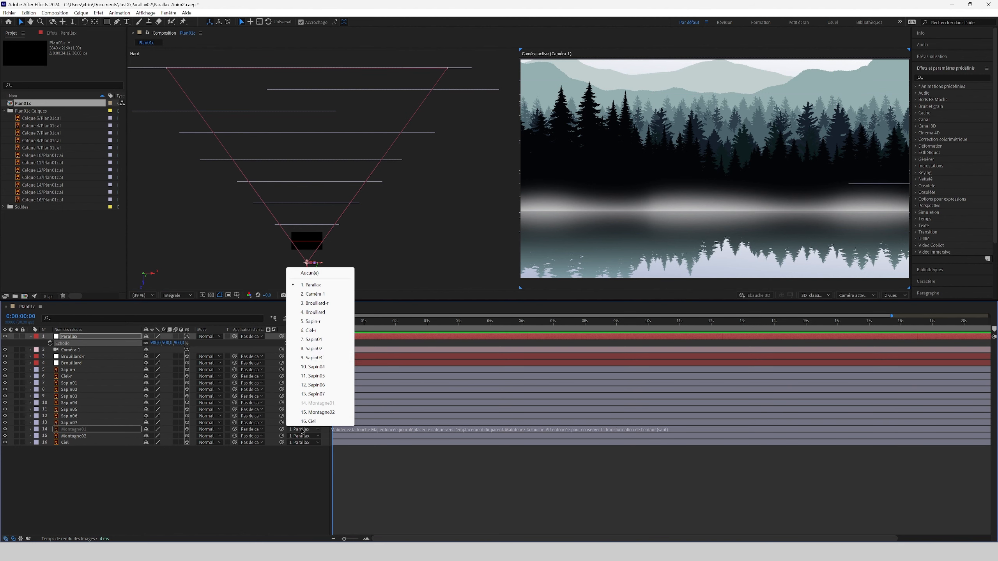
{"action": "left_click", "coordinate": [310, 273]}
{"action": "left_click", "coordinate": [156, 343]}
{"action": "type", "text": "1150"}
{"action": "key", "text": "Return"}
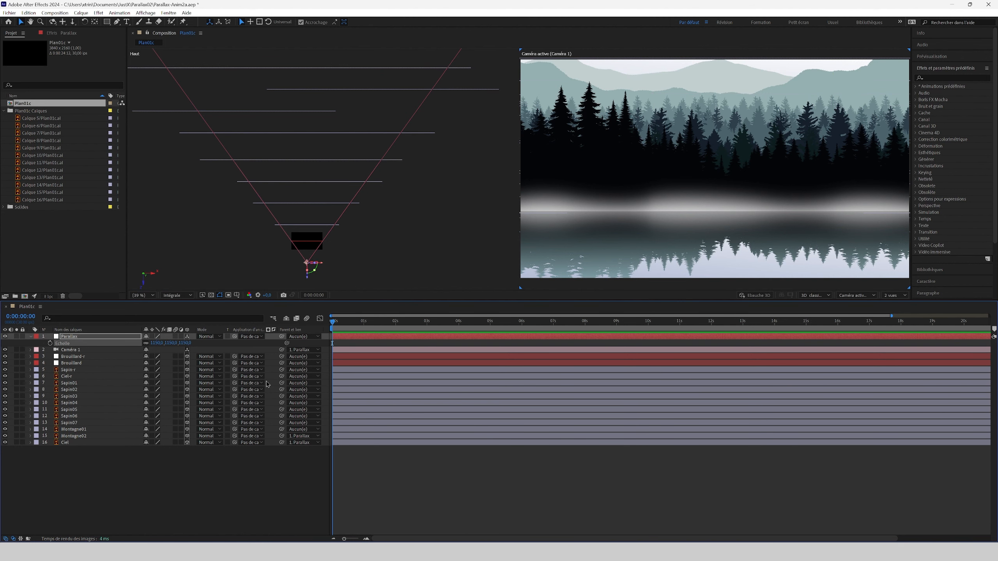
- Set Montagne02's parent to none and scale the Parallax null to 1300%
{"action": "scroll", "coordinate": [330, 256], "scroll_direction": "down", "scroll_amount": 1}
{"action": "left_click", "coordinate": [301, 436]}
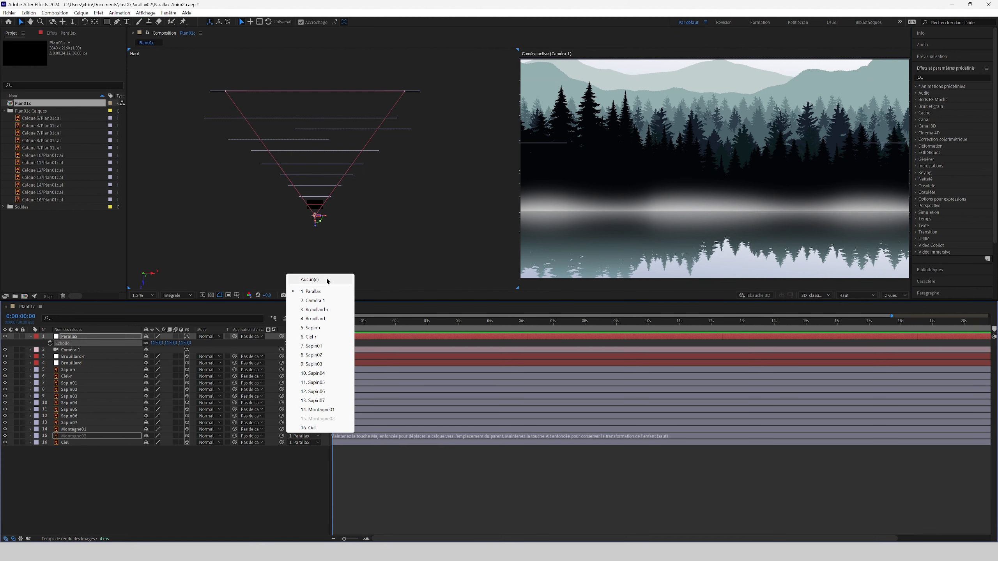
{"action": "left_click", "coordinate": [314, 280]}
{"action": "left_click", "coordinate": [157, 344]}
{"action": "type", "text": "1300"}
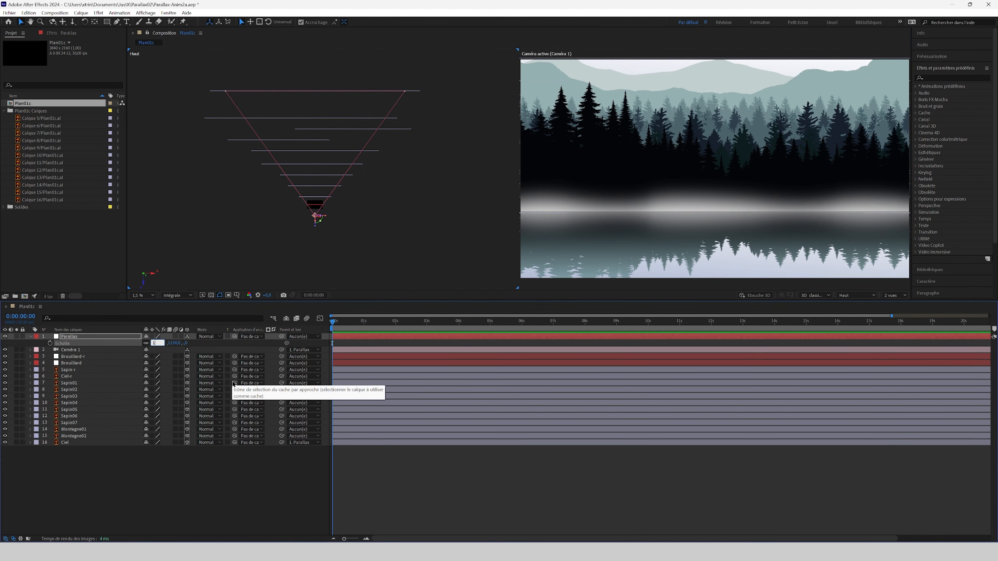
{"action": "key", "text": "Return"}
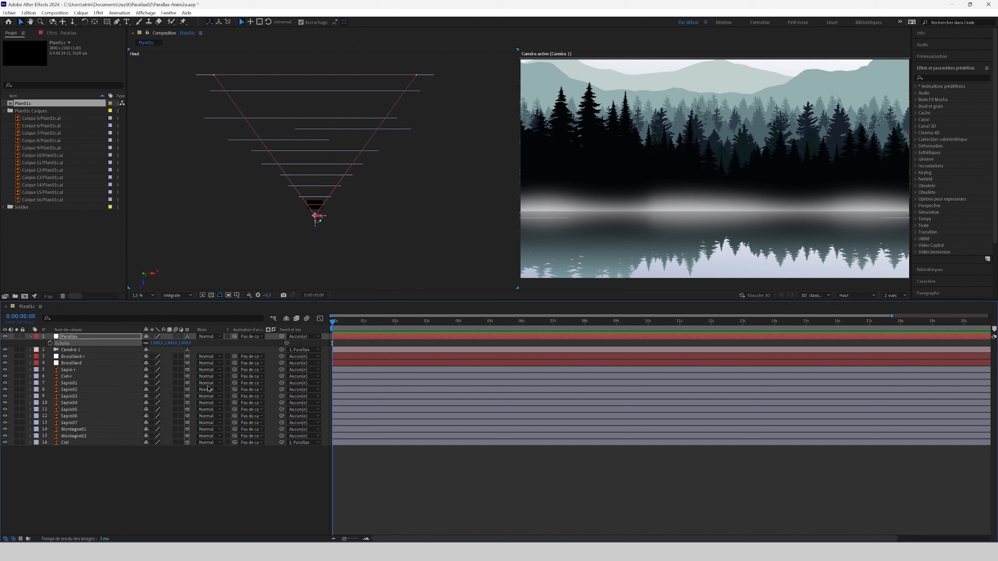
- Scale the Parallax null to 1350% and set the Ciel layer's parent to none
{"action": "left_click_drag", "start_coordinate": [156, 346], "coordinate": [177, 347]}
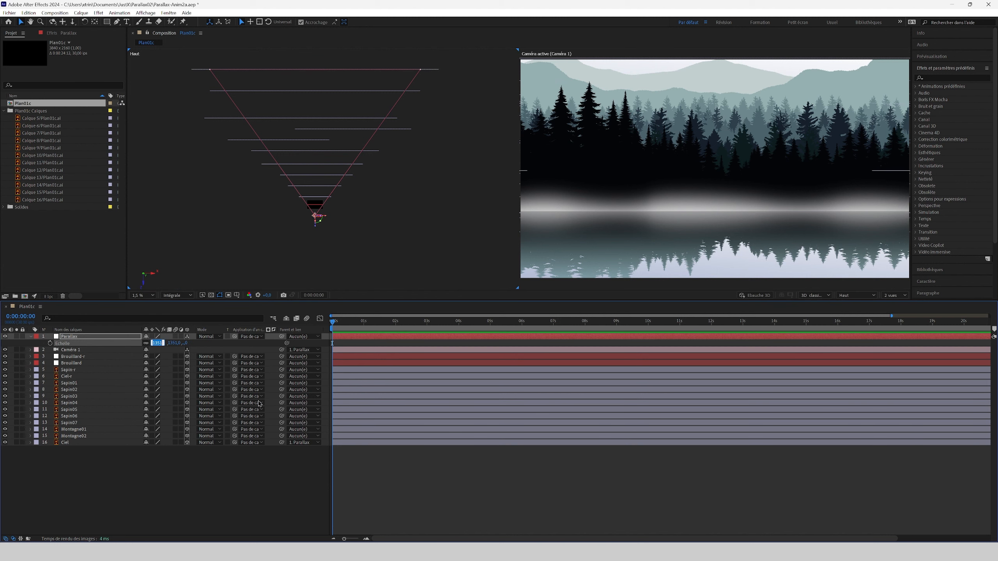
{"action": "left_click", "coordinate": [301, 443]}
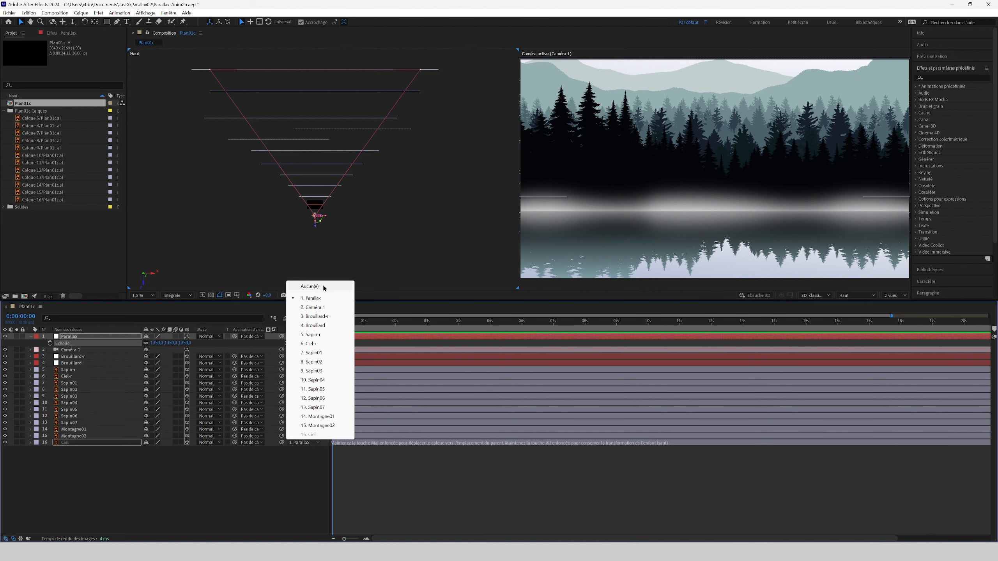
{"action": "left_click", "coordinate": [323, 288]}
- Add a Position keyframe to the Parallax null at 0:00:00:00 and move the current time to 0:00:24:00
{"action": "left_click_drag", "start_coordinate": [322, 263], "coordinate": [295, 272]}
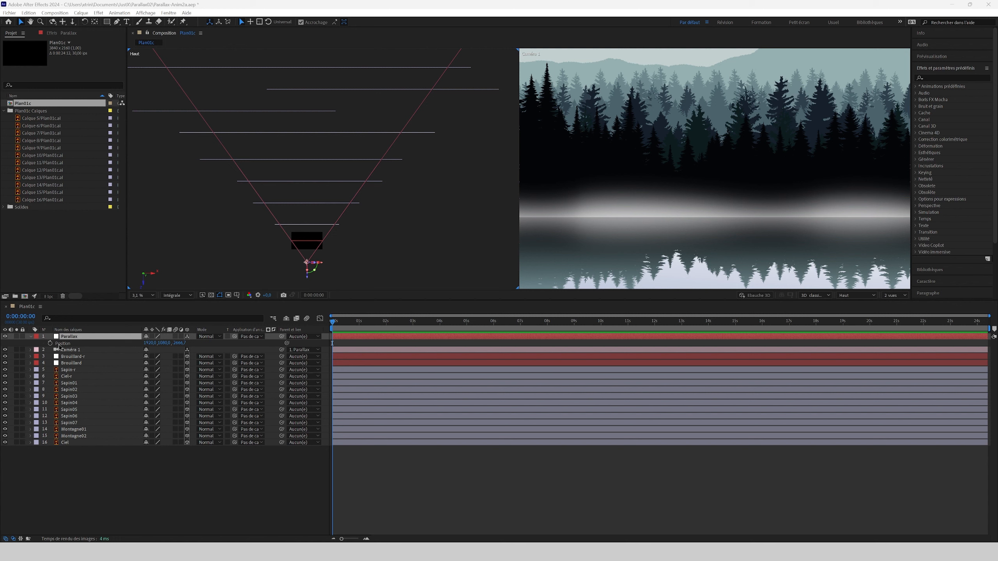
{"action": "left_click", "coordinate": [50, 343]}
{"action": "left_click", "coordinate": [90, 458]}
{"action": "key", "text": "End"}
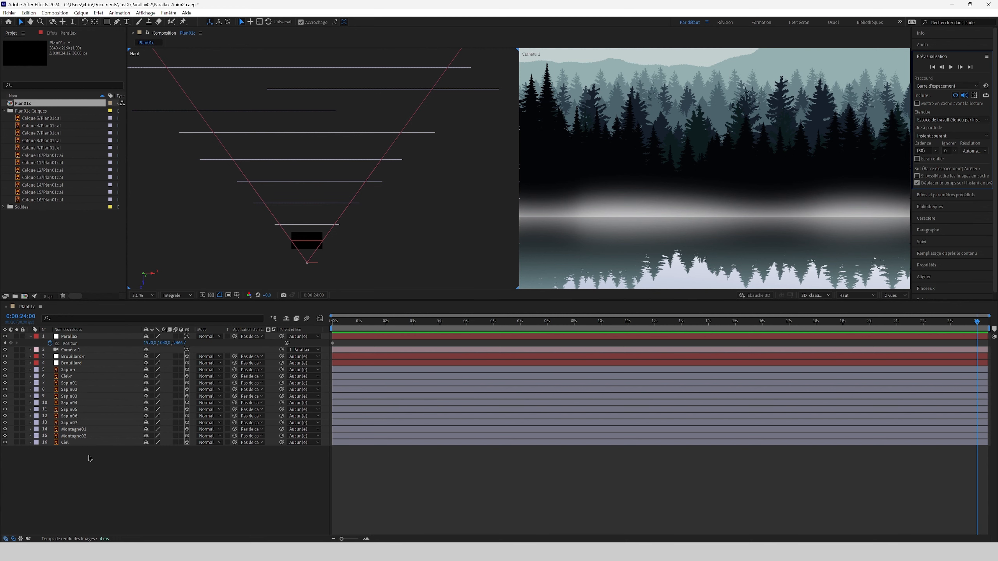
- Increase the Parallax null's X position at 0:00:24:00 to keyframe a sideways camera move across the forest
{"action": "left_click_drag", "start_coordinate": [149, 343], "coordinate": [886, 335]}
{"action": "left_click_drag", "start_coordinate": [186, 355], "coordinate": [943, 377]}
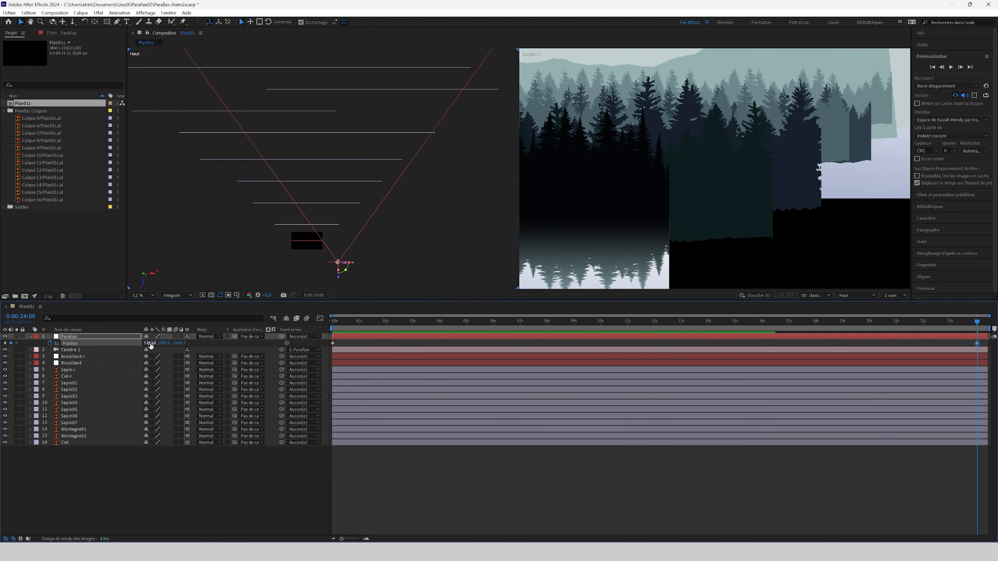
{"action": "left_click_drag", "start_coordinate": [150, 343], "coordinate": [990, 349]}
{"action": "left_click_drag", "start_coordinate": [371, 263], "coordinate": [475, 281]}
- Return the current time to 0:00:00:00 and duplicate the Ciel-r layer
{"action": "key", "text": "Home"}
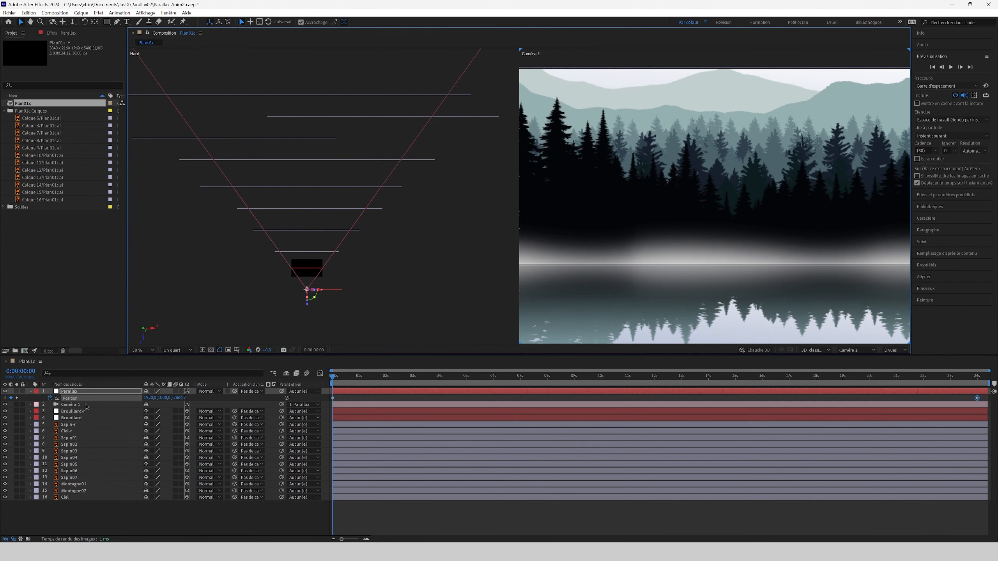
{"action": "left_click", "coordinate": [70, 432]}
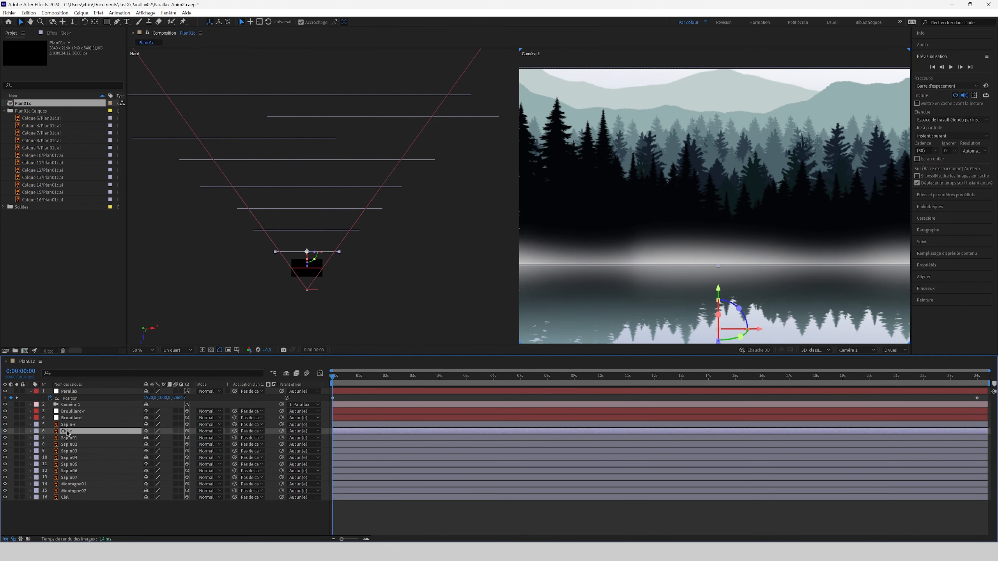
{"action": "key", "text": "ctrl+d"}
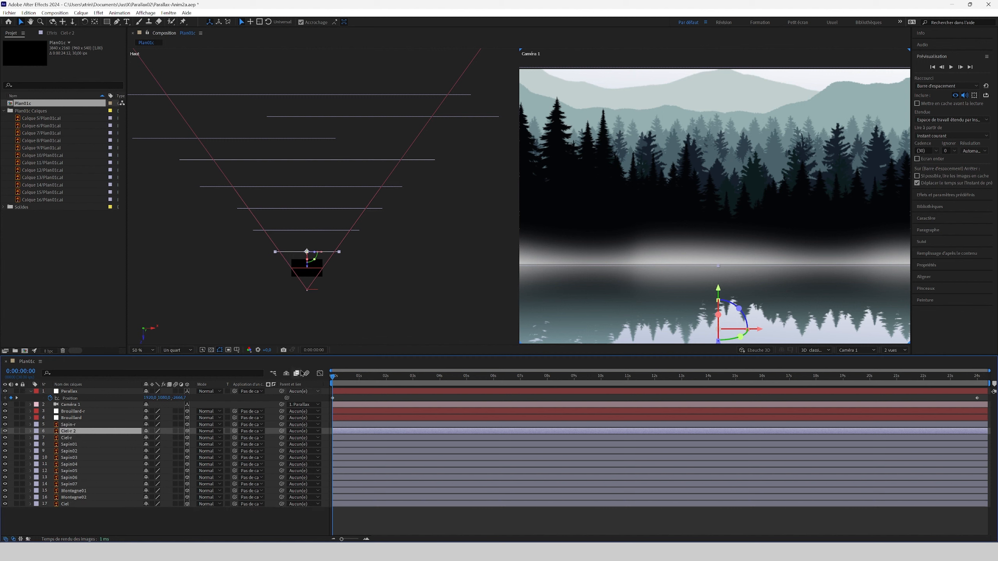
- Move the Ciel-r copy sideways along X in the top view so it sits beside the original layer's edge
{"action": "scroll", "coordinate": [329, 281], "scroll_direction": "up", "scroll_amount": 3}
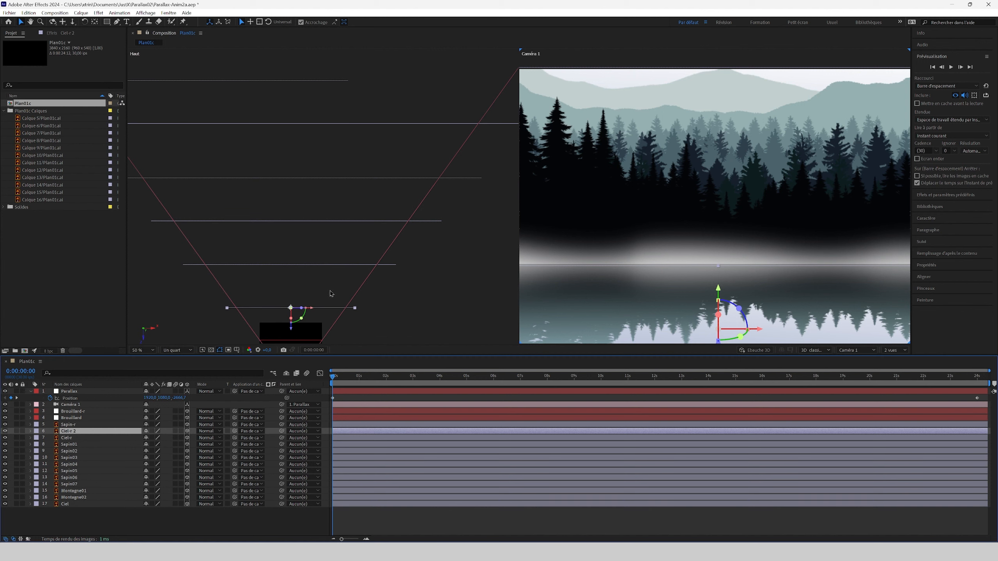
{"action": "scroll", "coordinate": [331, 294], "scroll_direction": "down", "scroll_amount": 3}
{"action": "left_click_drag", "start_coordinate": [283, 263], "coordinate": [412, 267]}
{"action": "scroll", "coordinate": [413, 269], "scroll_direction": "up", "scroll_amount": 1}
{"action": "left_click_drag", "start_coordinate": [445, 298], "coordinate": [484, 210]}
{"action": "scroll", "coordinate": [351, 283], "scroll_direction": "up", "scroll_amount": 1}
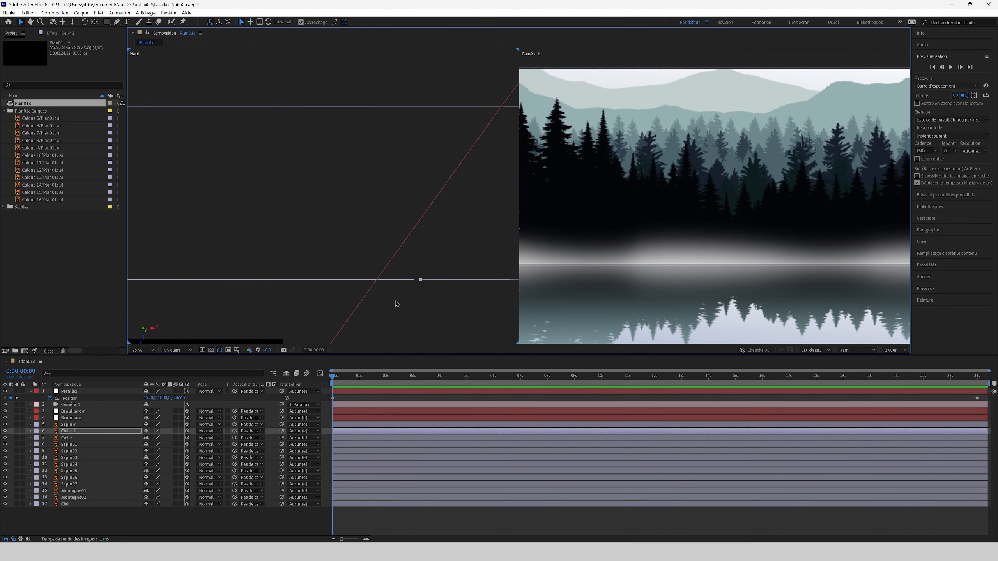
{"action": "left_click_drag", "start_coordinate": [406, 303], "coordinate": [367, 242]}
{"action": "scroll", "coordinate": [385, 240], "scroll_direction": "up", "scroll_amount": 1}
{"action": "scroll", "coordinate": [385, 241], "scroll_direction": "up", "scroll_amount": 2}
{"action": "left_click_drag", "start_coordinate": [454, 283], "coordinate": [403, 281]}
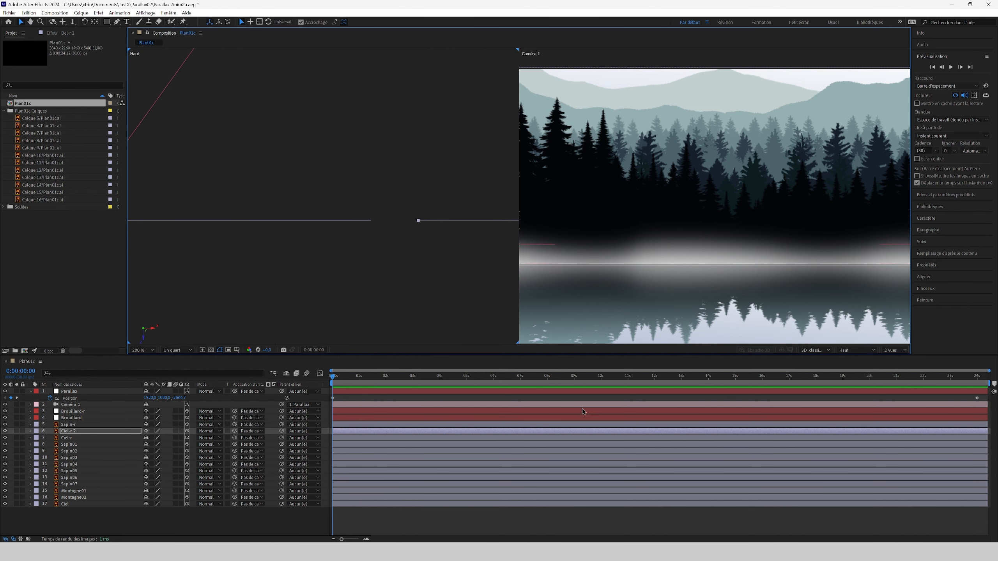
- Go to 0:00:07:24 and fine-tune the Ciel-r copy's X position to close the gap with the original sky reflection
{"action": "left_click", "coordinate": [553, 377]}
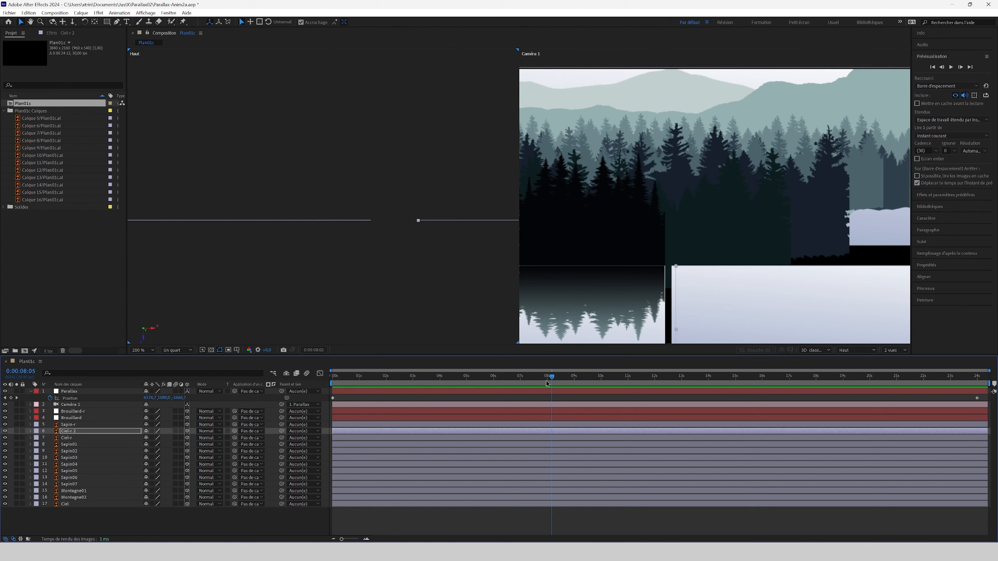
{"action": "left_click_drag", "start_coordinate": [554, 381], "coordinate": [544, 386]}
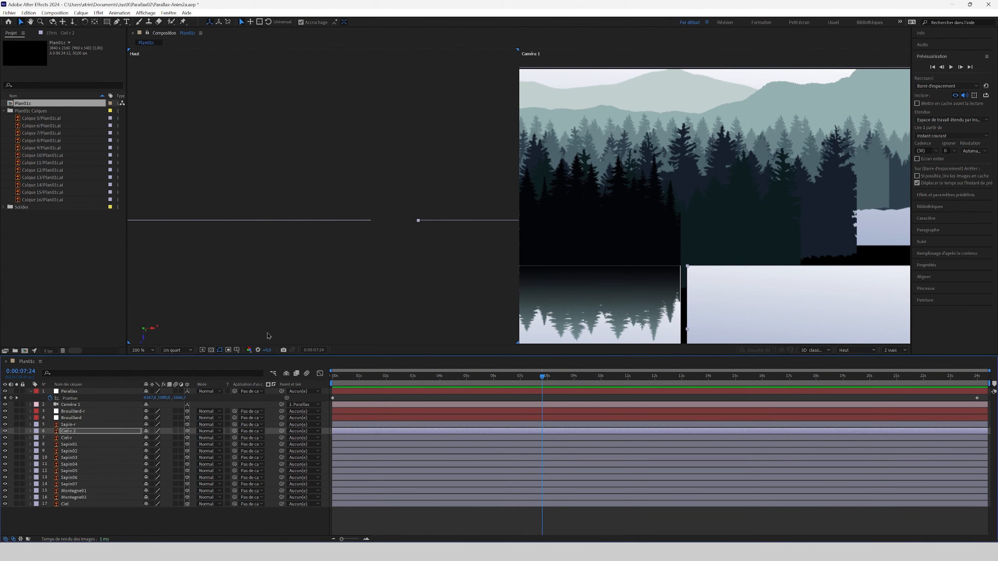
{"action": "key", "text": "p"}
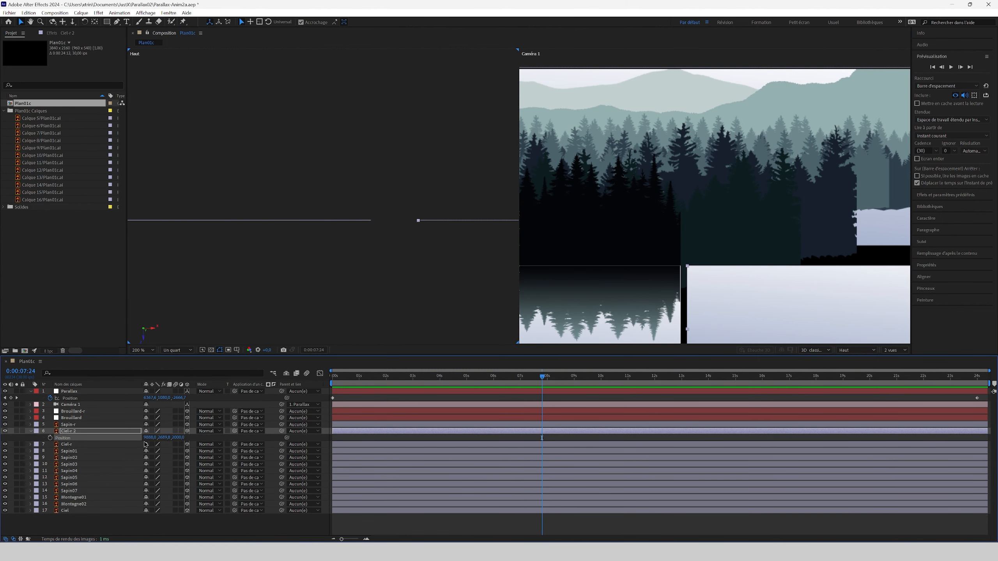
{"action": "mouse_move", "coordinate": [137, 438]}
{"action": "left_mouse_down"}
{"action": "mouse_move", "coordinate": [151, 439]}
{"action": "mouse_move", "coordinate": [135, 438]}
{"action": "left_mouse_up"}
- Duplicate Sapin-r, position the copy against the original's edge to extend the tree reflection, and edit the copy's X scale
{"action": "left_click", "coordinate": [73, 426]}
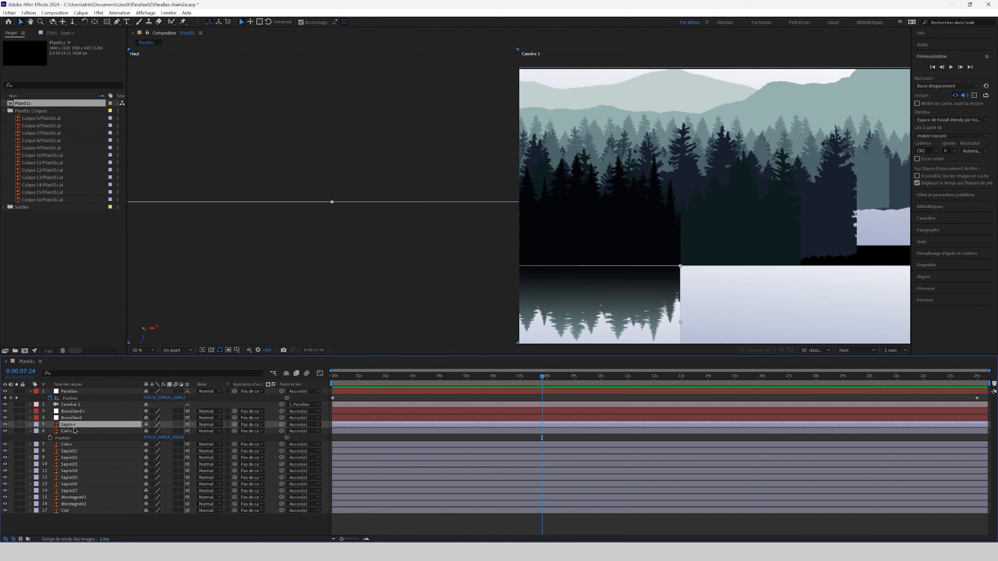
{"action": "key", "text": "ctrl+d"}
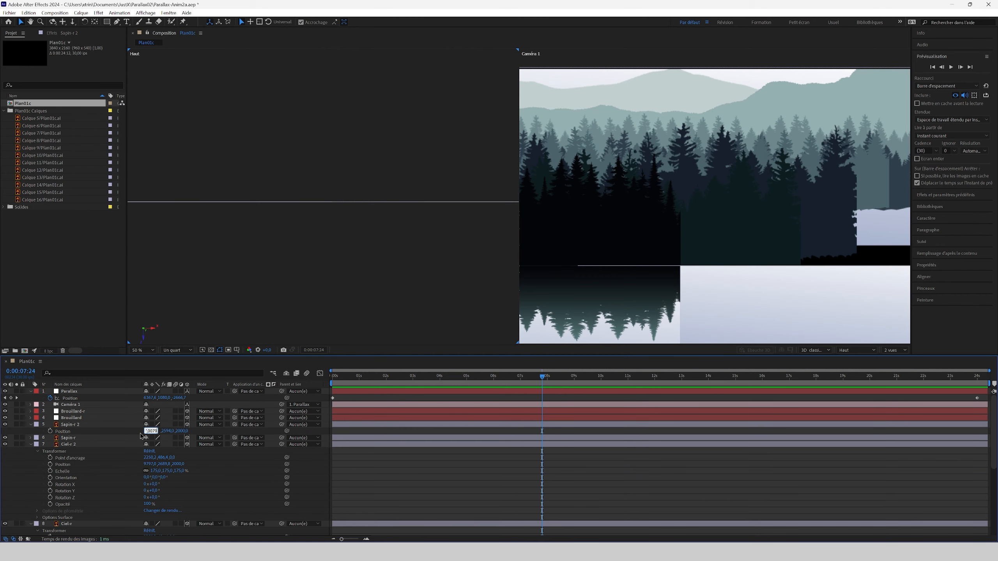
{"action": "key", "text": "Return"}
{"action": "left_click", "coordinate": [587, 476]}
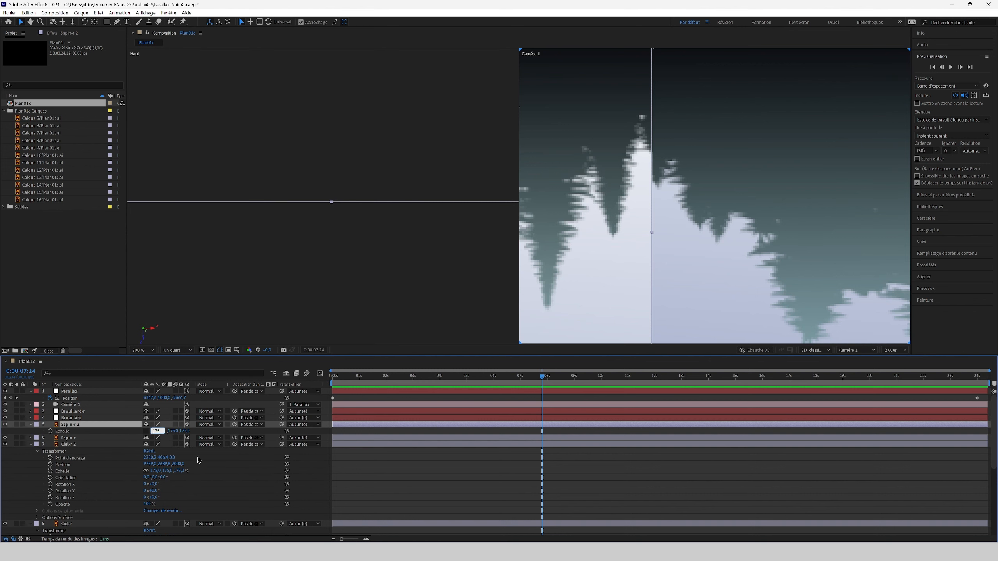
{"action": "key", "text": "Return"}
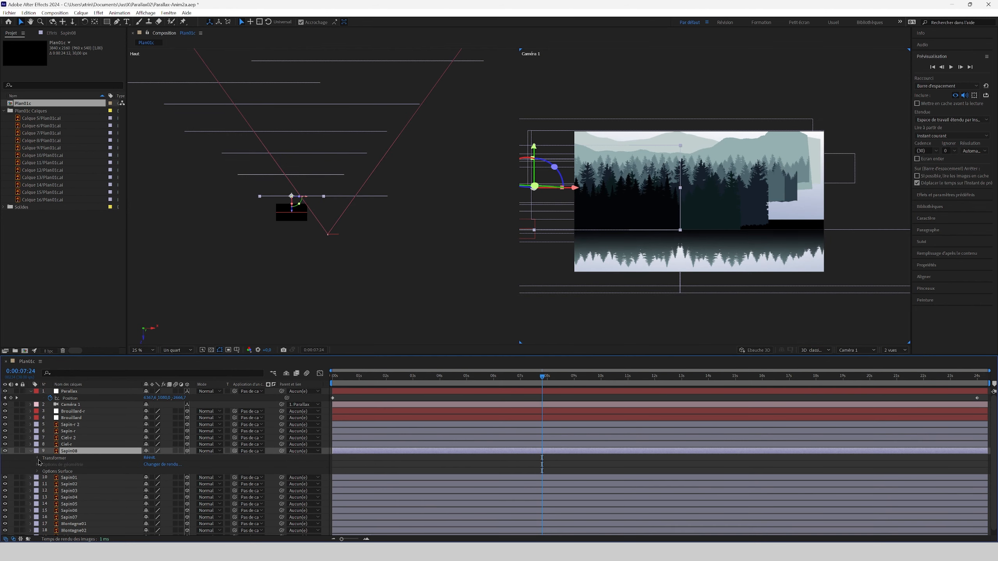
- Shift the Sapin08 foreground tree copy along X to extend the forest, and show the Position of the Sapin08 layer above Sapin02
{"action": "left_click", "coordinate": [37, 458]}
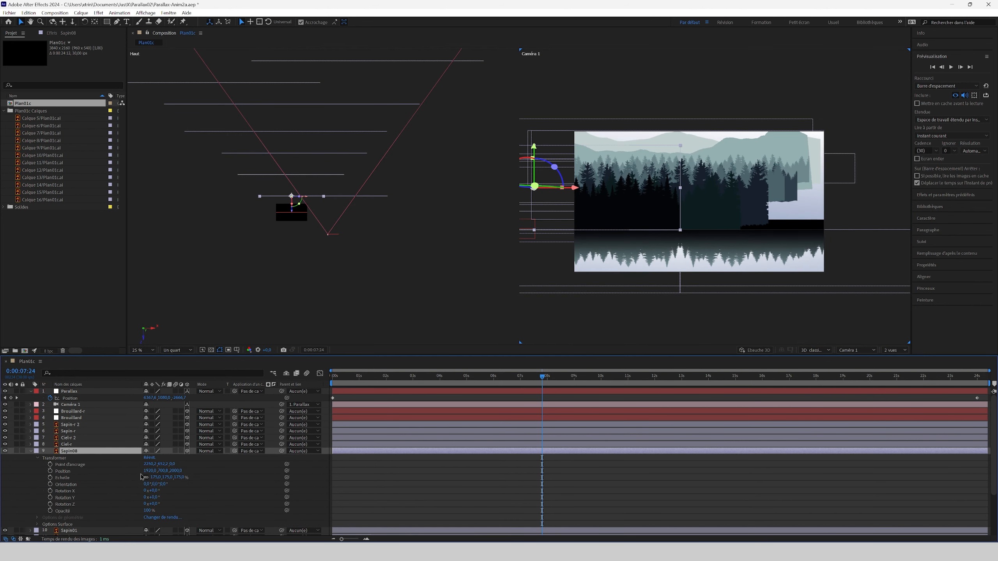
{"action": "left_click_drag", "start_coordinate": [146, 472], "coordinate": [369, 251]}
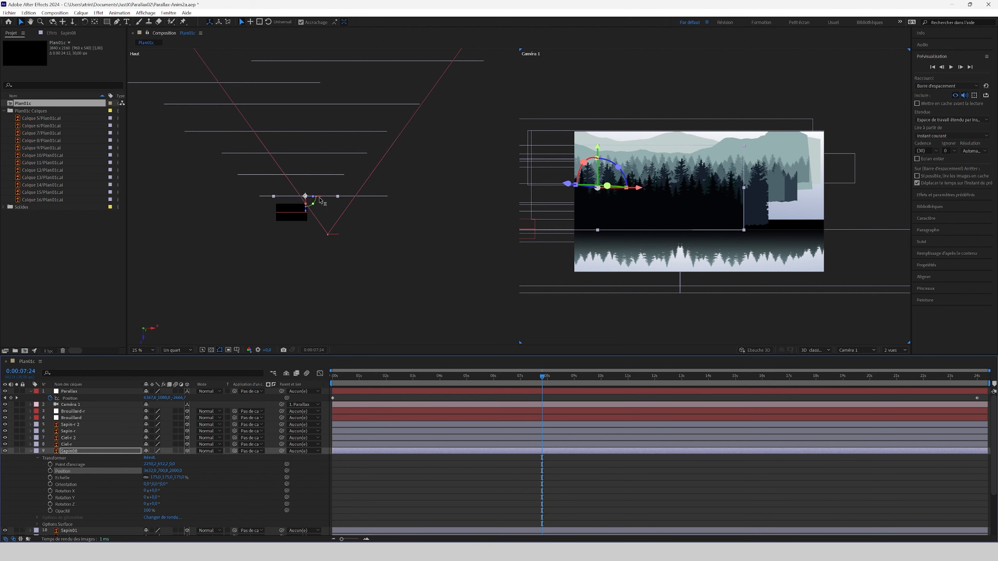
{"action": "left_click_drag", "start_coordinate": [320, 201], "coordinate": [369, 217]}
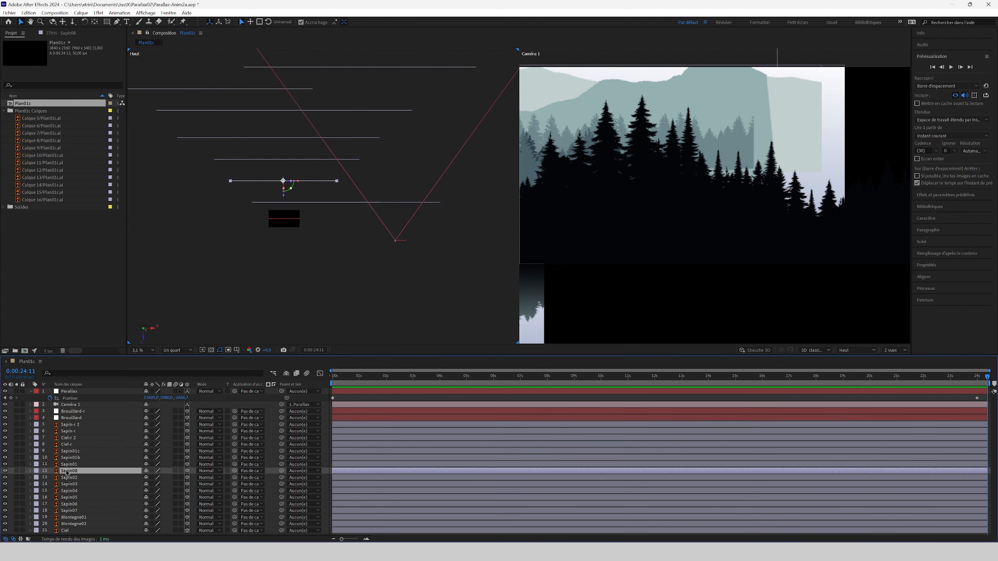
{"action": "key", "text": "p"}
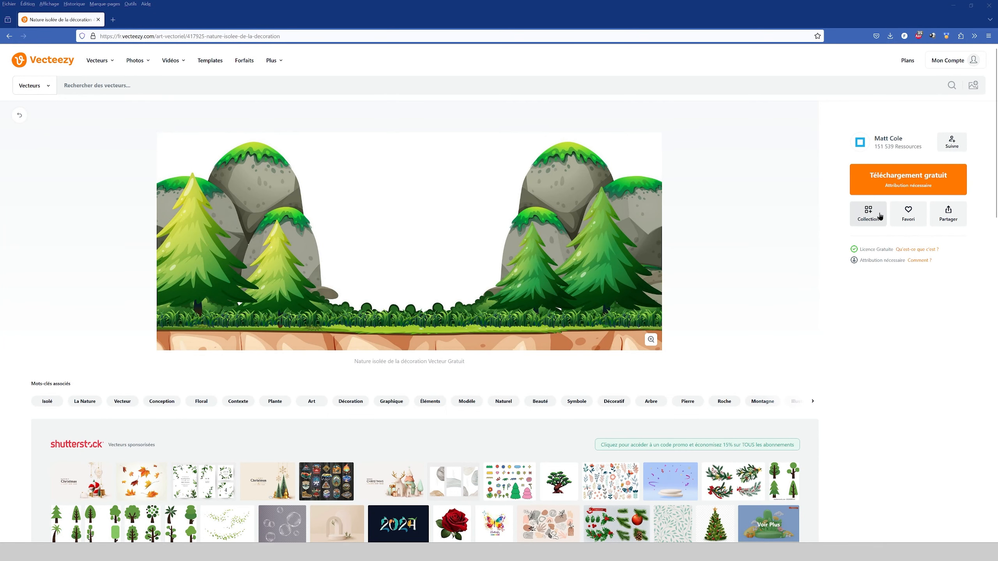
- Download the free nature vector from Vecteezy and, in Illustrator, delete the remaining right-hand fir, both rock groups and the small left-hand fir
{"action": "left_click", "coordinate": [899, 178]}
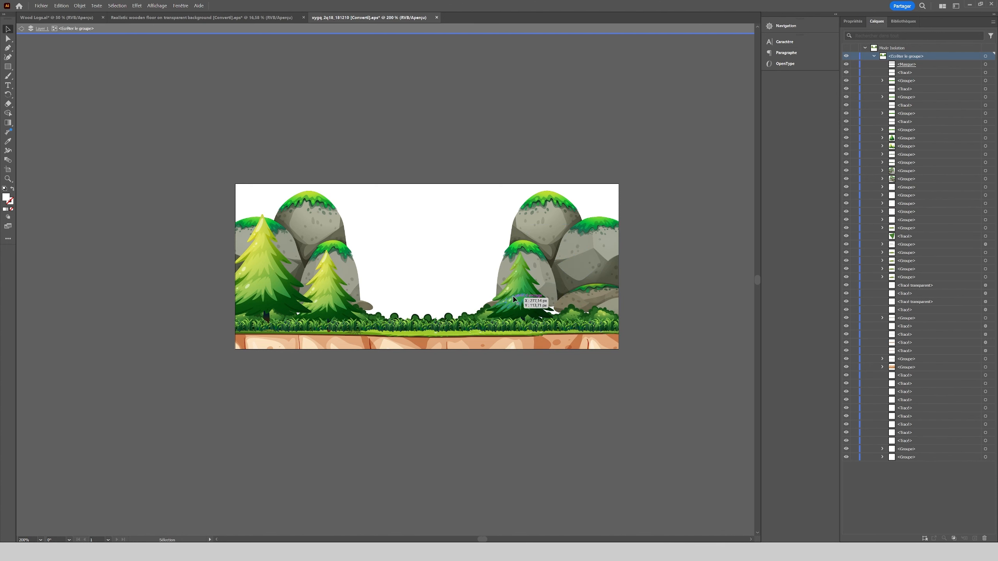
{"action": "left_click", "coordinate": [514, 298]}
{"action": "key", "text": "Delete"}
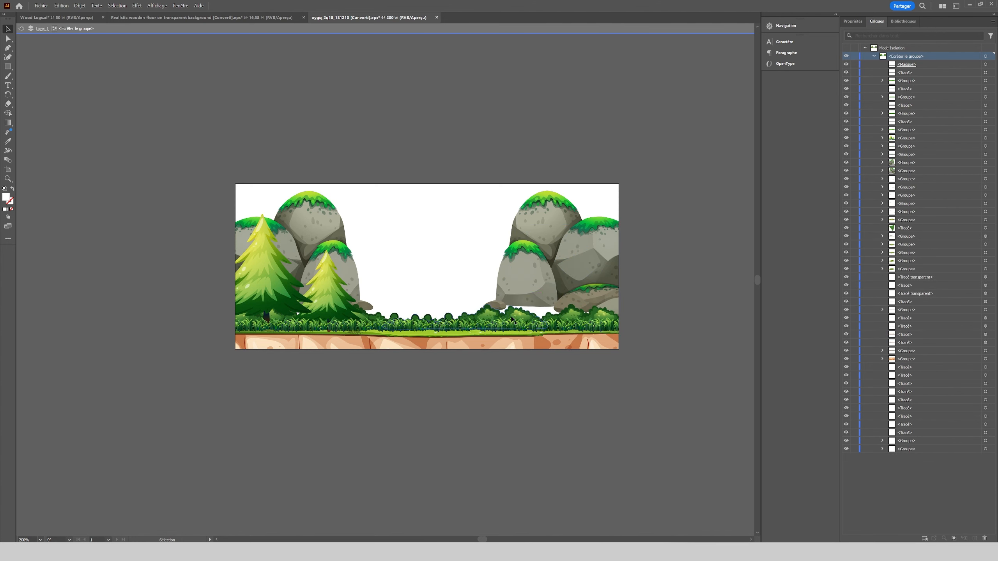
{"action": "left_click", "coordinate": [523, 294]}
{"action": "key", "text": "Delete"}
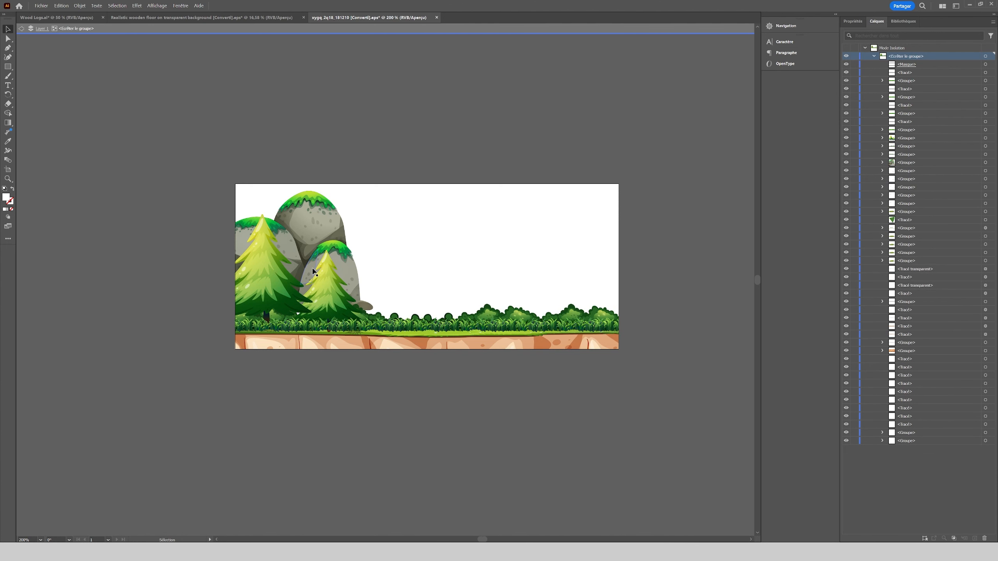
{"action": "left_click", "coordinate": [313, 271]}
{"action": "key", "text": "Delete"}
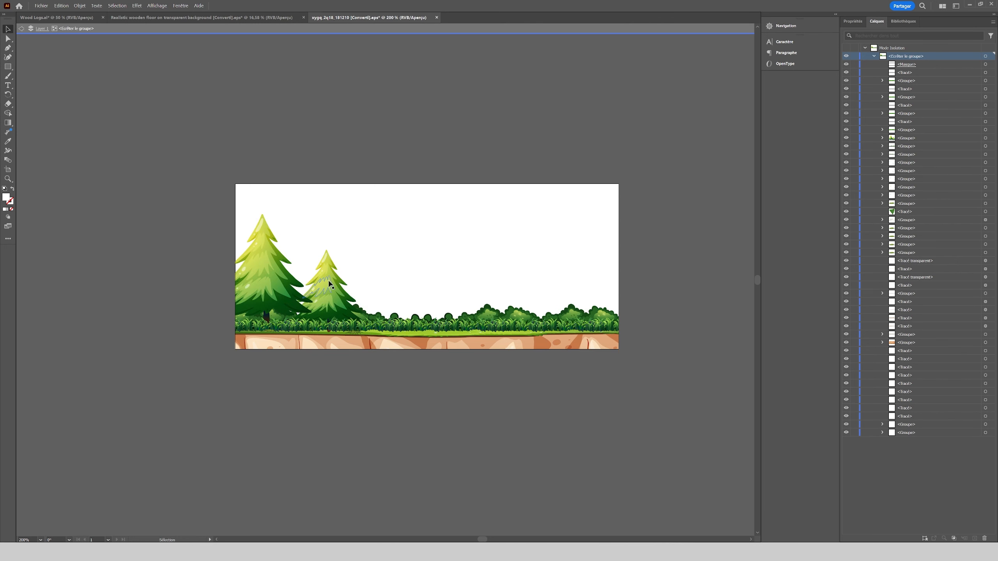
{"action": "left_click", "coordinate": [327, 283]}
{"action": "key", "text": "Delete"}
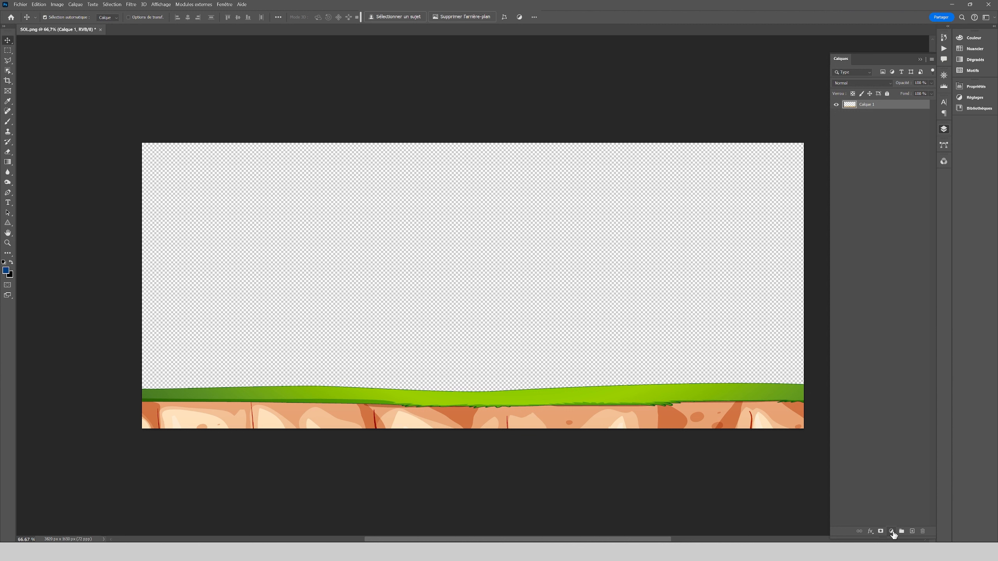
- In Photoshop, add a Photo Filter adjustment layer to SOL.png using Deep Blue at 100% density
{"action": "left_click", "coordinate": [892, 532]}
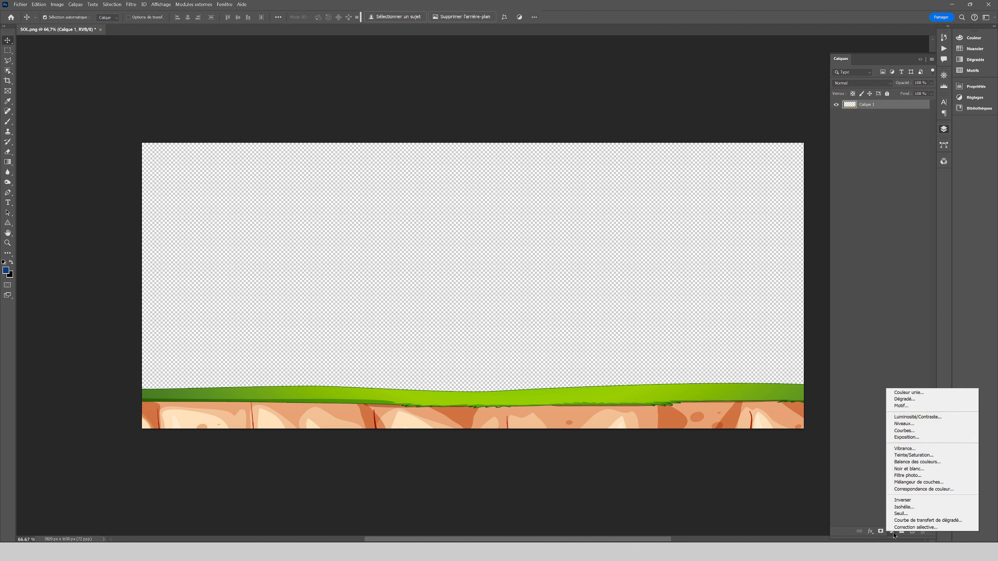
{"action": "left_click", "coordinate": [910, 475]}
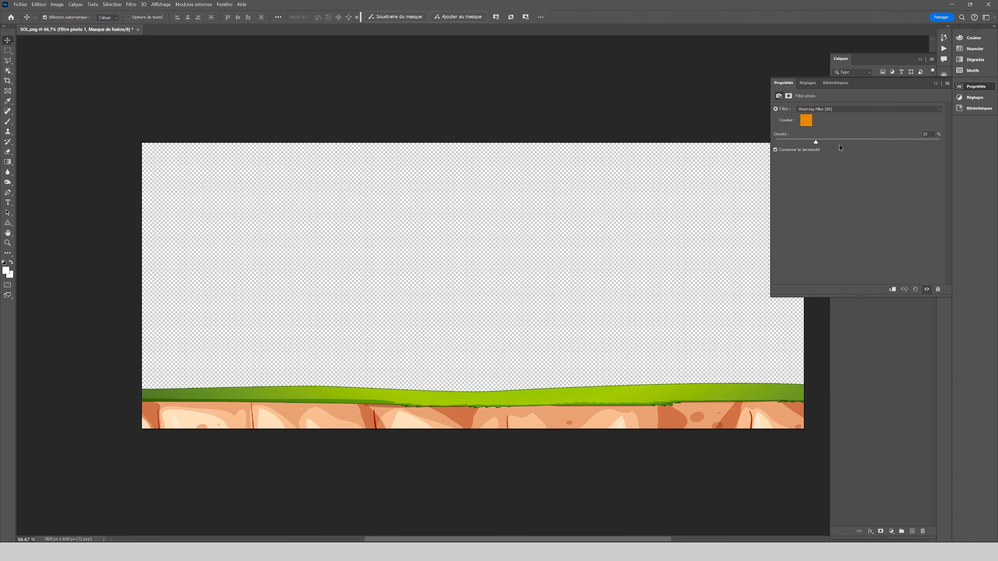
{"action": "left_click", "coordinate": [828, 109]}
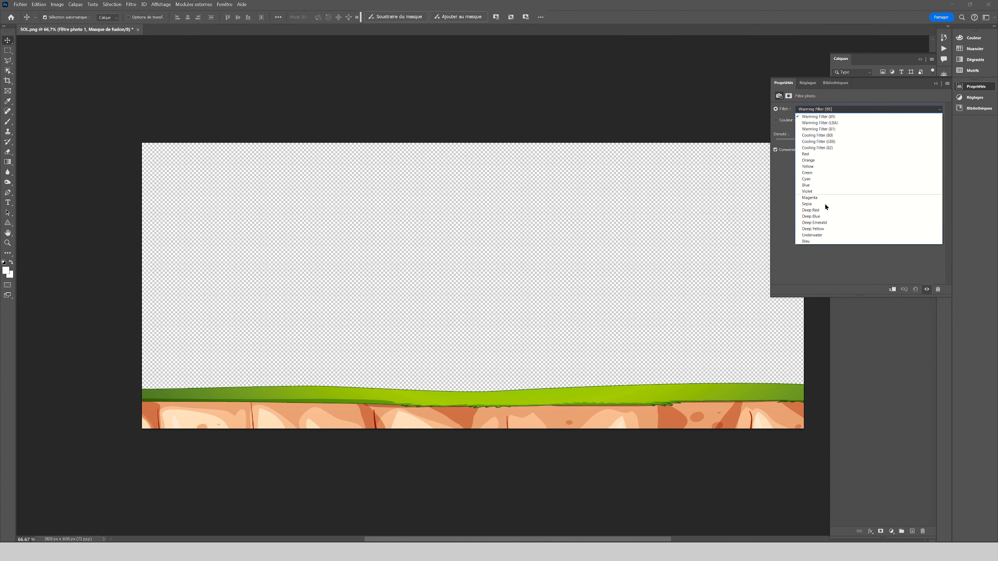
{"action": "left_click", "coordinate": [821, 216]}
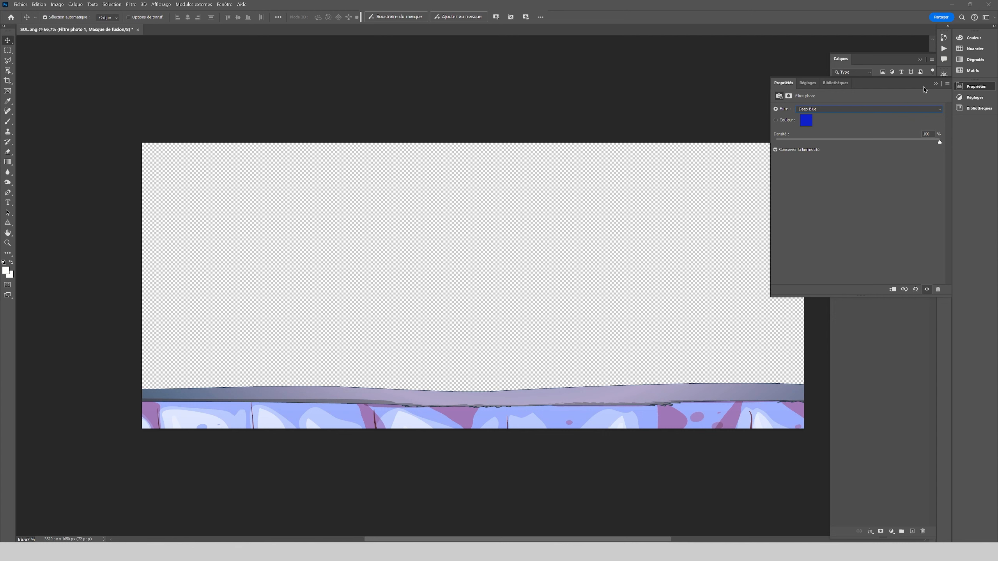
{"action": "left_click", "coordinate": [936, 84]}
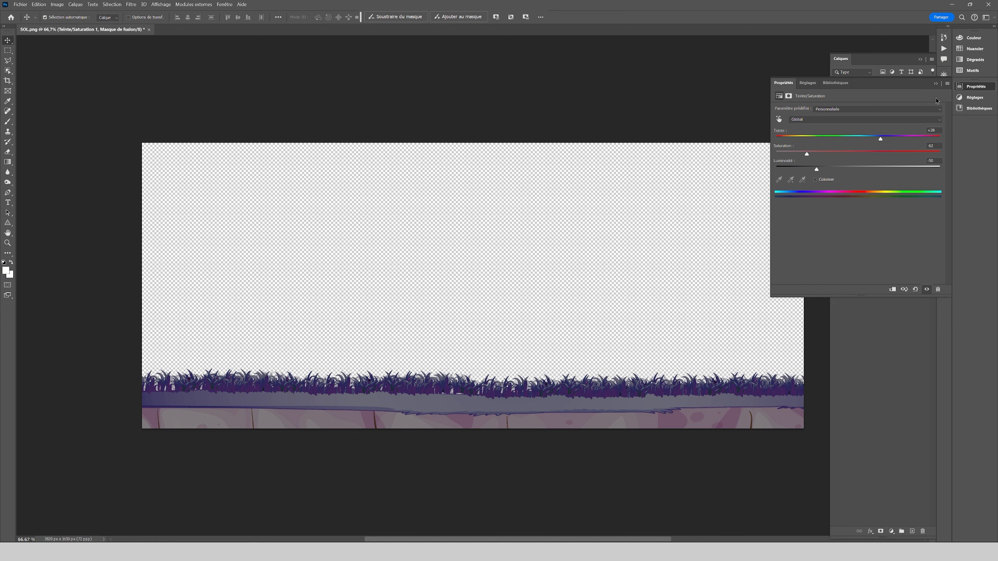
- Close the Hue/Saturation settings and export the recoloured ground image for the web as SOL-Modif.png
{"action": "left_click", "coordinate": [935, 84]}
{"action": "left_click", "coordinate": [20, 4]}
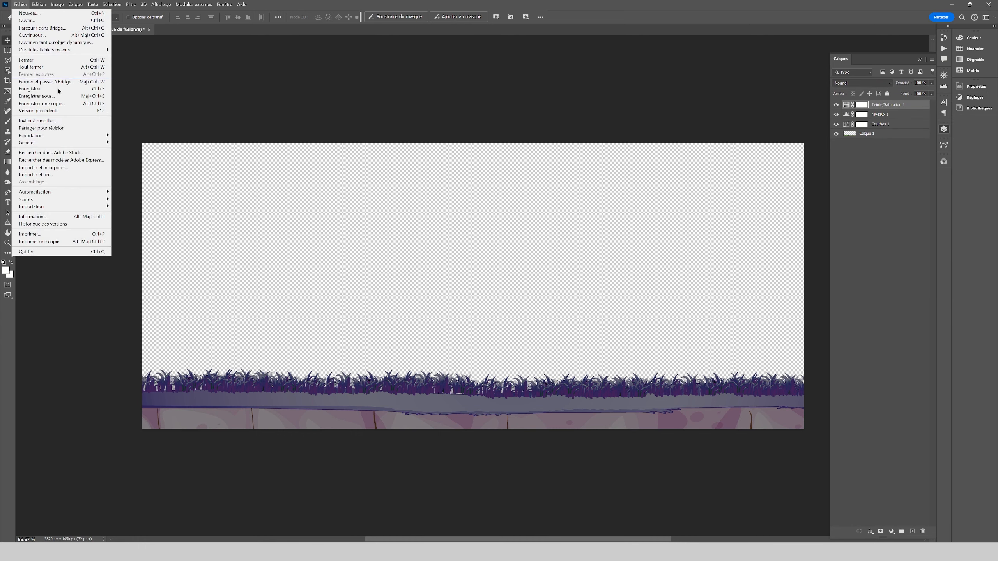
{"action": "mouse_move", "coordinate": [59, 138]}
{"action": "left_click", "coordinate": [179, 162]}
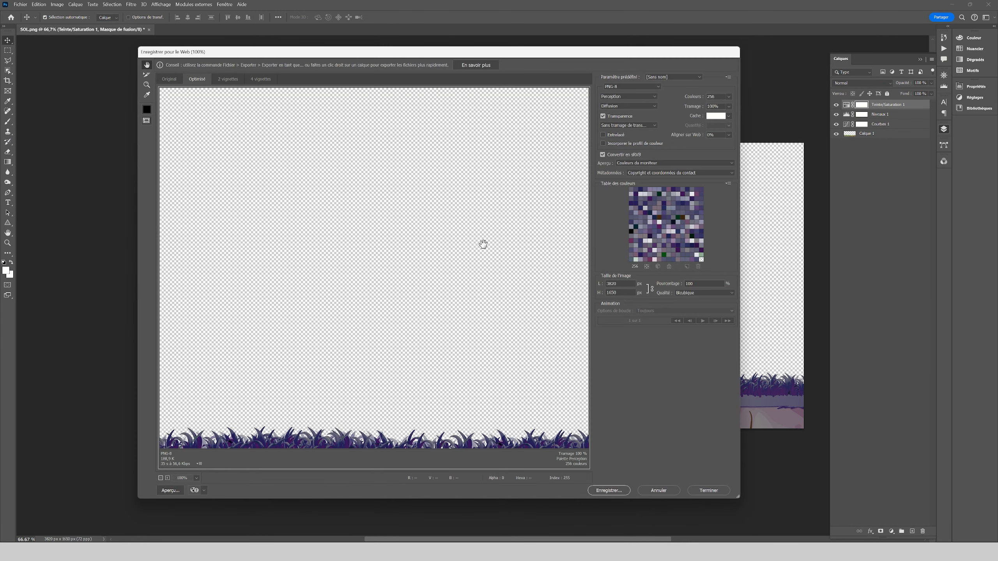
{"action": "left_click", "coordinate": [624, 86]}
{"action": "left_click", "coordinate": [623, 111]}
{"action": "left_click_drag", "start_coordinate": [434, 333], "coordinate": [453, 290]}
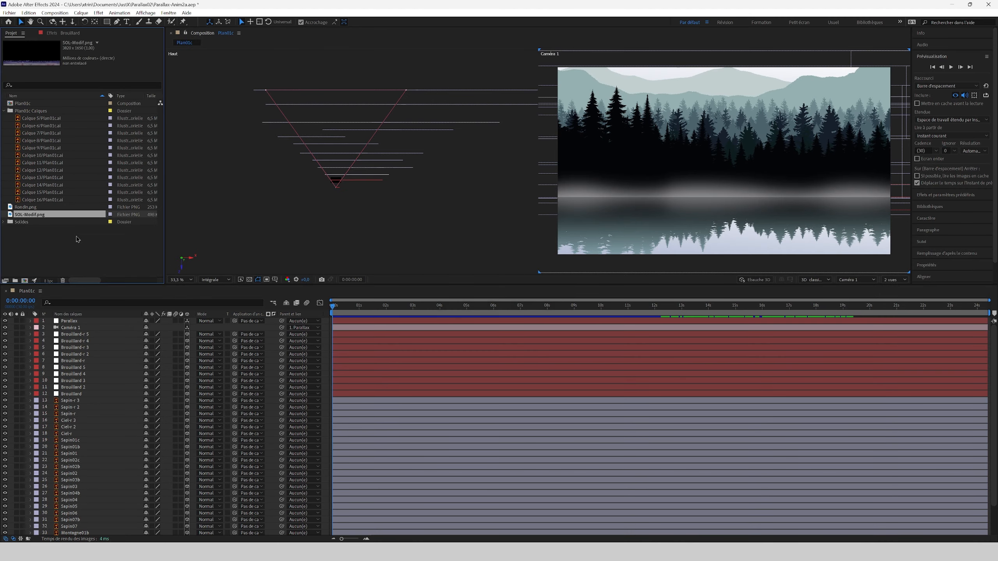
- In After Effects, add SOL-Modif.png to the Plan01c timeline just below Caméra 1 and make it a 3D layer
{"action": "left_click_drag", "start_coordinate": [35, 218], "coordinate": [78, 313]}
{"action": "mouse_move", "coordinate": [125, 338]}
{"action": "left_mouse_down"}
{"action": "mouse_move", "coordinate": [111, 334]}
{"action": "mouse_move", "coordinate": [106, 373]}
{"action": "mouse_move", "coordinate": [120, 335]}
{"action": "left_mouse_up"}
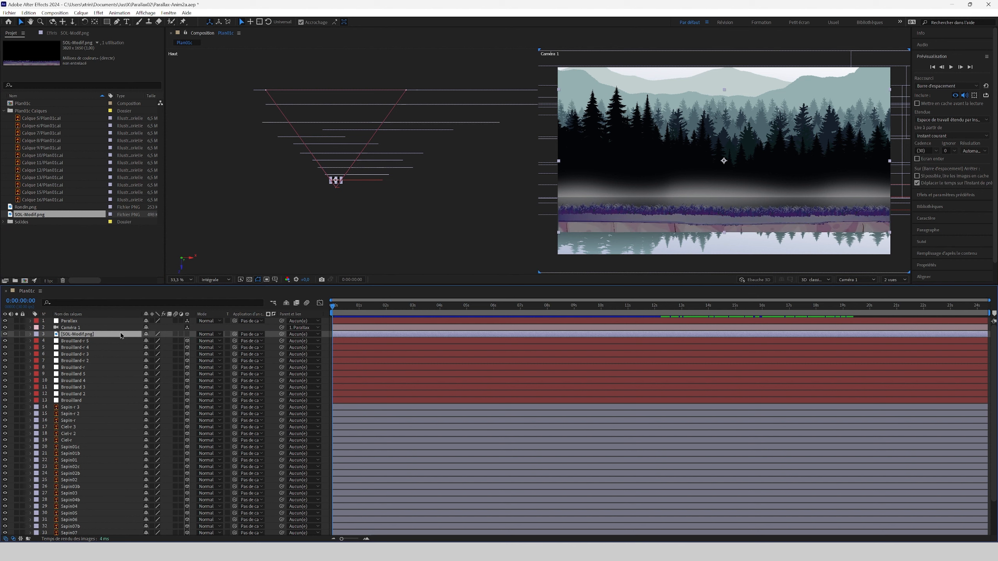
{"action": "left_click", "coordinate": [188, 337]}
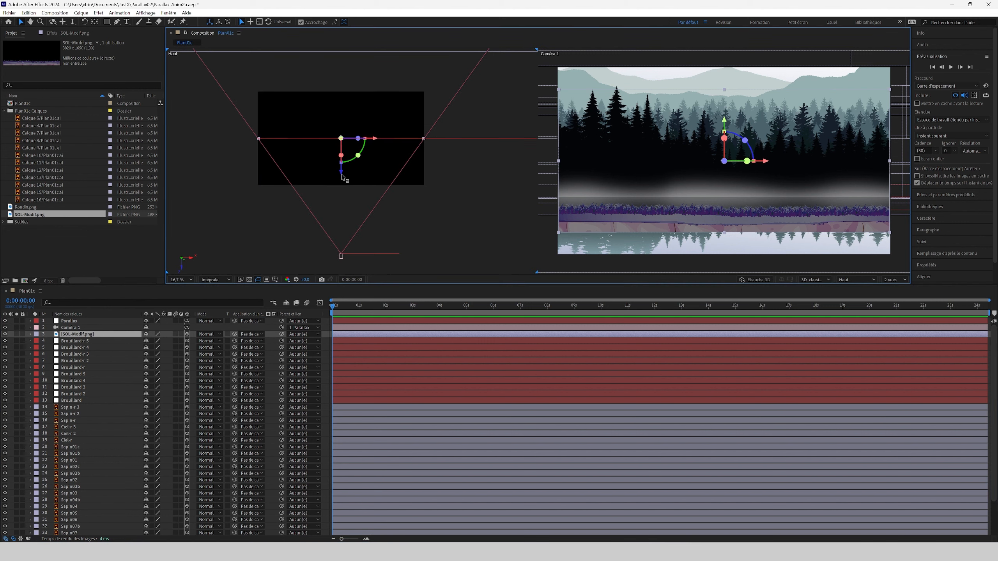
- Pull the SOL-Modif.png layer toward the camera to about Z -744 and expand its layer properties
{"action": "left_click_drag", "start_coordinate": [342, 179], "coordinate": [341, 207]}
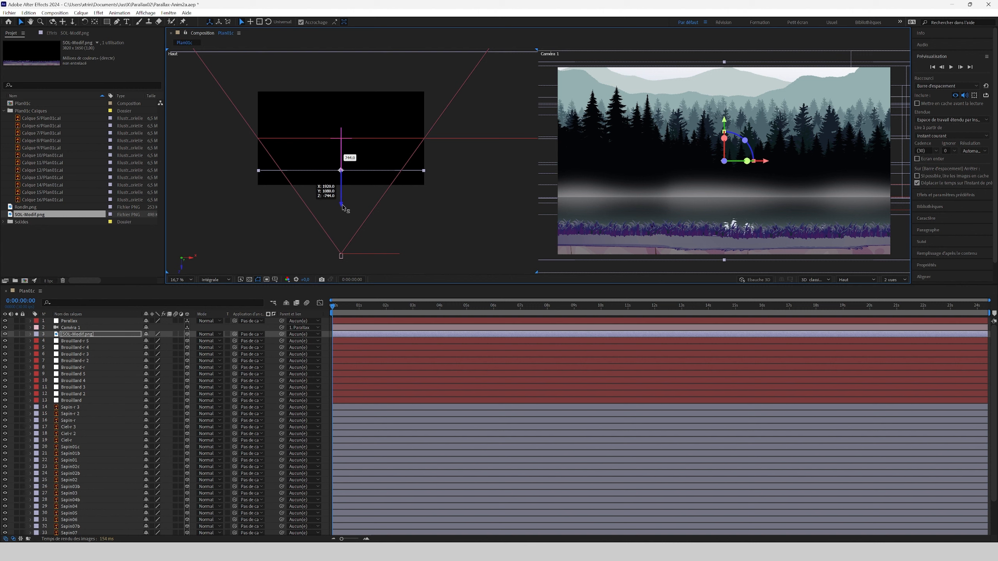
{"action": "left_click_drag", "start_coordinate": [343, 205], "coordinate": [343, 206]}
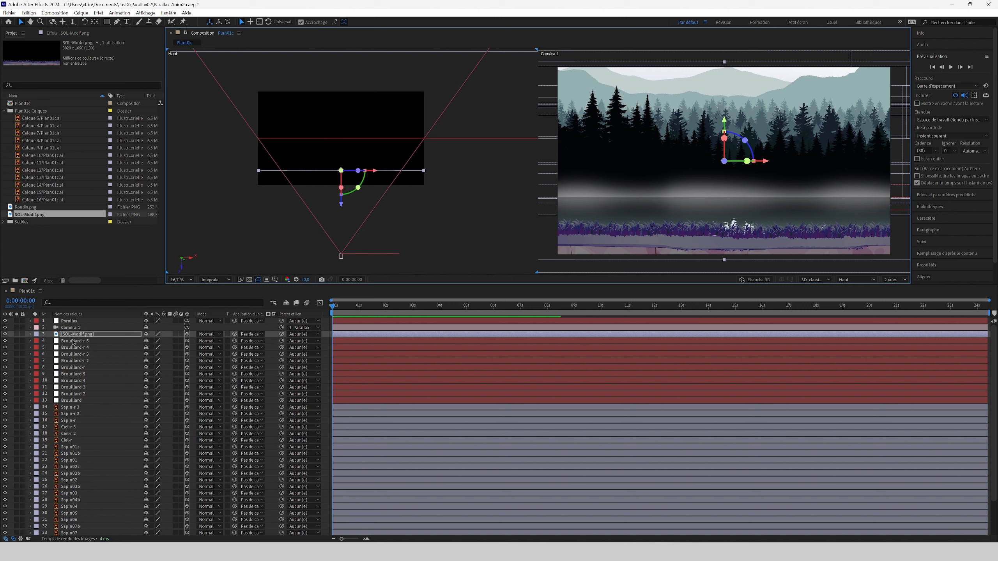
{"action": "left_click", "coordinate": [30, 334]}
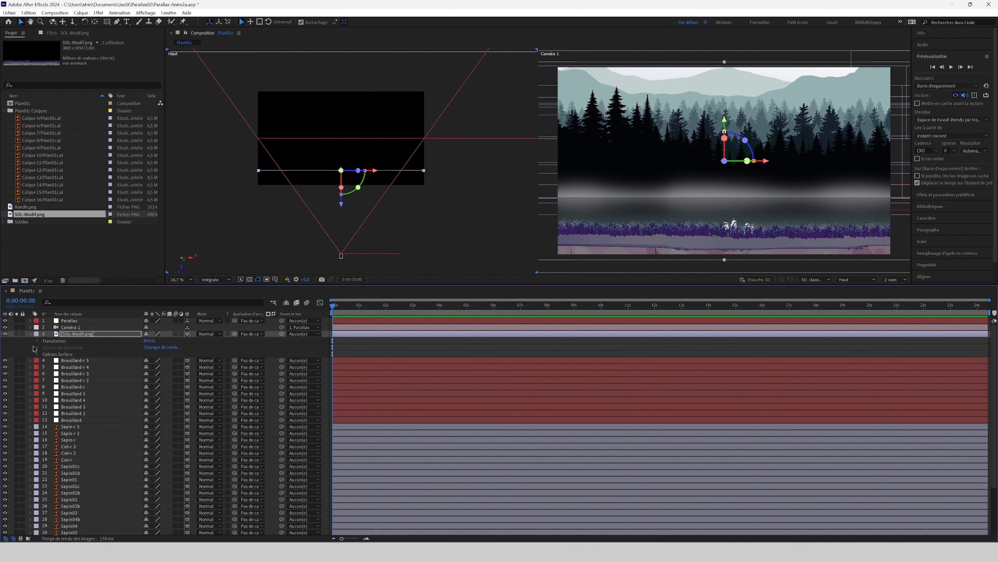
- Scale the SOL-Modif.png layer to 71%, move it toward the camera to about Z -930, and lower it to the frame's bottom edge
{"action": "left_click", "coordinate": [37, 341]}
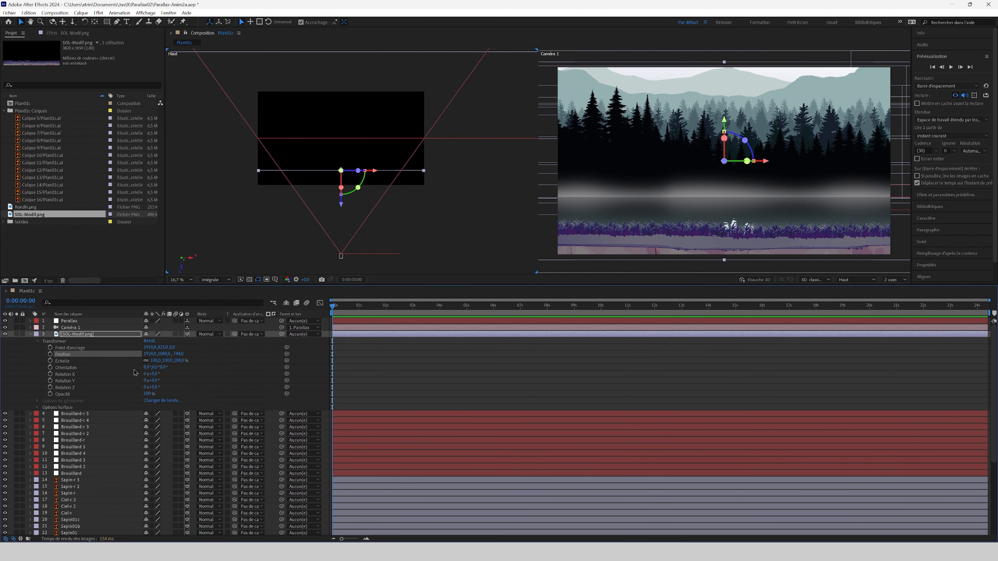
{"action": "left_click_drag", "start_coordinate": [157, 364], "coordinate": [146, 361]}
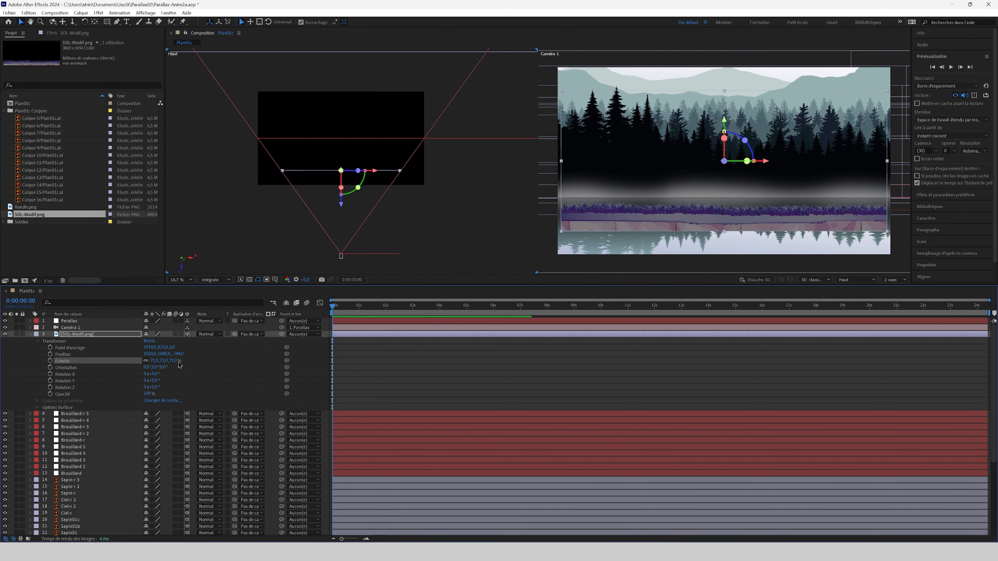
{"action": "left_click_drag", "start_coordinate": [341, 207], "coordinate": [342, 216]}
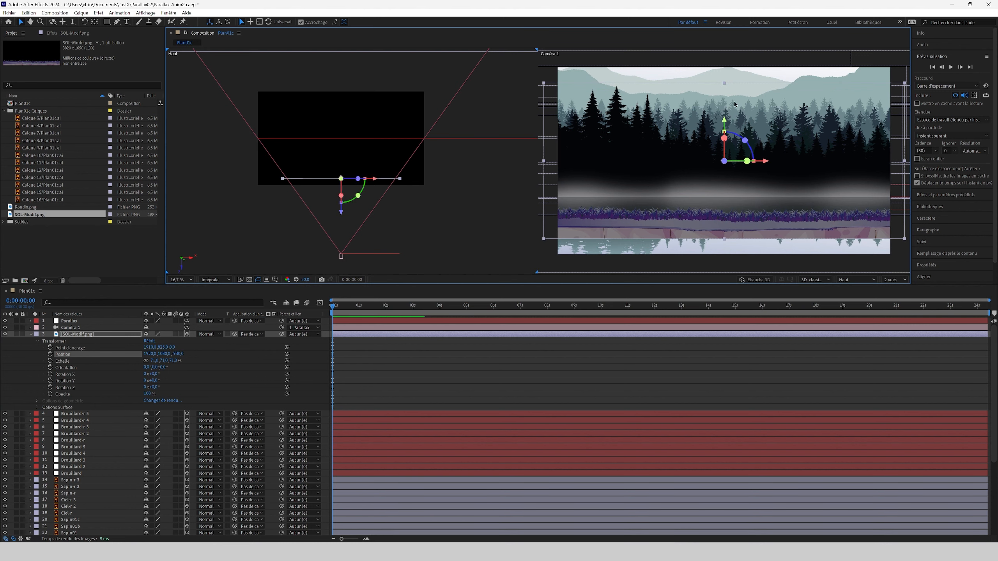
{"action": "mouse_move", "coordinate": [724, 114]}
{"action": "left_mouse_down"}
{"action": "mouse_move", "coordinate": [722, 140]}
{"action": "mouse_move", "coordinate": [721, 130]}
{"action": "left_mouse_up"}
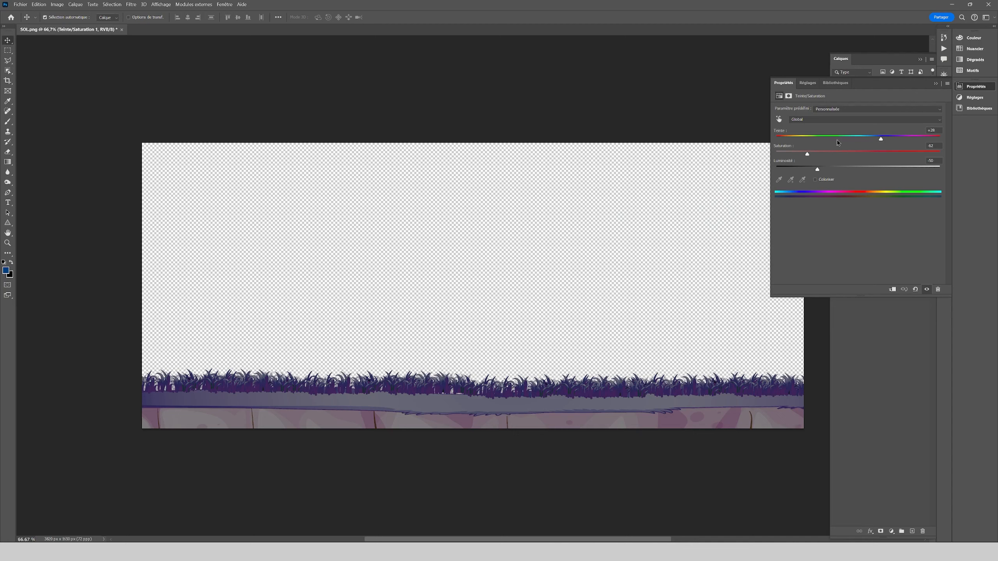
- In Photoshop, set the ground's Hue/Saturation to hue -26, saturation -50 and lightness -70, and re-export the image
{"action": "left_click", "coordinate": [794, 173]}
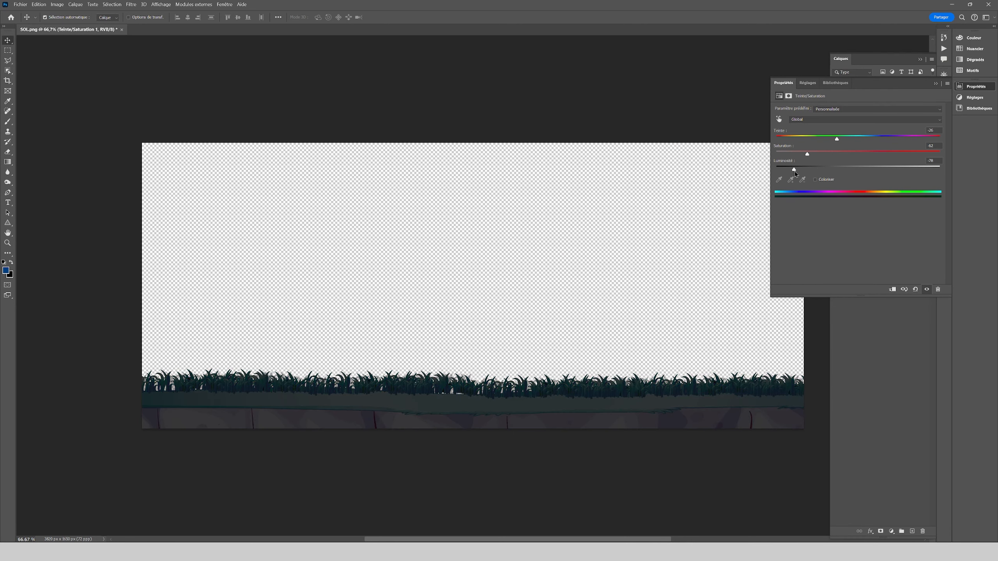
{"action": "left_click_drag", "start_coordinate": [796, 175], "coordinate": [803, 174]}
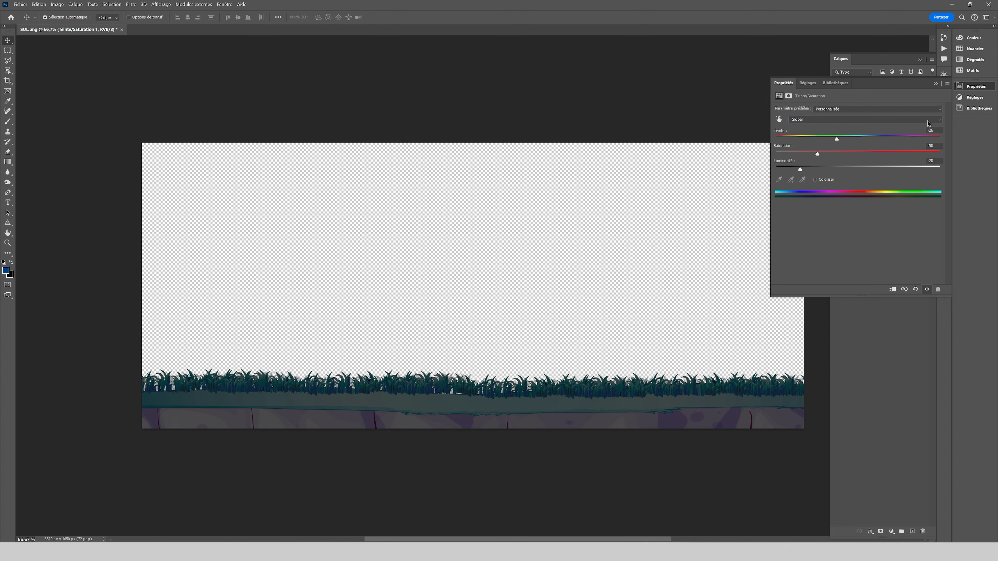
{"action": "left_click", "coordinate": [608, 243]}
{"action": "left_click", "coordinate": [20, 4]}
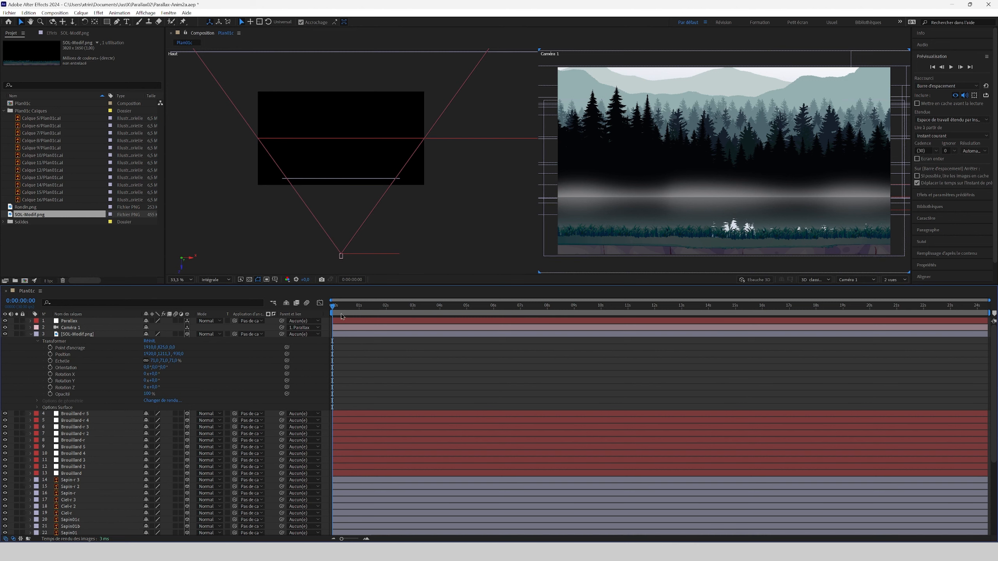
- In After Effects, preview the Plan01c composition with the updated ground image
{"action": "key", "text": "space"}
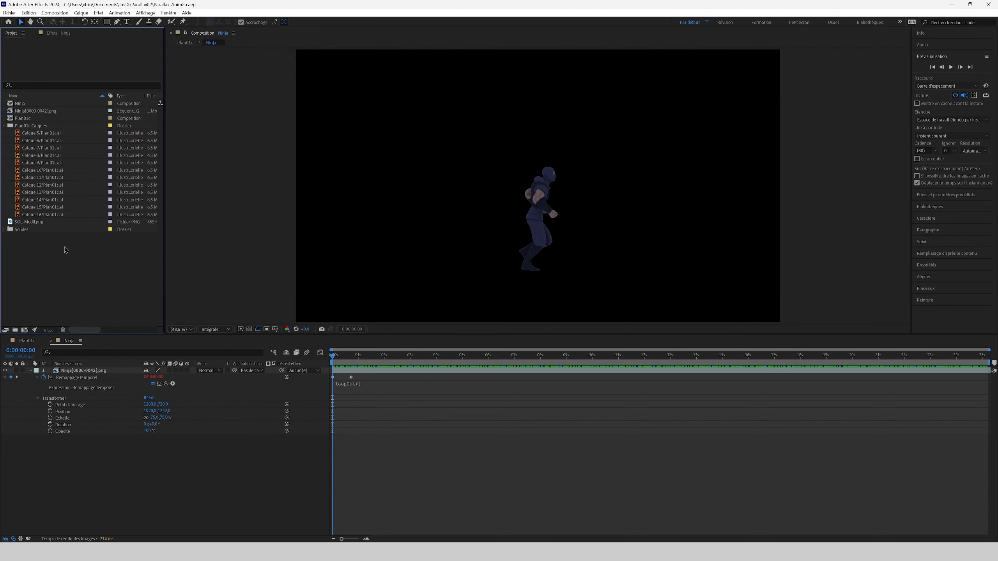
- Import the Rendu-Ninja-Kick images starting at NinjaK0000 as a PNG sequence
{"action": "right_click", "coordinate": [65, 250]}
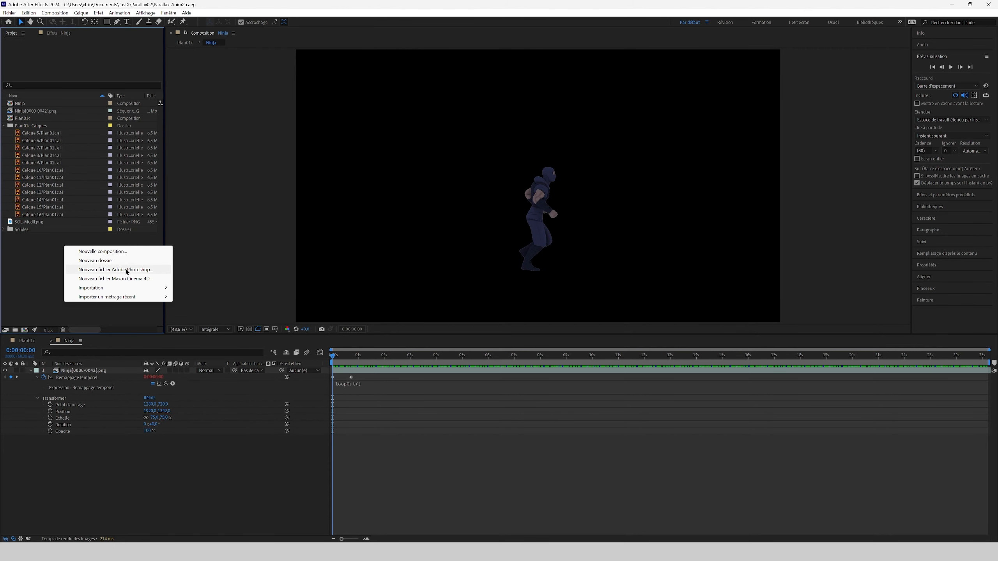
{"action": "mouse_move", "coordinate": [125, 291]}
{"action": "left_click", "coordinate": [199, 289]}
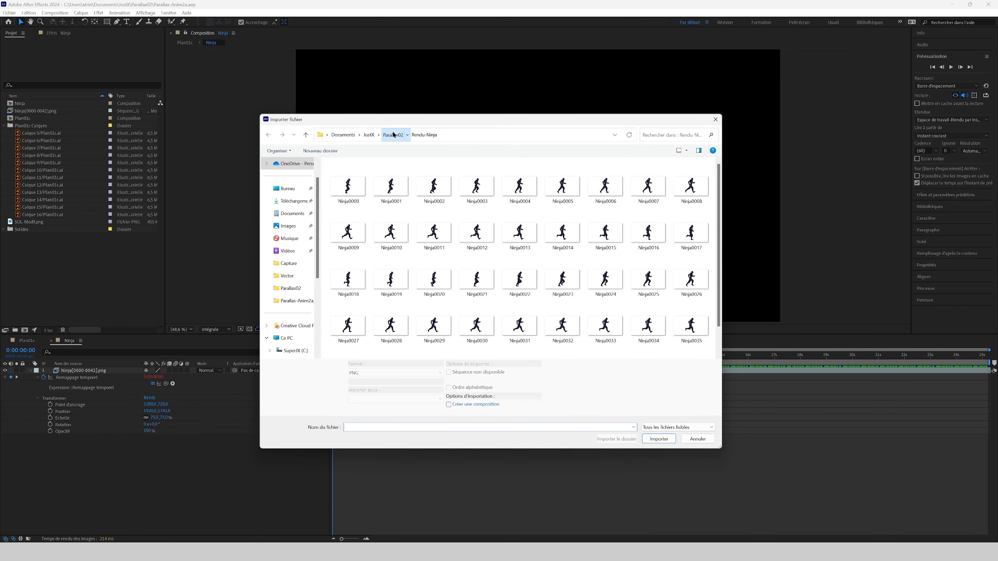
{"action": "left_click", "coordinate": [393, 132]}
{"action": "double_click", "coordinate": [371, 263]}
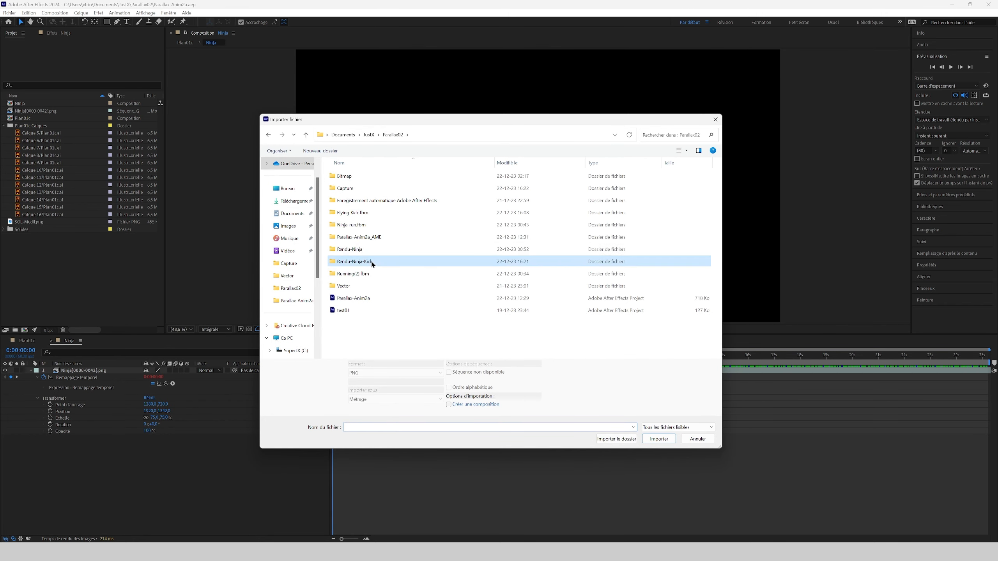
{"action": "left_click", "coordinate": [344, 187]}
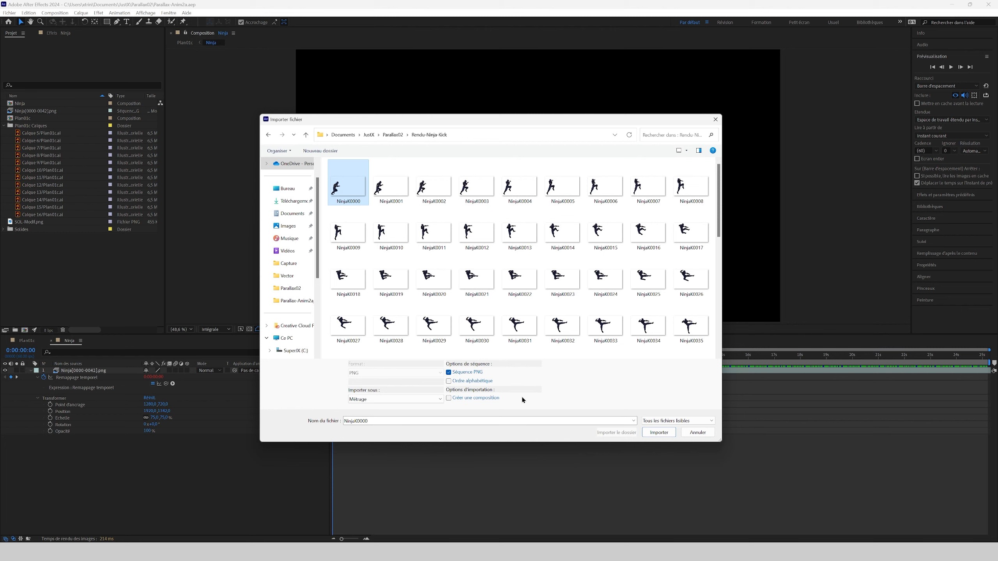
{"action": "left_click", "coordinate": [659, 432]}
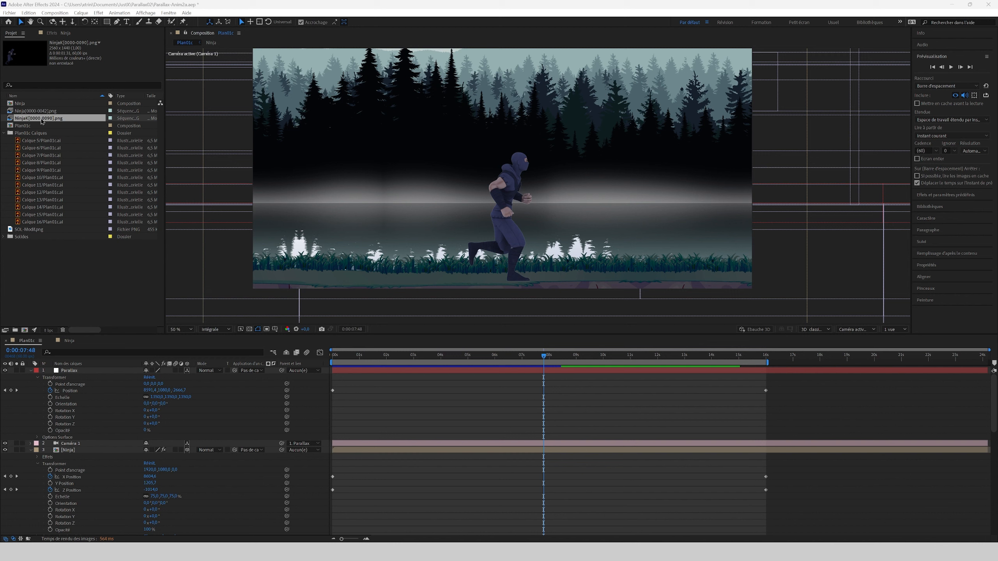
- Add the NinjaK sequence to Plan01c just above Ninja, starting at about 0:00:07:36, as a 3D layer shifted along X into the camera's frame
{"action": "left_click_drag", "start_coordinate": [42, 121], "coordinate": [540, 450]}
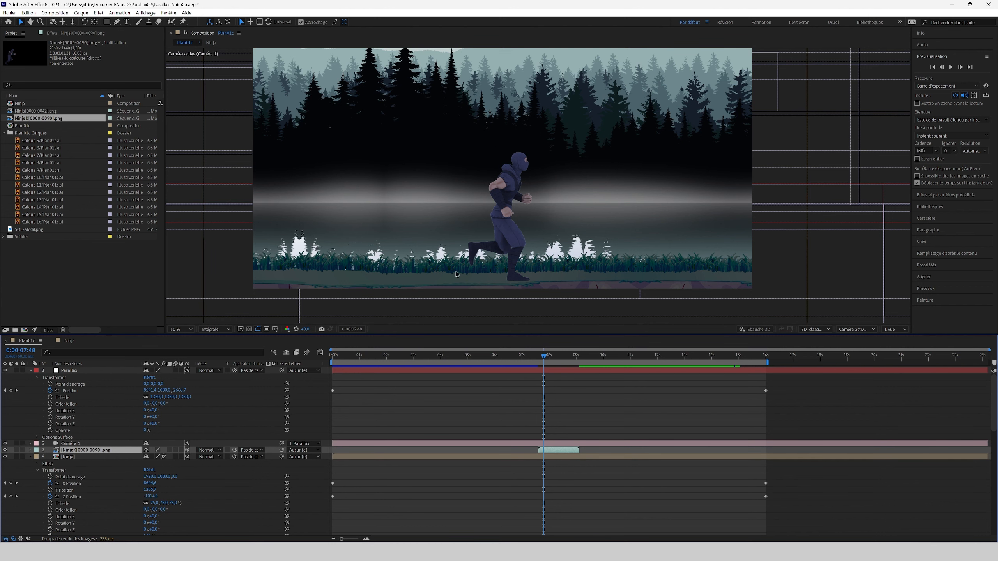
{"action": "scroll", "coordinate": [449, 225], "scroll_direction": "down", "scroll_amount": 1}
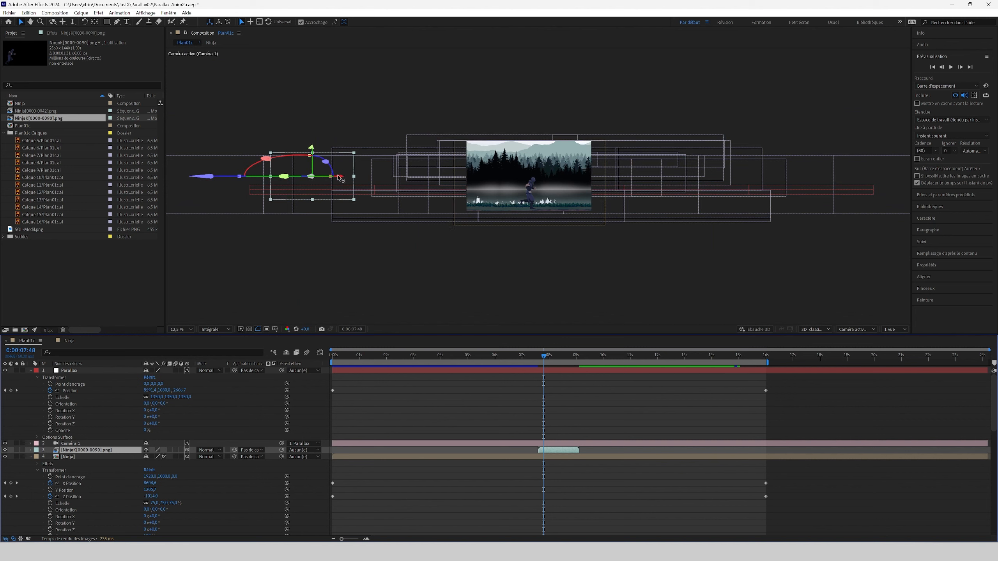
{"action": "left_click_drag", "start_coordinate": [340, 177], "coordinate": [568, 203]}
{"action": "scroll", "coordinate": [537, 187], "scroll_direction": "up", "scroll_amount": 1}
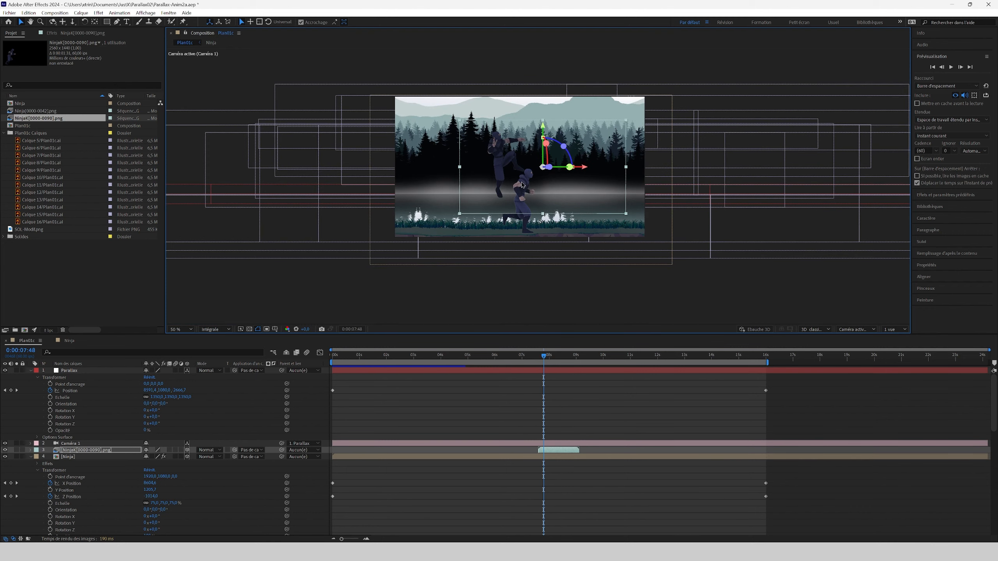
{"action": "scroll", "coordinate": [522, 185], "scroll_direction": "up", "scroll_amount": 1}
{"action": "left_click_drag", "start_coordinate": [484, 169], "coordinate": [490, 195]}
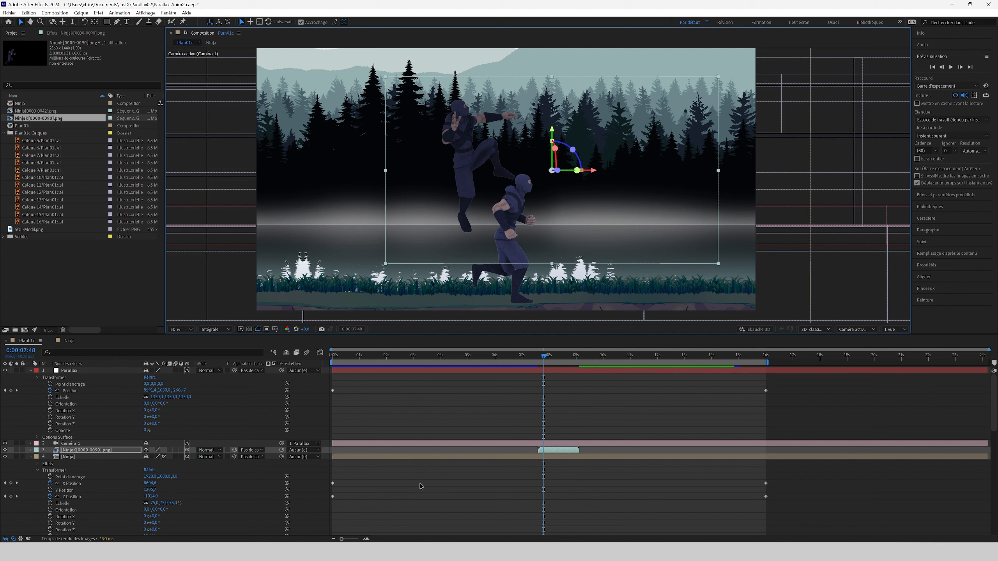
- Go to 0:00:07:36 and change the Haut view to Gauche, zoomed in to compare the depths of the two ninja layers
{"action": "left_click_drag", "start_coordinate": [546, 360], "coordinate": [541, 361]}
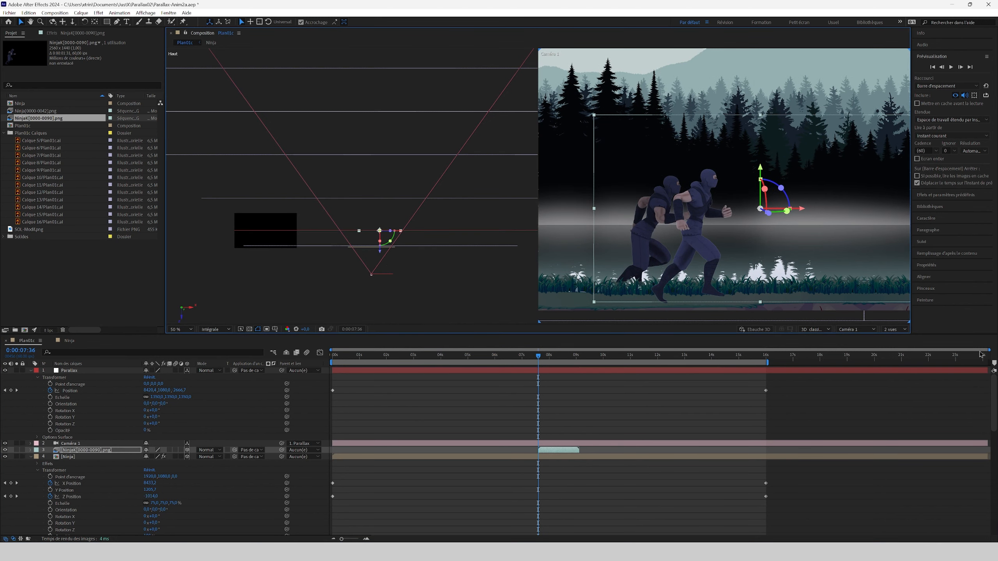
{"action": "left_click", "coordinate": [467, 296]}
{"action": "left_click", "coordinate": [856, 329]}
{"action": "left_click", "coordinate": [861, 380]}
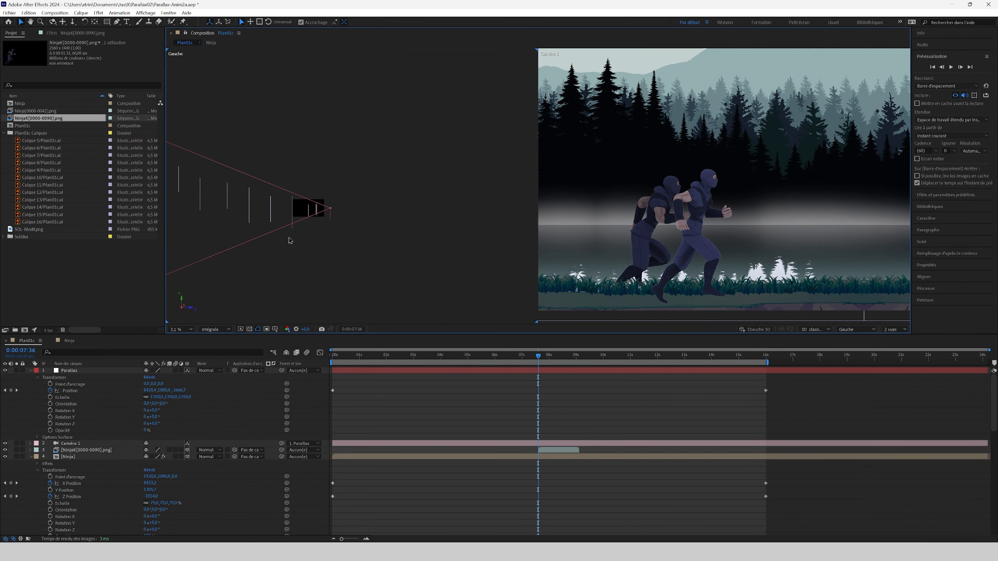
{"action": "scroll", "coordinate": [345, 194], "scroll_direction": "up", "scroll_amount": 3}
{"action": "left_click_drag", "start_coordinate": [347, 194], "coordinate": [565, 115]}
{"action": "key", "text": "v"}
{"action": "left_click", "coordinate": [705, 207]}
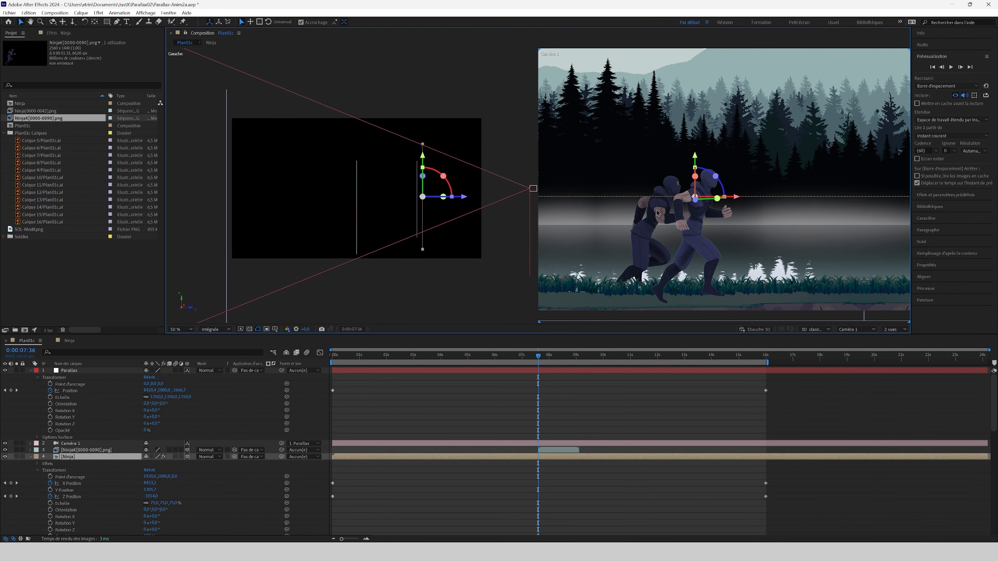
- Move the NinjaK layer toward the camera to the Ninja layer's depth, raise it, and shift it sideways to overlap the running ninja
{"action": "left_click", "coordinate": [81, 452]}
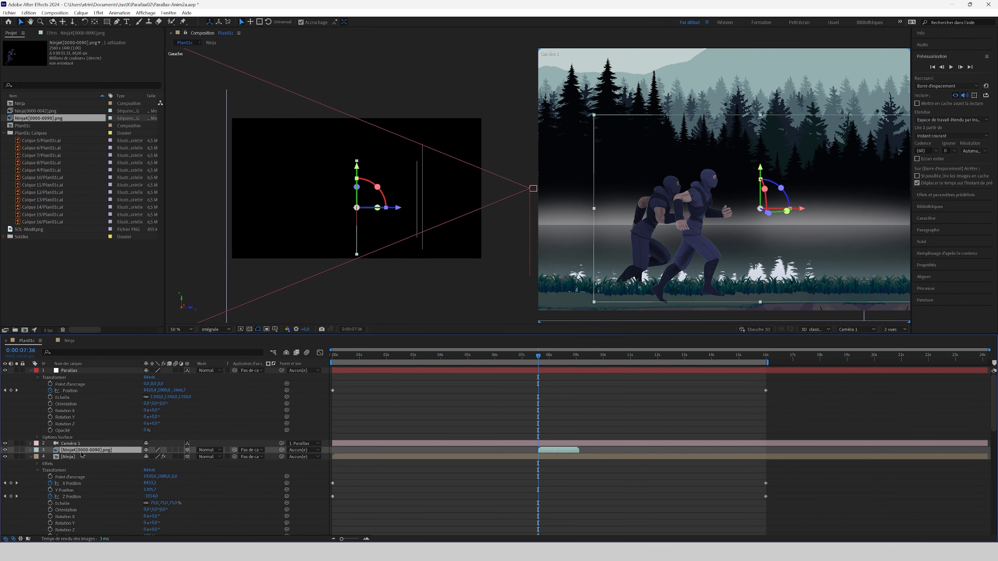
{"action": "left_click_drag", "start_coordinate": [396, 211], "coordinate": [459, 210]}
{"action": "left_click_drag", "start_coordinate": [426, 174], "coordinate": [426, 152]}
{"action": "left_click_drag", "start_coordinate": [857, 184], "coordinate": [905, 173]}
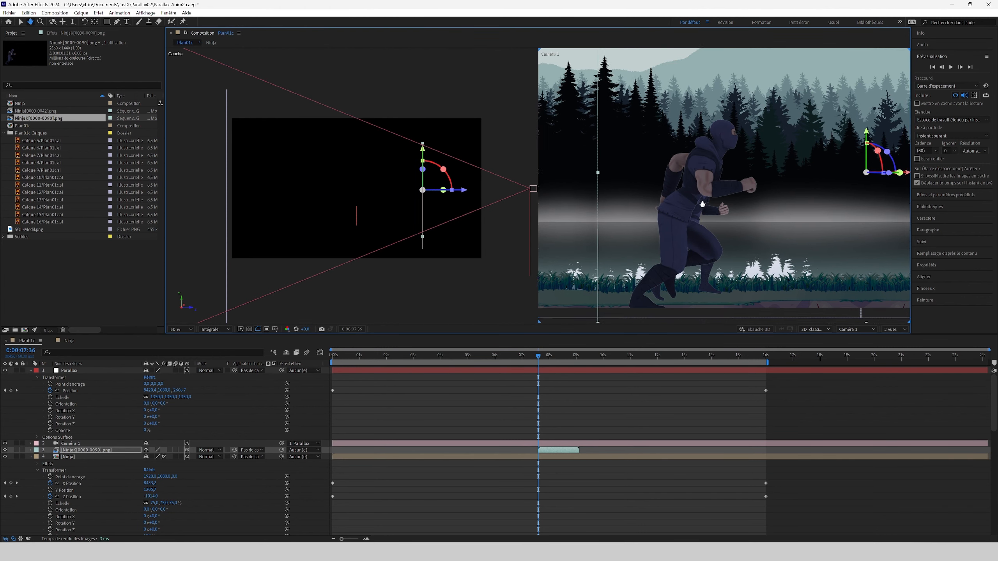
- Return to a single active-camera view, enlarge the composition viewer, and expand the NinjaK layer's transform properties
{"action": "left_click", "coordinate": [890, 330]}
{"action": "left_click", "coordinate": [890, 323]}
{"action": "left_click_drag", "start_coordinate": [402, 334], "coordinate": [402, 392]}
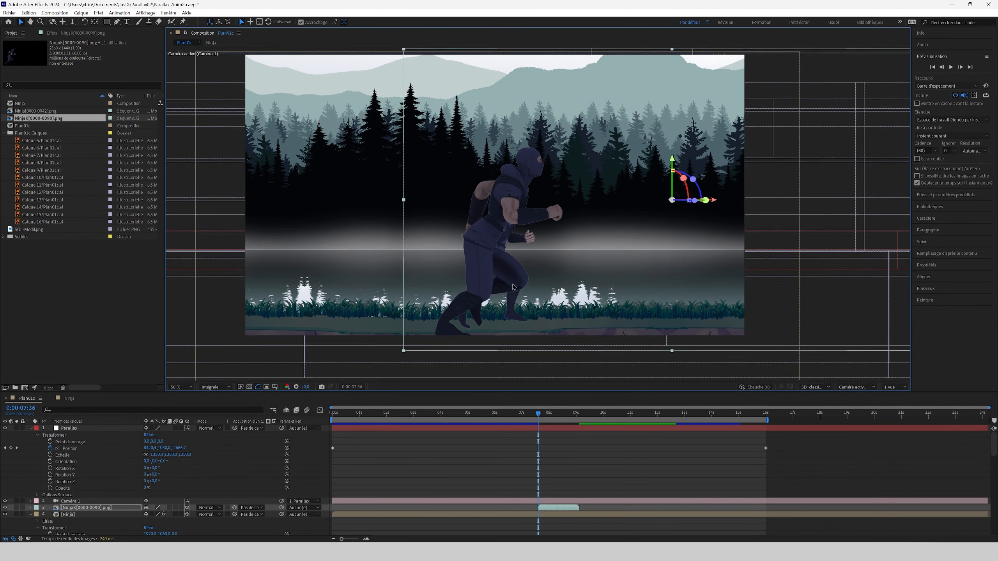
{"action": "left_click", "coordinate": [31, 468]}
{"action": "left_click", "coordinate": [37, 475]}
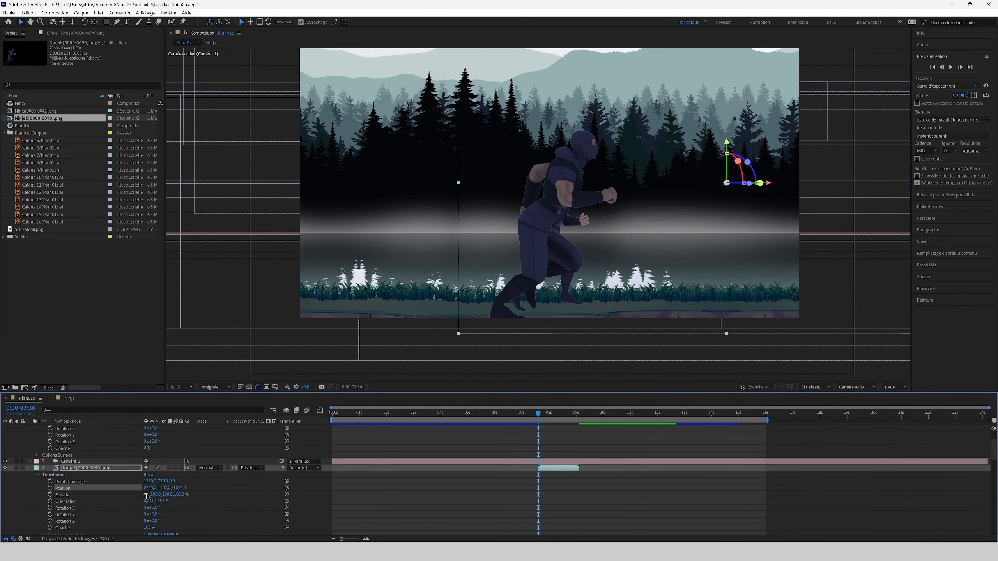
- Scale the NinjaK layer to 75% and reposition it lower and slightly back along X beside the running ninja
{"action": "left_click_drag", "start_coordinate": [153, 495], "coordinate": [145, 494]}
{"action": "left_click_drag", "start_coordinate": [729, 142], "coordinate": [721, 169]}
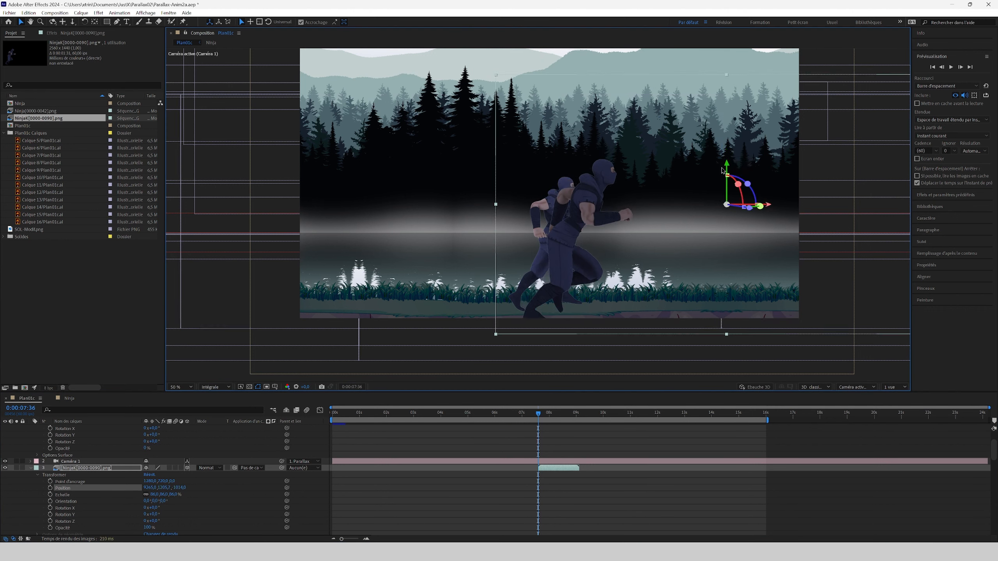
{"action": "left_click", "coordinate": [154, 494]}
{"action": "type", "text": "7"}
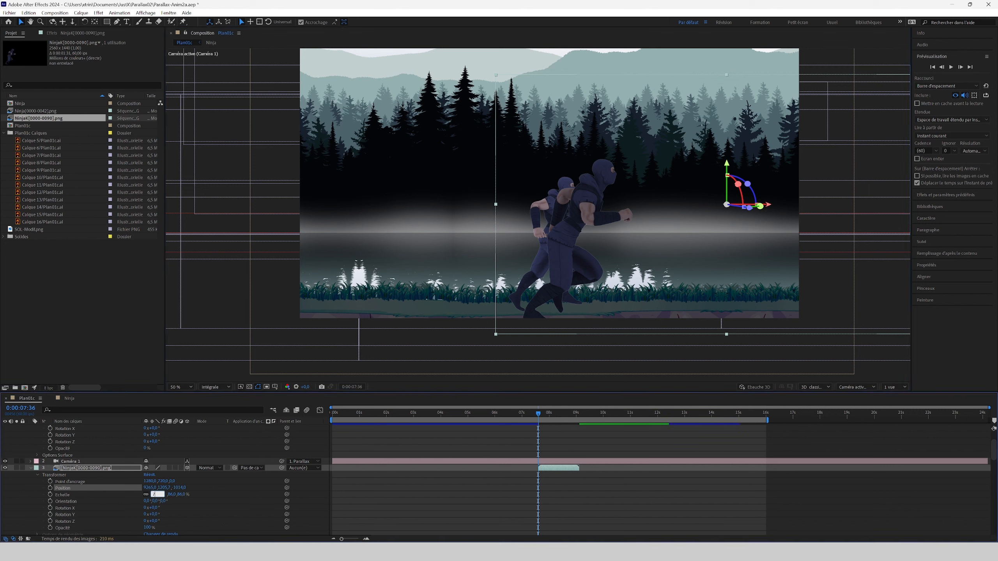
{"action": "type", "text": "5"}
{"action": "key", "text": "Return"}
{"action": "left_click_drag", "start_coordinate": [771, 208], "coordinate": [765, 208]}
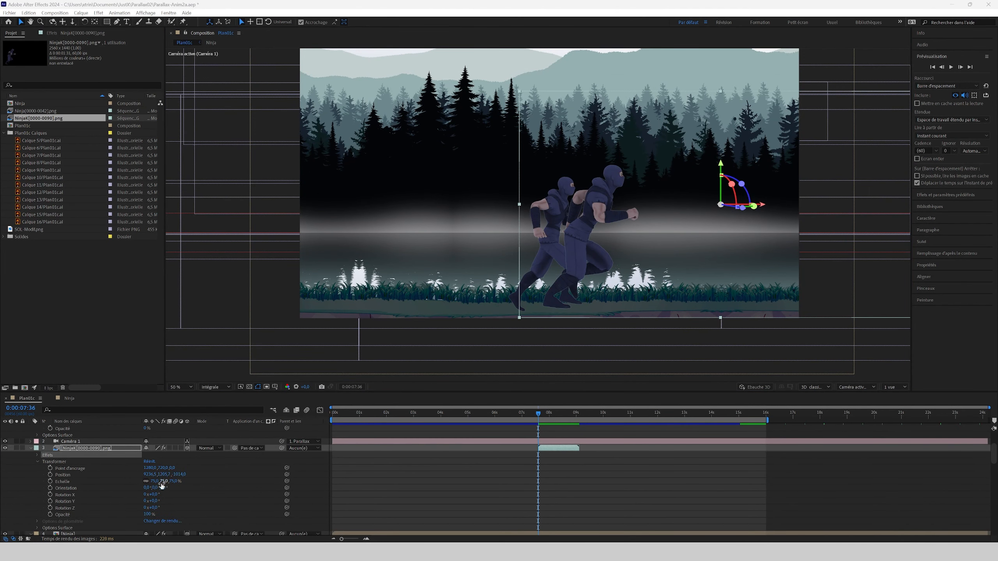
- Reduce the NinjaK layer's scale to 65% to match the running ninja's size
{"action": "left_click", "coordinate": [153, 481]}
{"action": "key", "text": "Down"}
{"action": "key", "text": "Down"}
{"action": "key", "text": "Down"}
{"action": "key", "text": "Down"}
{"action": "key", "text": "Down"}
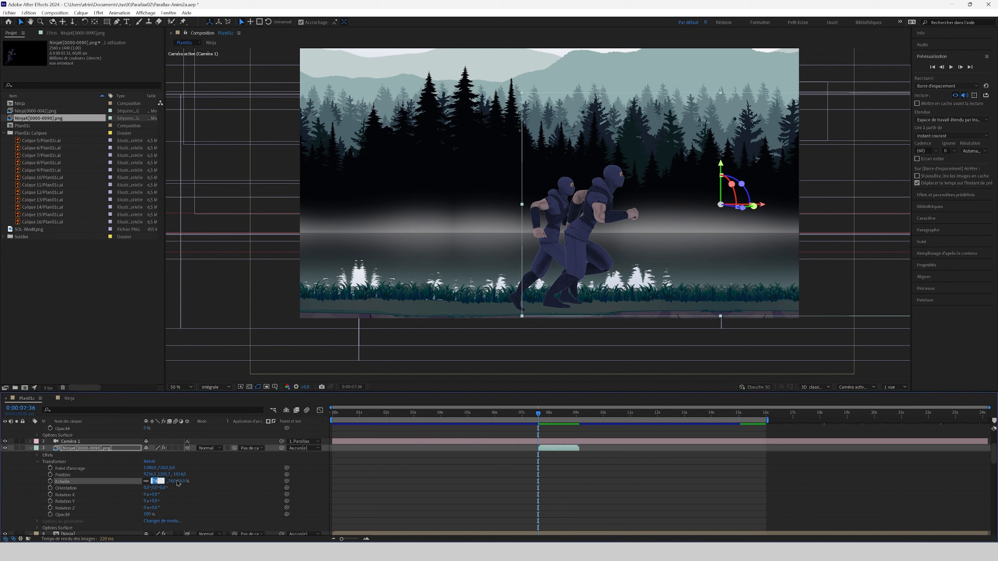
{"action": "key", "text": "Down"}
{"action": "key", "text": "Down"}
{"action": "key", "text": "Down"}
{"action": "key", "text": "Down"}
{"action": "key", "text": "Down"}
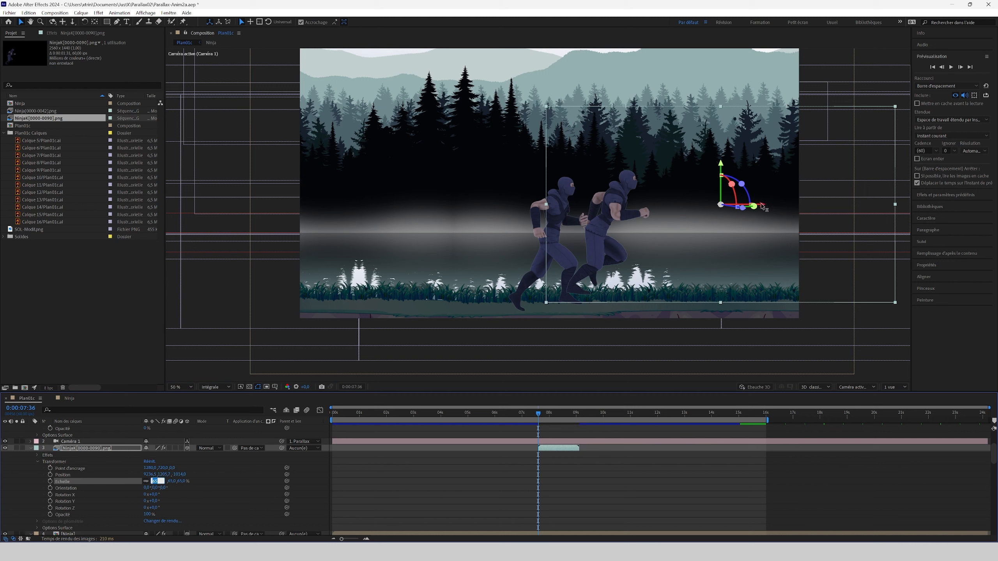
- Move the NinjaK layer back along X and slightly down so the kicking ninja lines up with the running ninja
{"action": "left_click_drag", "start_coordinate": [761, 207], "coordinate": [707, 228]}
{"action": "scroll", "coordinate": [558, 263], "scroll_direction": "up", "scroll_amount": 1}
{"action": "left_click_drag", "start_coordinate": [551, 235], "coordinate": [543, 176]}
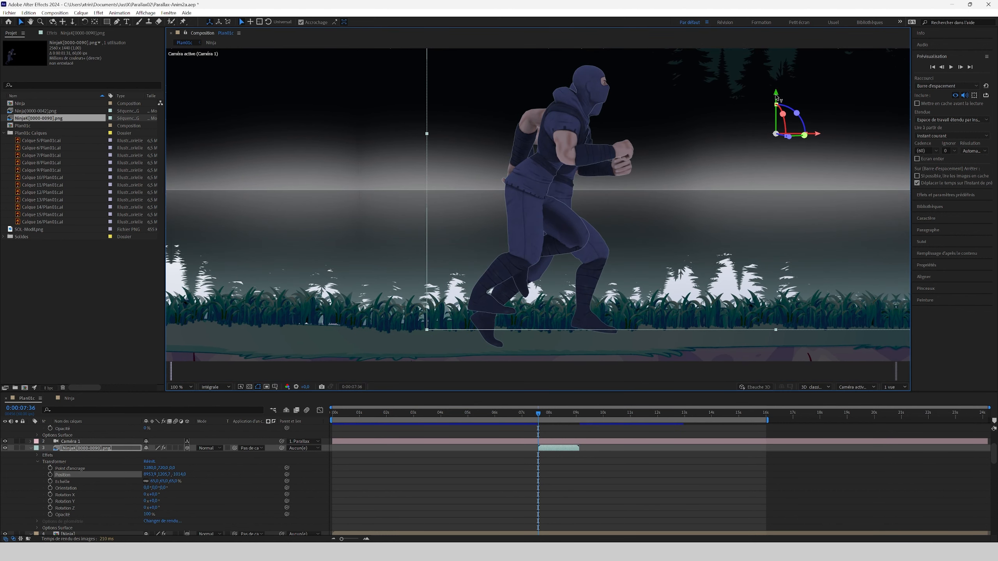
{"action": "left_click_drag", "start_coordinate": [776, 98], "coordinate": [776, 104]}
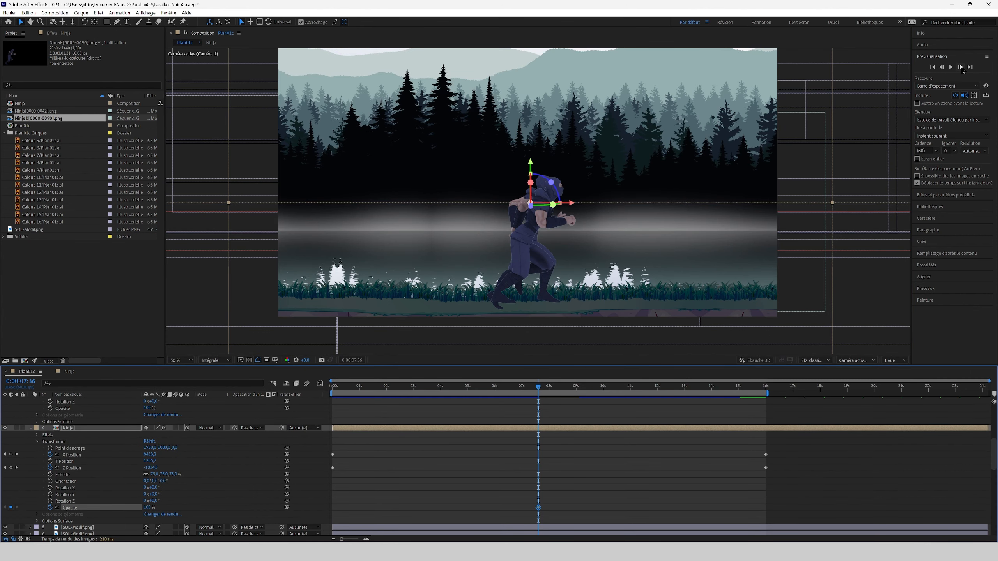
- Advance three frames to 0:00:07:39 and keyframe the Ninja layer's opacity at 0%
{"action": "left_click", "coordinate": [960, 67]}
{"action": "left_click", "coordinate": [960, 67]}
{"action": "left_click", "coordinate": [960, 67]}
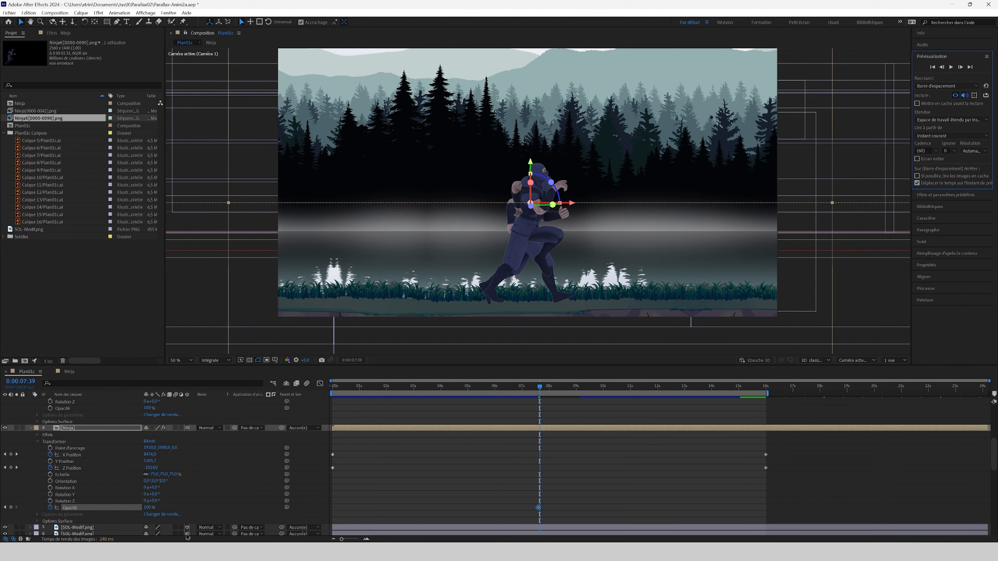
{"action": "left_click", "coordinate": [268, 519]}
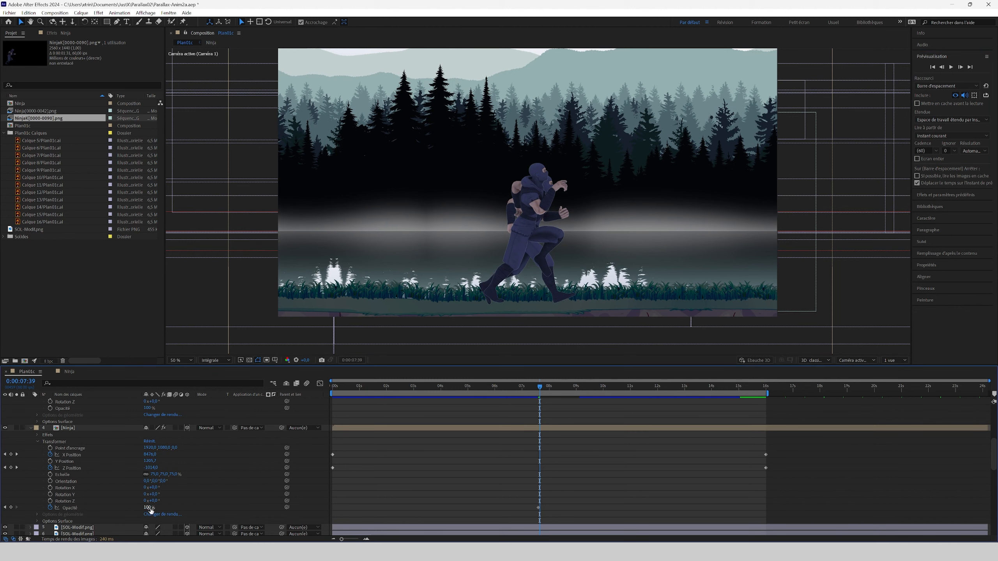
{"action": "left_click_drag", "start_coordinate": [150, 508], "coordinate": [113, 519]}
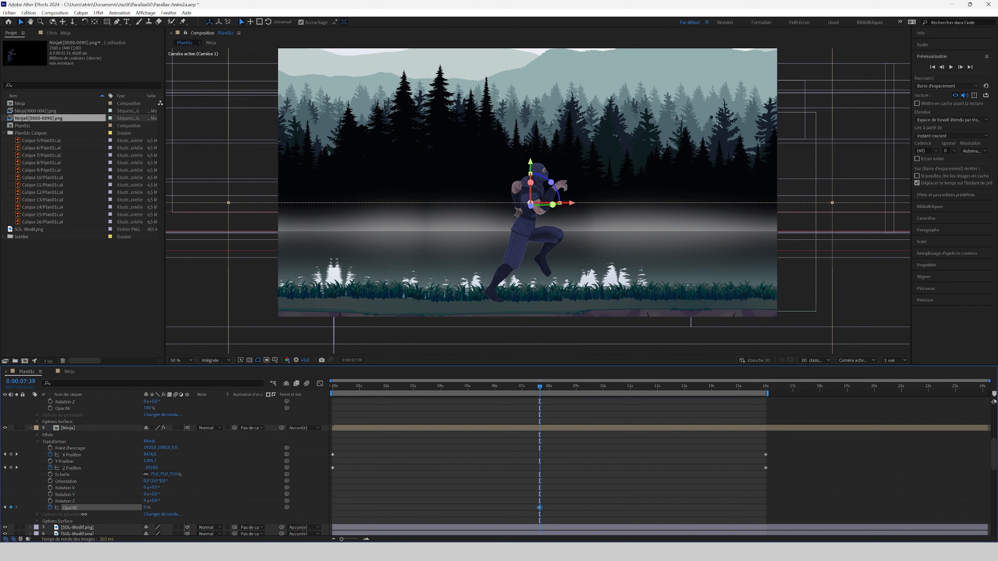
{"action": "left_click_drag", "start_coordinate": [446, 534], "coordinate": [447, 534]}
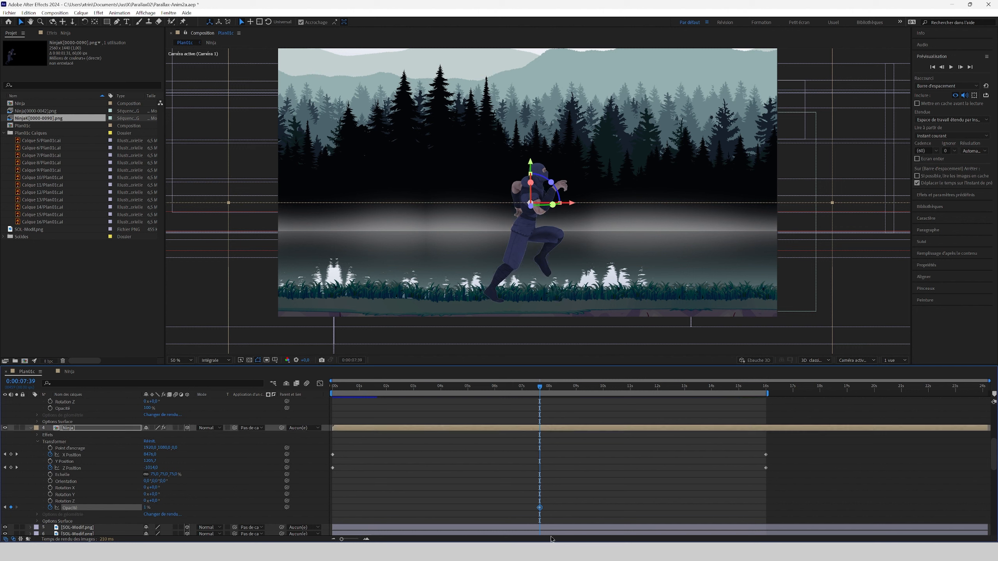
- Keyframe the NinjaK layer's opacity at 0% at 0:00:07:36, aligned with the Ninja layer's first opacity keyframe
{"action": "left_click", "coordinate": [366, 540]}
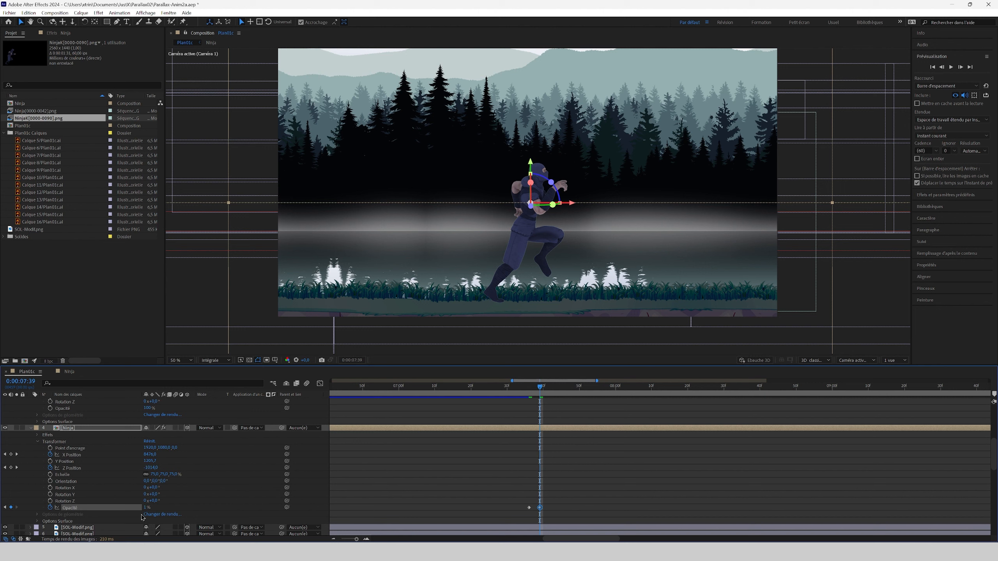
{"action": "left_click", "coordinate": [445, 515]}
{"action": "left_click_drag", "start_coordinate": [540, 390], "coordinate": [530, 393]}
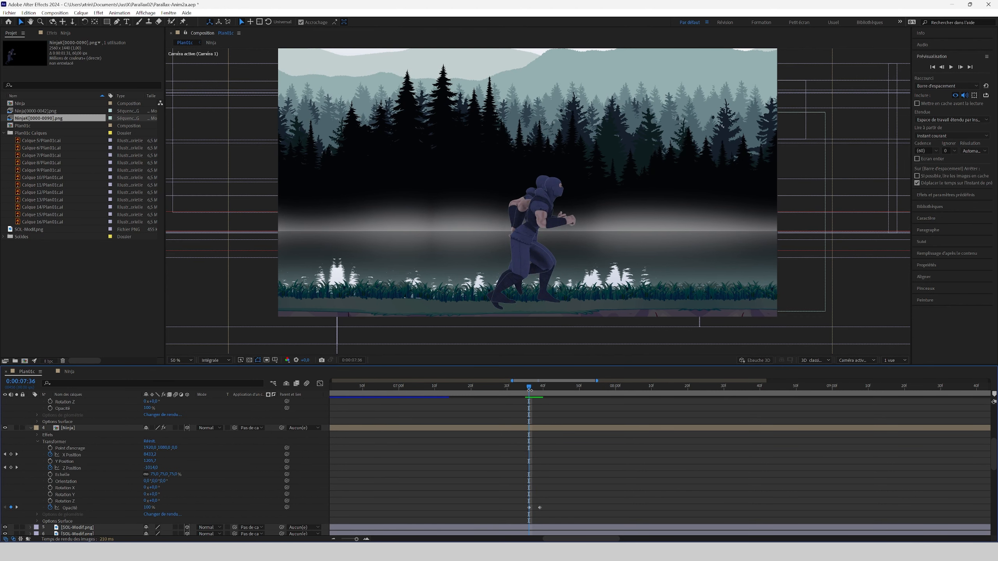
{"action": "scroll", "coordinate": [530, 462], "scroll_direction": "up", "scroll_amount": 5}
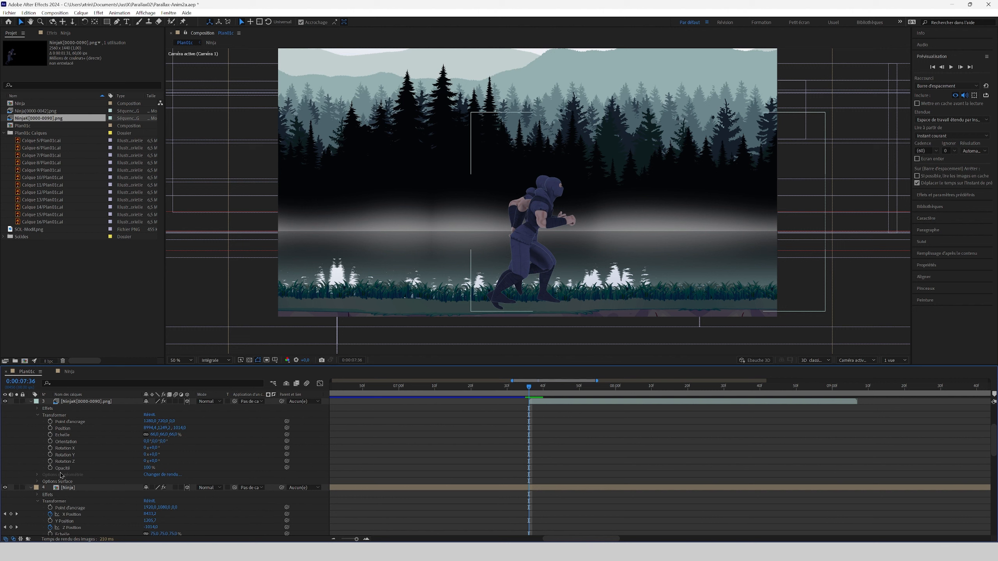
{"action": "left_click", "coordinate": [50, 468]}
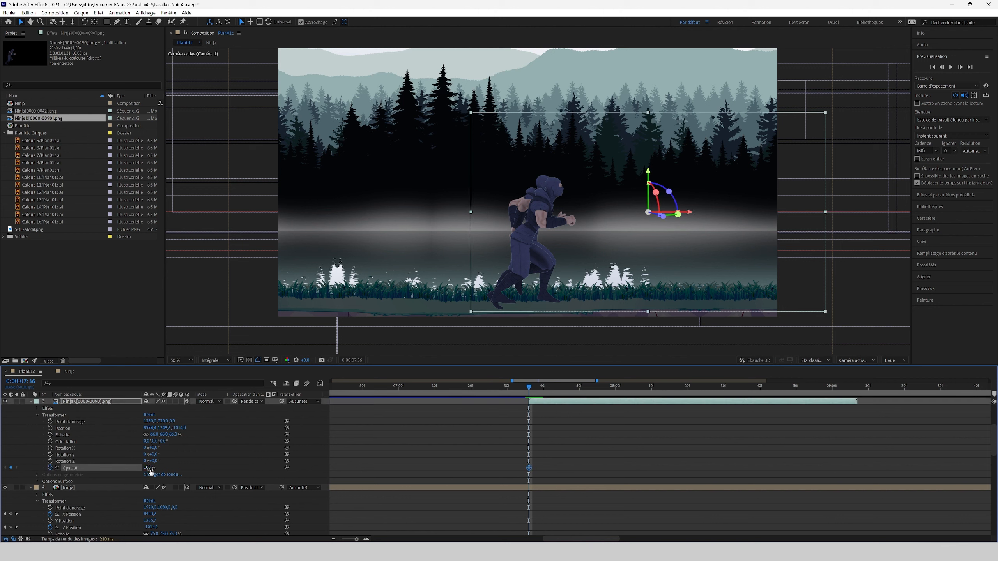
{"action": "scroll", "coordinate": [157, 489], "scroll_direction": "down", "scroll_amount": 3}
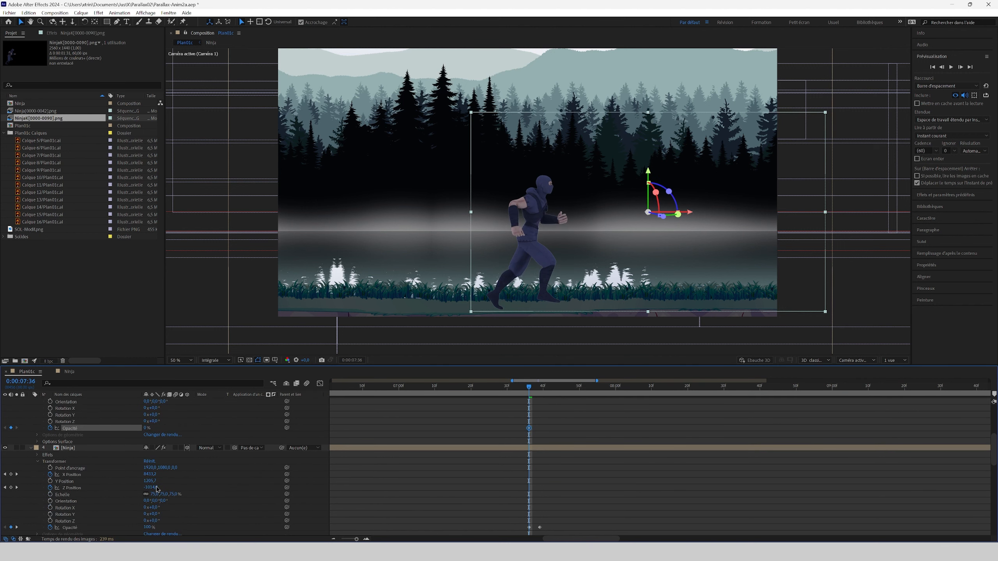
{"action": "scroll", "coordinate": [56, 502], "scroll_direction": "down", "scroll_amount": 2}
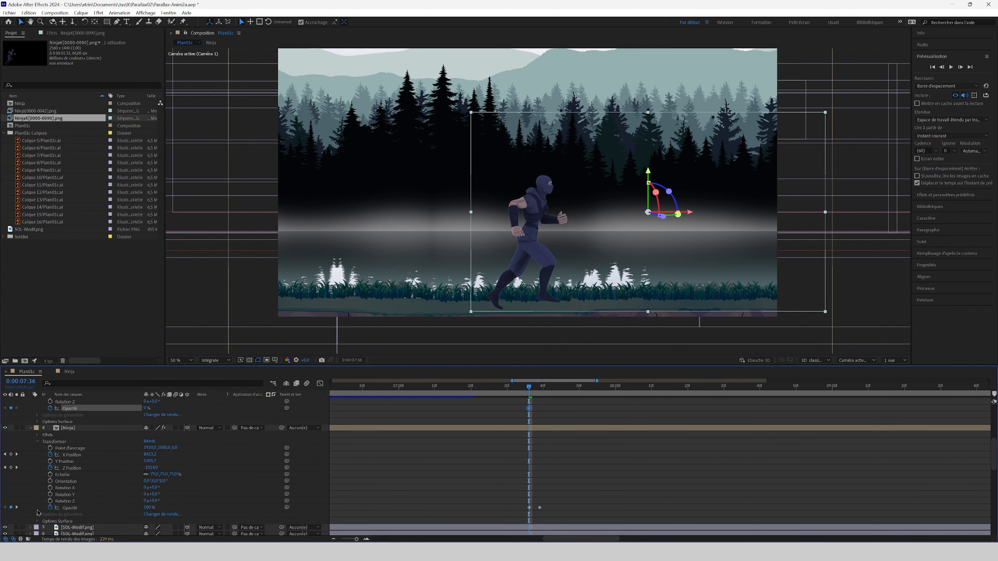
- Keyframe the NinjaK layer's opacity at 100% at 0:00:07:39
{"action": "scroll", "coordinate": [136, 496], "scroll_direction": "up", "scroll_amount": 3}
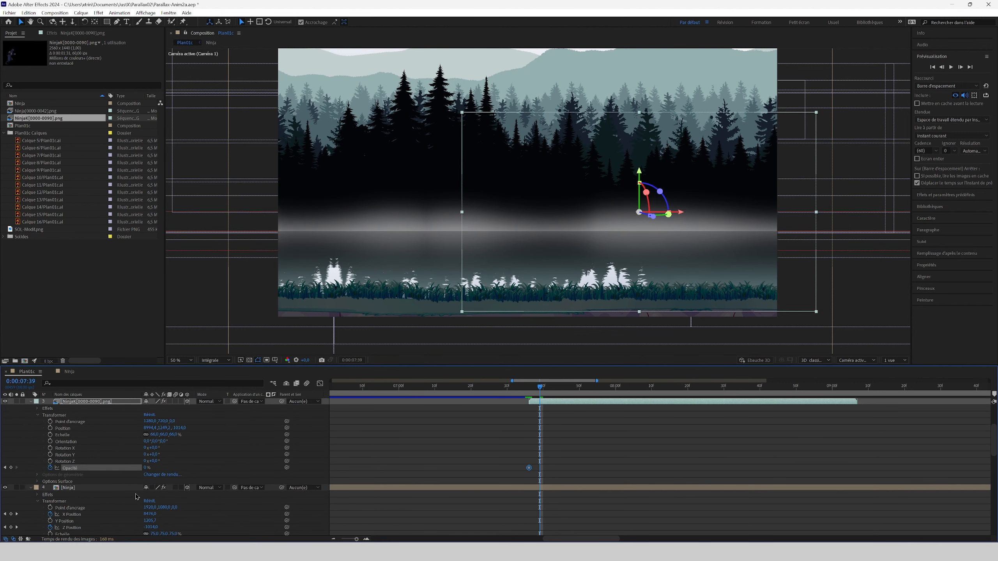
{"action": "left_click_drag", "start_coordinate": [197, 469], "coordinate": [205, 470]}
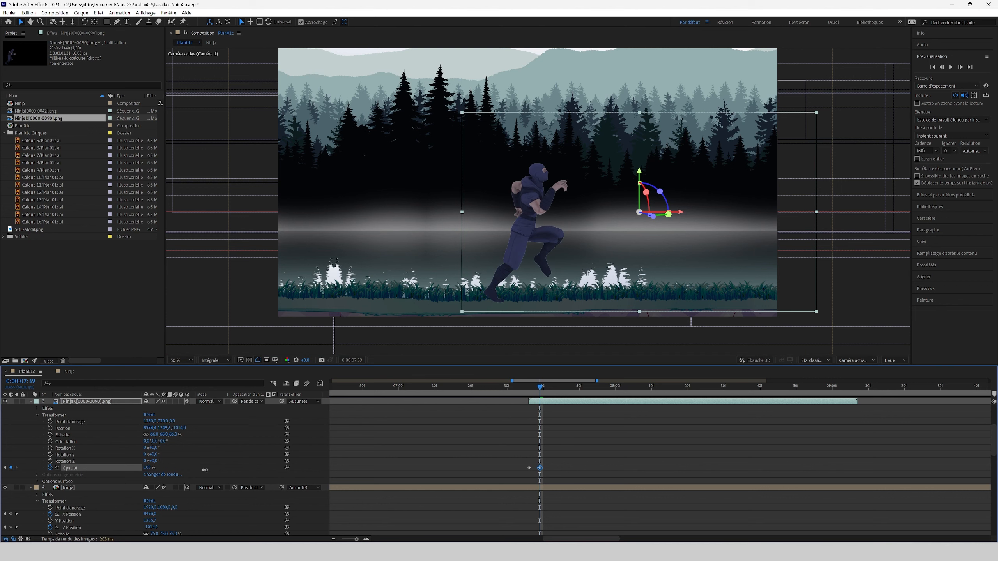
{"action": "left_click", "coordinate": [558, 464]}
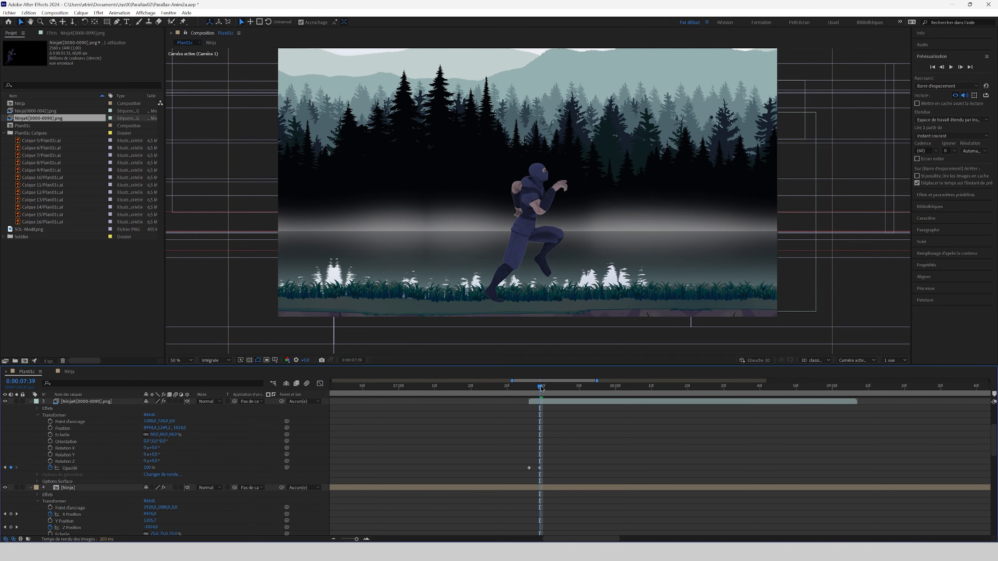
- Add opacity keyframes to the NinjaK and Ninja layers at 0:00:08:27 and 0:00:08:33 for the transition back to the running ninja
{"action": "left_click_drag", "start_coordinate": [541, 389], "coordinate": [753, 398]}
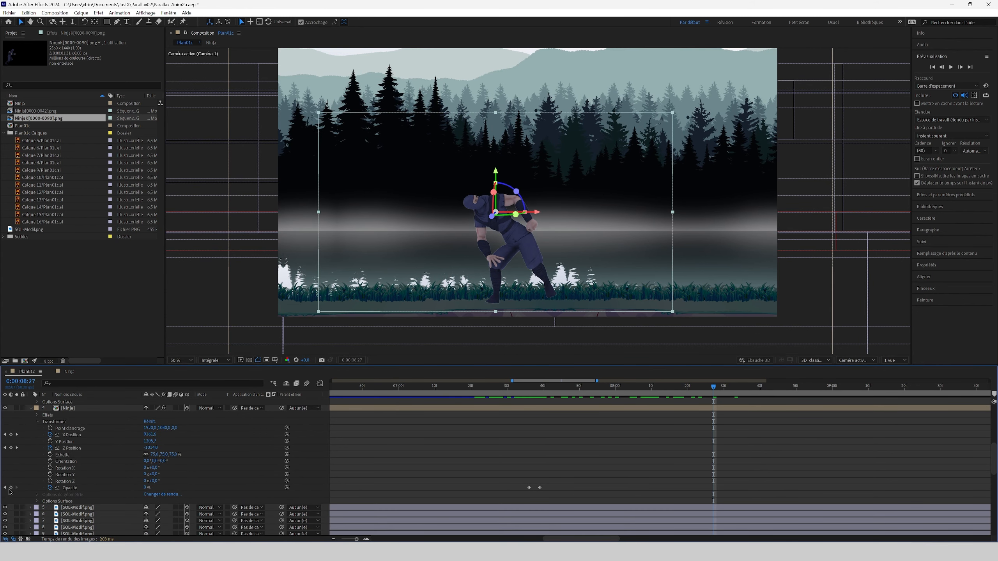
{"action": "scroll", "coordinate": [16, 485], "scroll_direction": "up", "scroll_amount": 4}
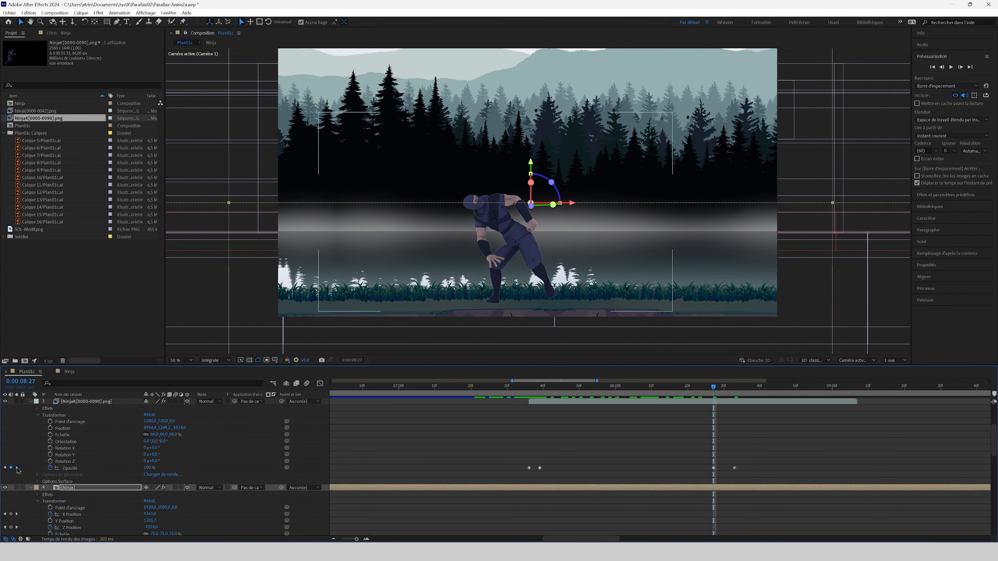
{"action": "left_click", "coordinate": [16, 468]}
{"action": "scroll", "coordinate": [128, 498], "scroll_direction": "down", "scroll_amount": 5}
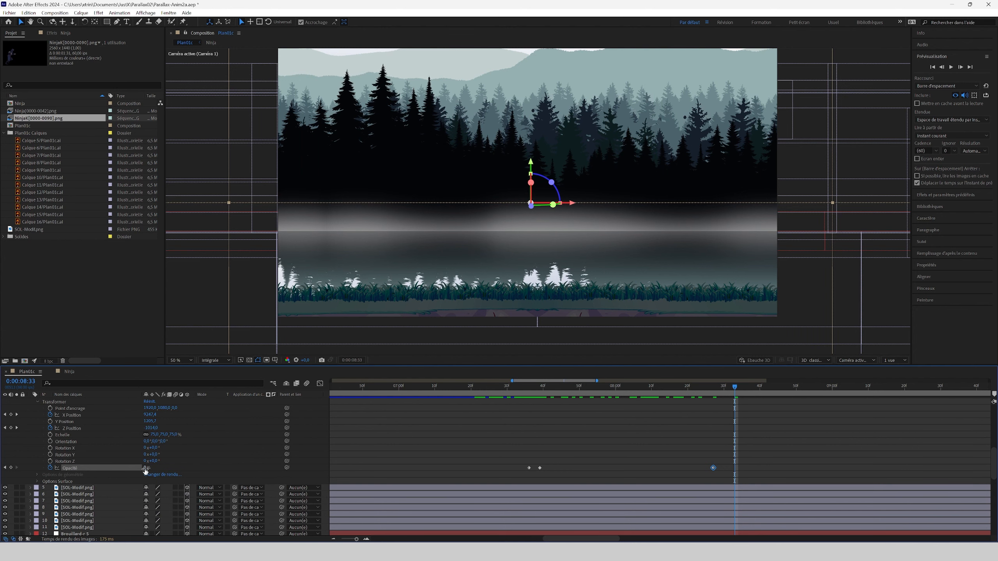
{"action": "left_click", "coordinate": [762, 431]}
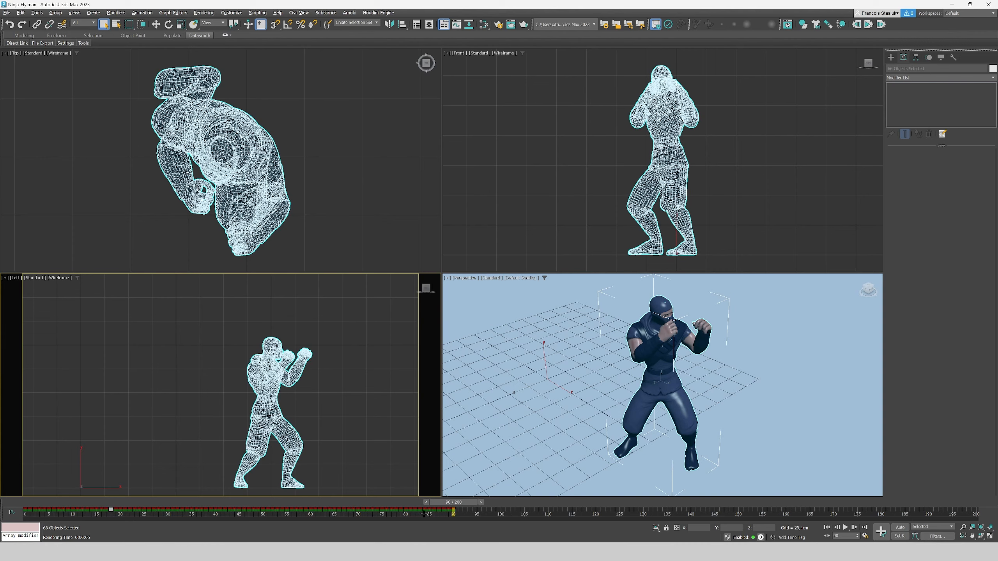
- Switch to 3ds Max and render the Ninja-Kick animation with Arnold after checking its frame range, output size and output file
{"action": "left_click_drag", "start_coordinate": [456, 506], "coordinate": [361, 498]}
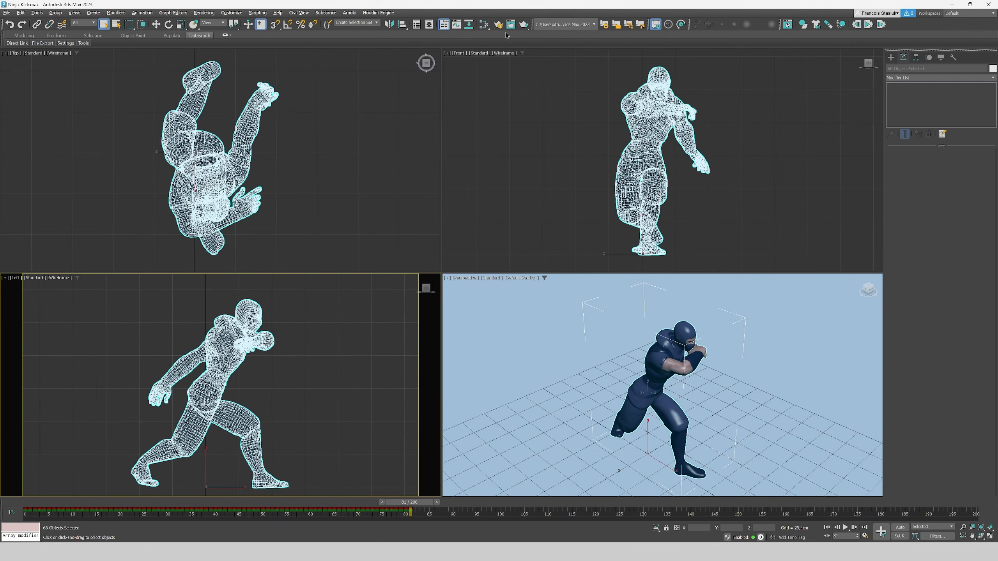
{"action": "left_click", "coordinate": [498, 25]}
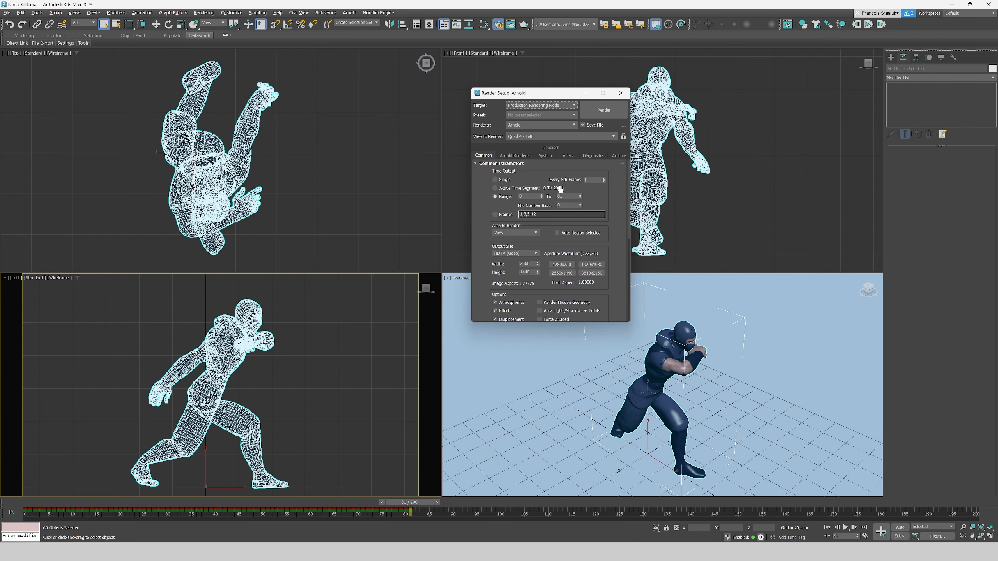
{"action": "left_click", "coordinate": [515, 156]}
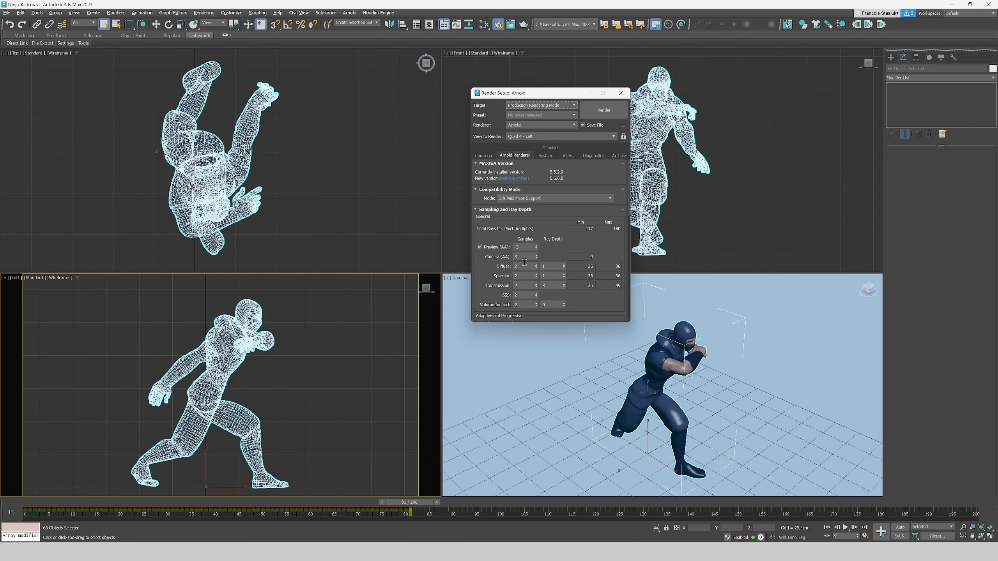
{"action": "left_click", "coordinate": [483, 155]}
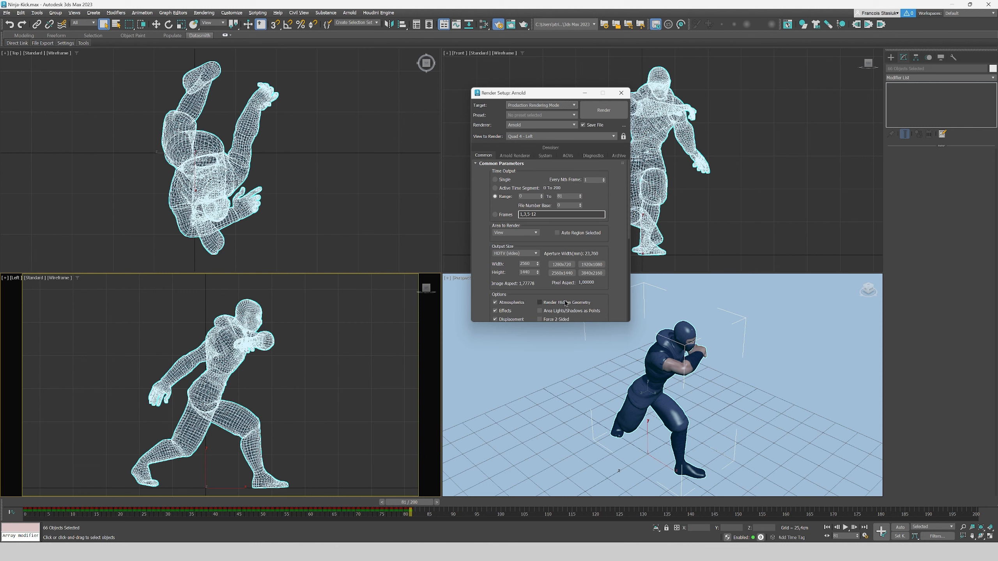
{"action": "scroll", "coordinate": [565, 302], "scroll_direction": "down", "scroll_amount": 4}
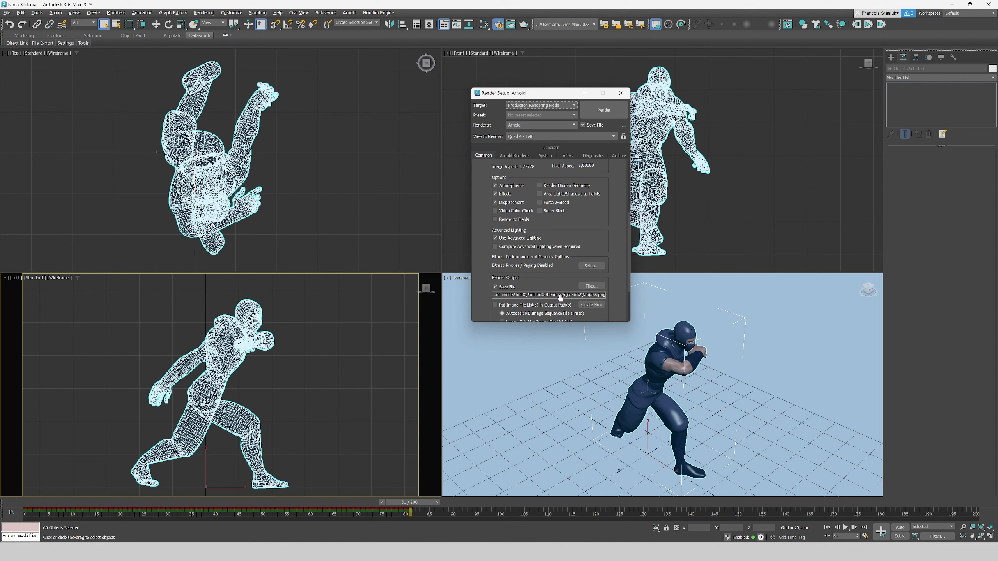
{"action": "scroll", "coordinate": [616, 215], "scroll_direction": "up", "scroll_amount": 4}
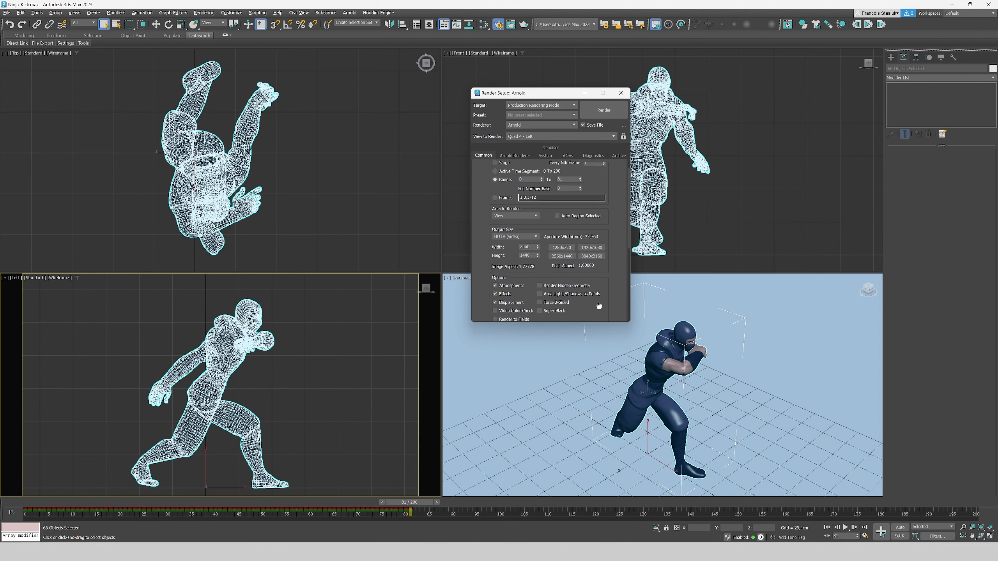
{"action": "key", "text": "F10"}
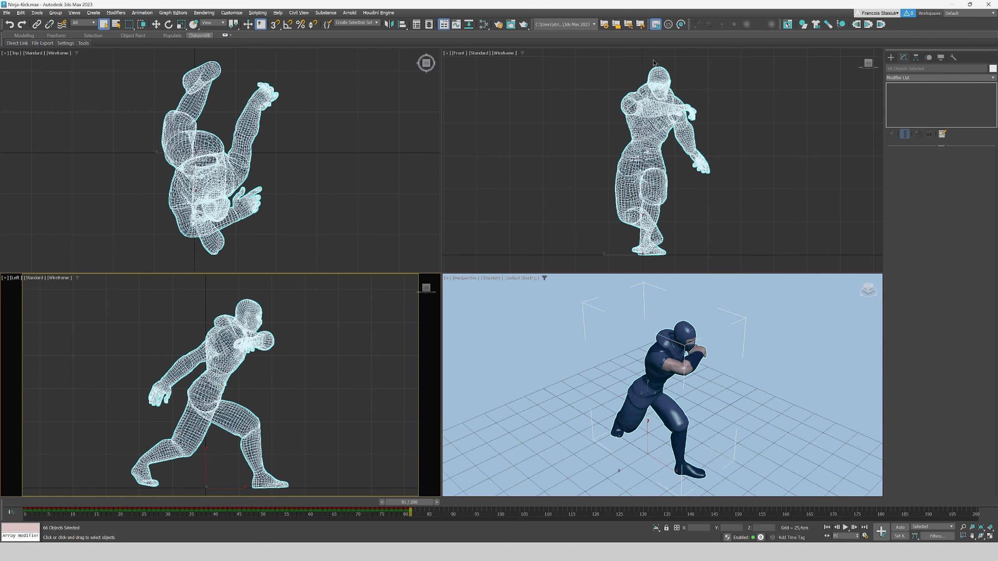
{"action": "left_click", "coordinate": [524, 25]}
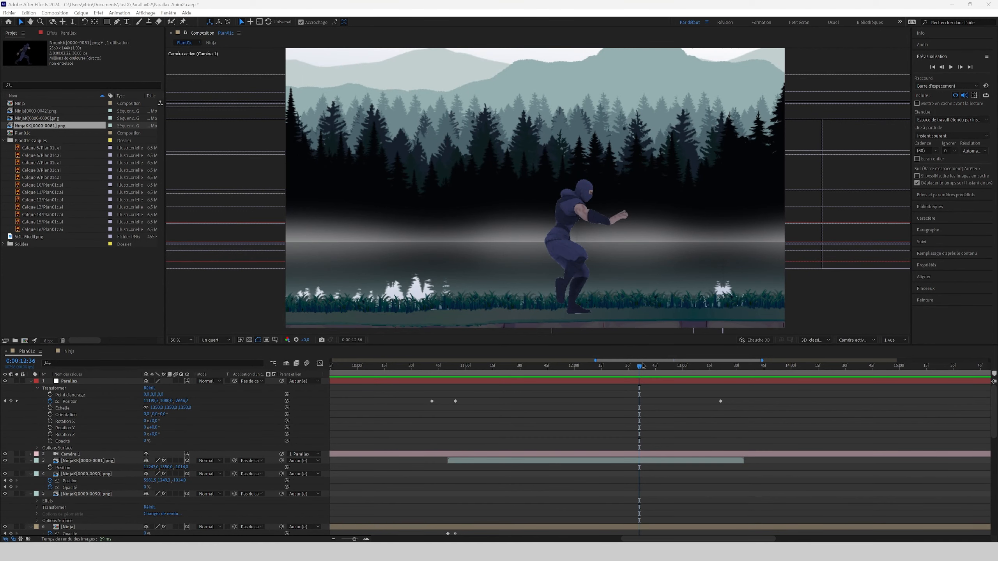
- Switch to After Effects and play back the ninja sequence from about 0:00:10:13 and the expanded fight composition from 0:00:02:19
{"action": "left_click_drag", "start_coordinate": [640, 369], "coordinate": [430, 365]}
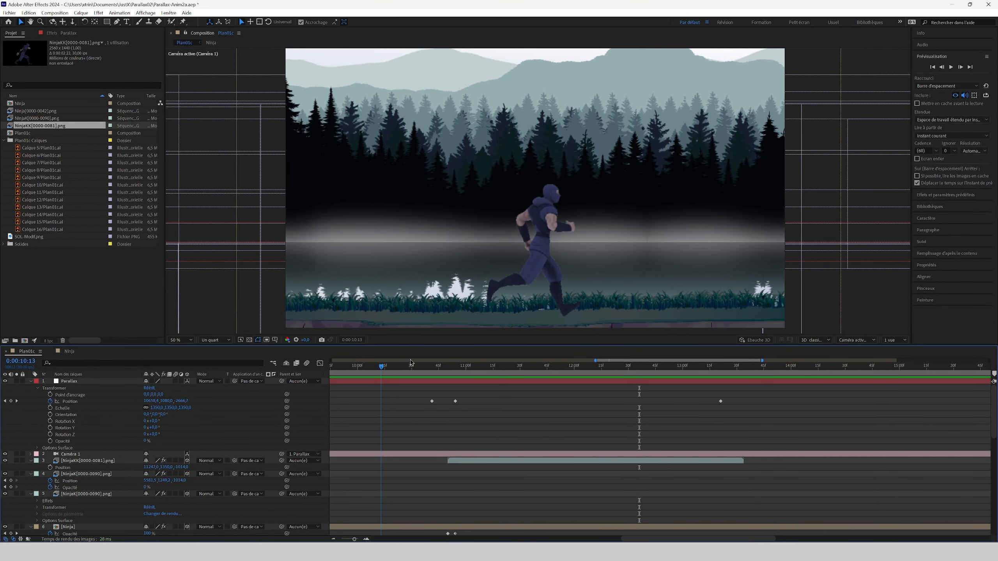
{"action": "key", "text": "space"}
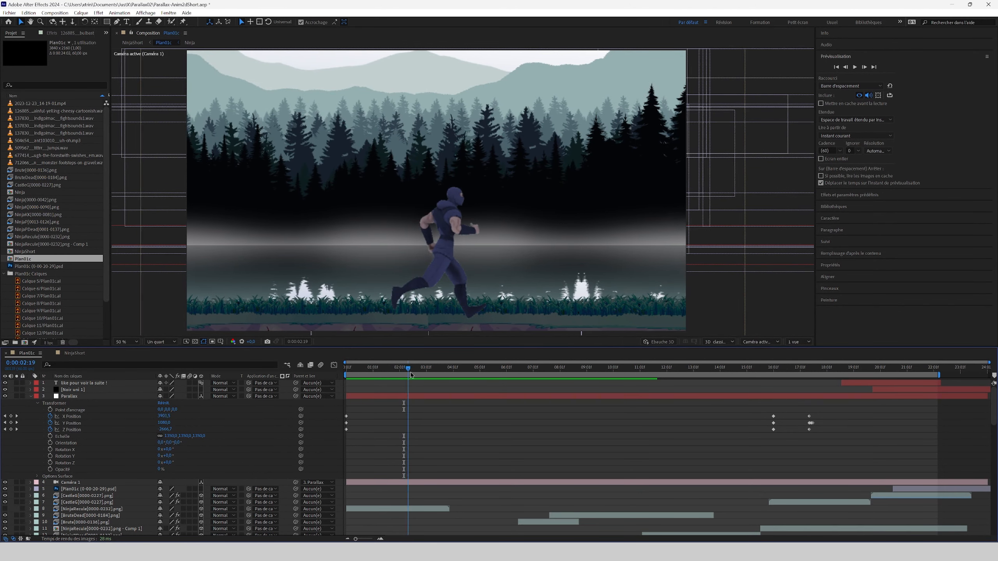
{"action": "mouse_move", "coordinate": [411, 375]}
{"action": "left_mouse_down"}
{"action": "mouse_move", "coordinate": [473, 363]}
{"action": "mouse_move", "coordinate": [505, 368]}
{"action": "mouse_move", "coordinate": [408, 368]}
{"action": "left_mouse_up"}
{"action": "key", "text": "space"}
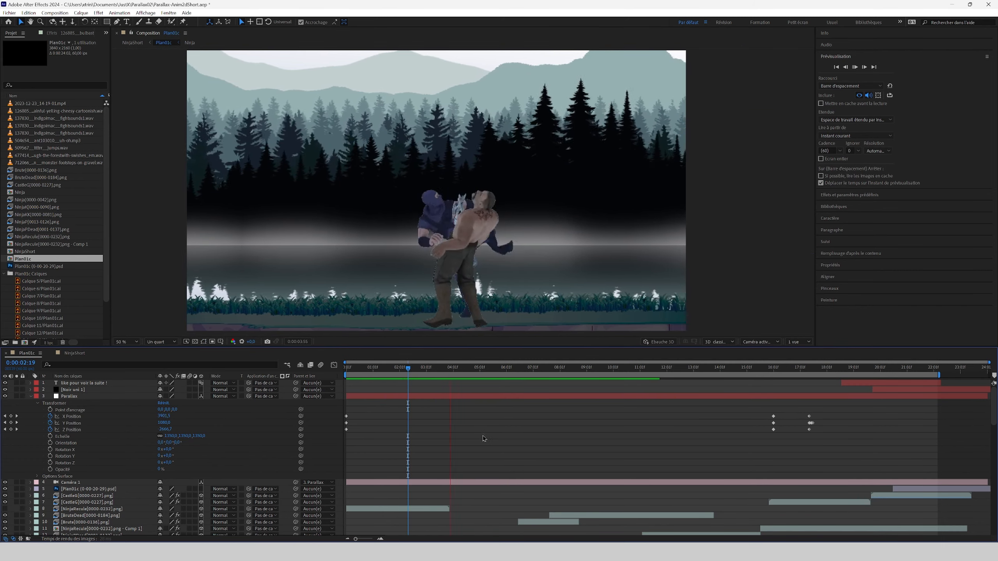
{"action": "key", "text": "space"}
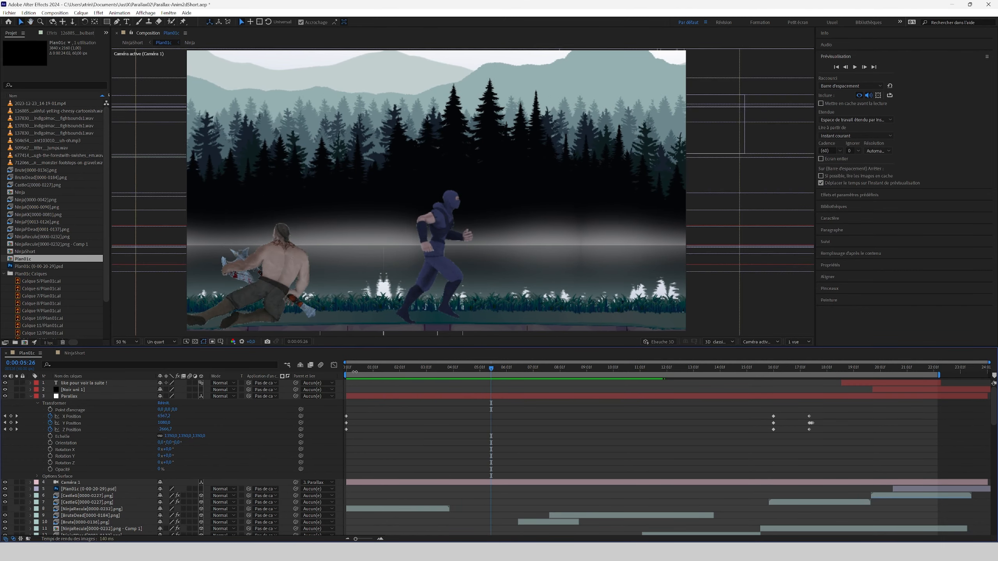
- Review the fight composition from 0:00:00:22 through the giant's attack, ending at 0:00:20:54
{"action": "left_click", "coordinate": [355, 370]}
{"action": "key", "text": "space"}
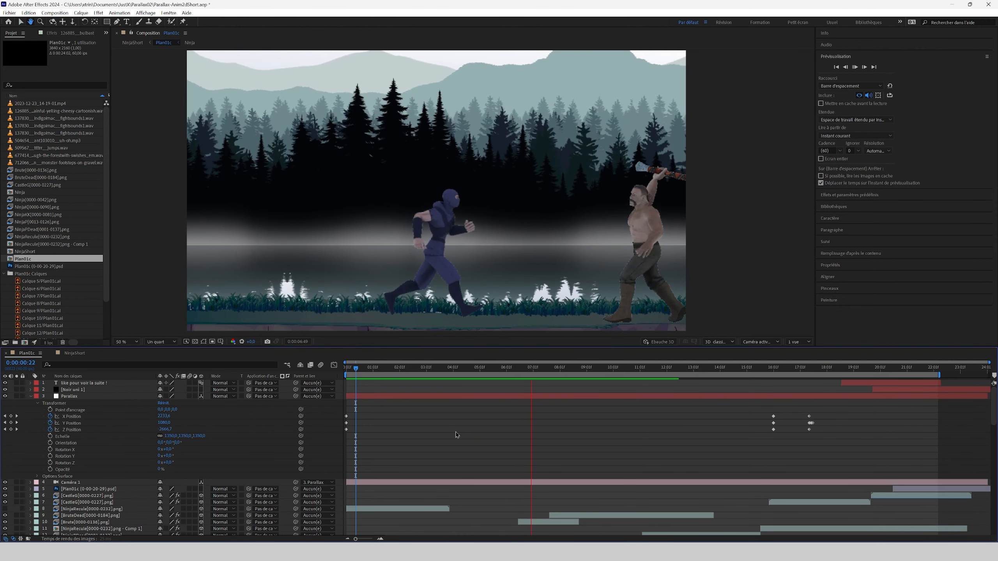
{"action": "key", "text": "space"}
{"action": "key", "text": "space"}
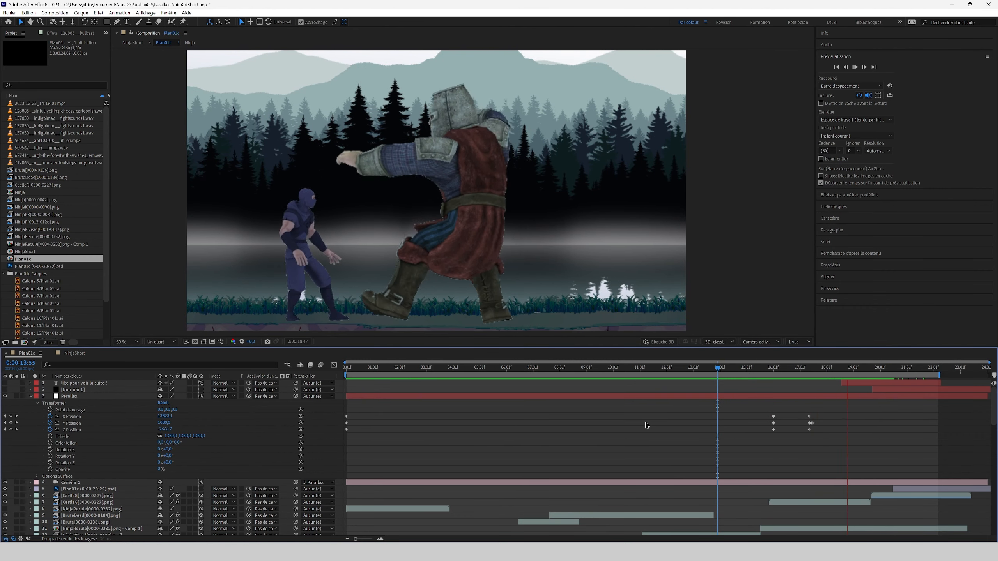
{"action": "key", "text": "space"}
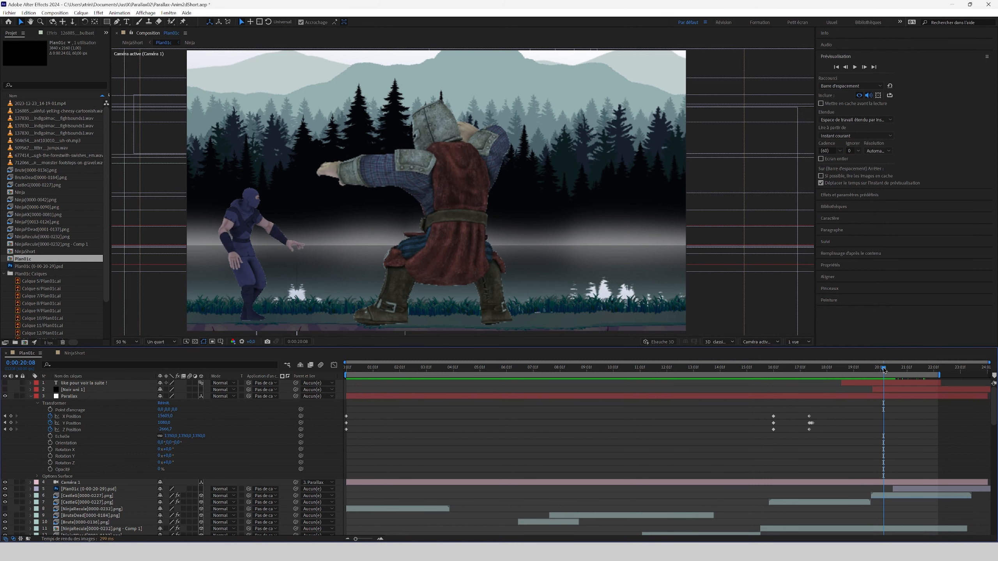
{"action": "left_click_drag", "start_coordinate": [860, 378], "coordinate": [905, 381]}
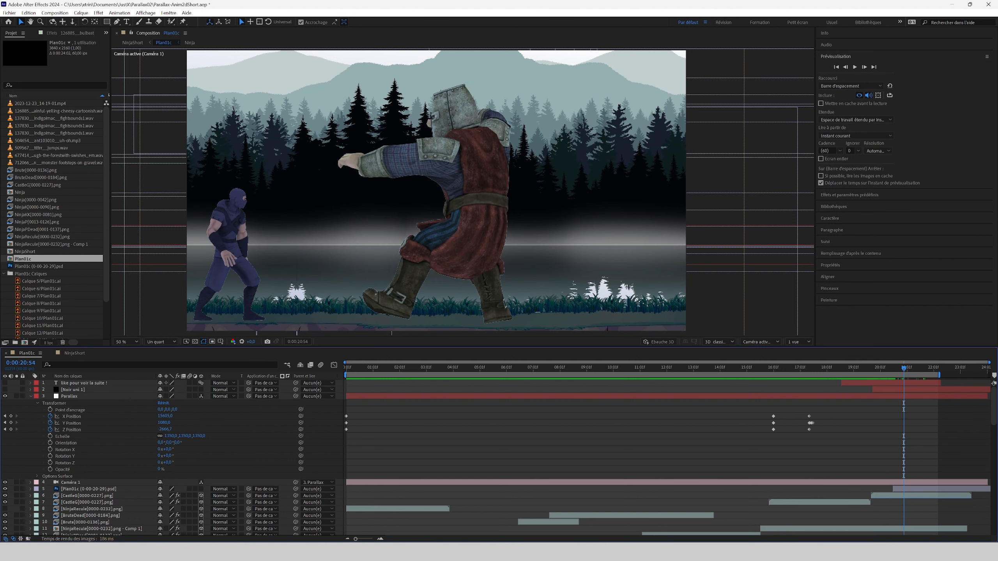
- Switch to Freesound in the browser, search for "fight" and open the Fight Voiceover - fight.wav sound
{"action": "key", "text": "alt+Tab"}
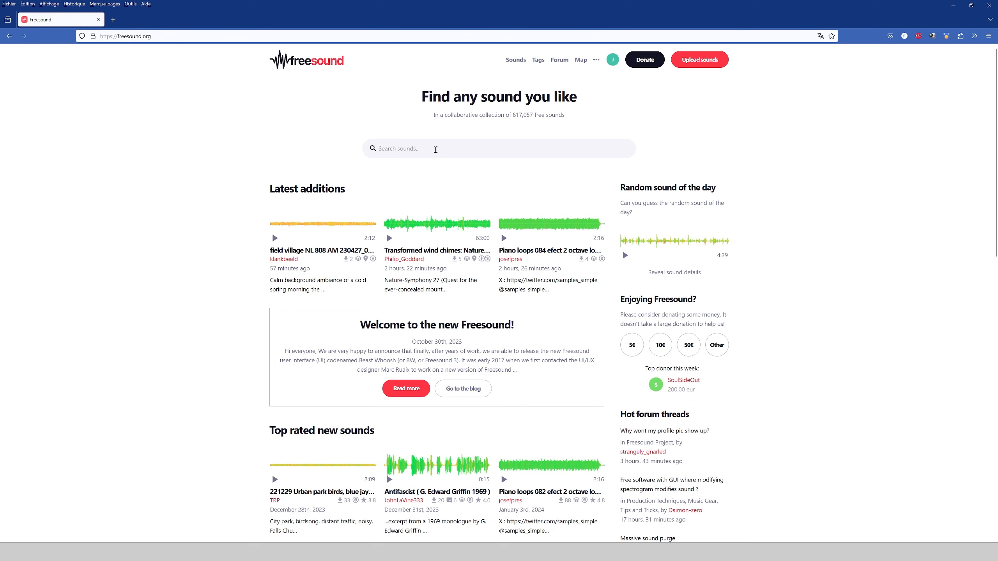
{"action": "left_click", "coordinate": [435, 150]}
{"action": "type", "text": "fight"}
{"action": "key", "text": "Return"}
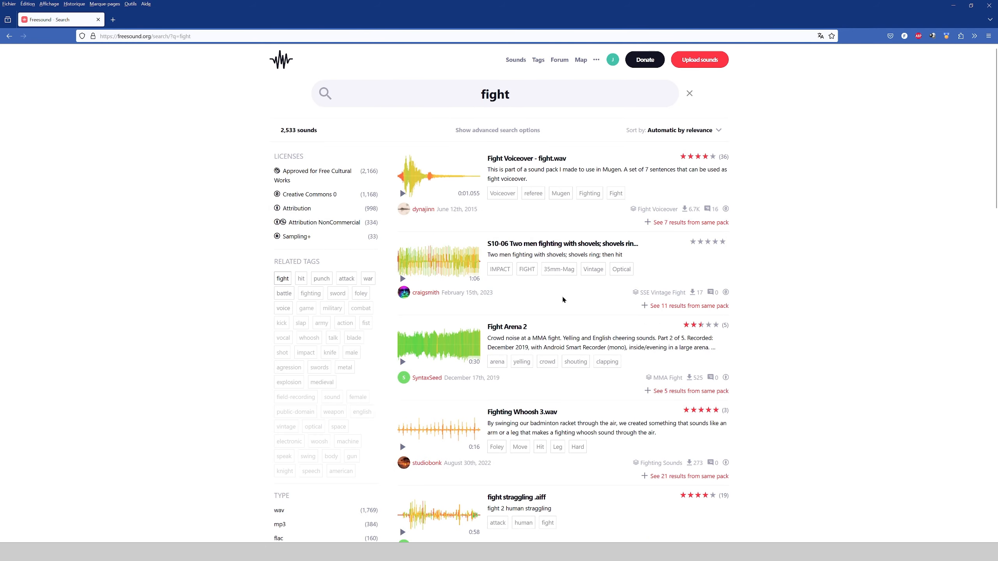
{"action": "scroll", "coordinate": [562, 299], "scroll_direction": "down", "scroll_amount": 15}
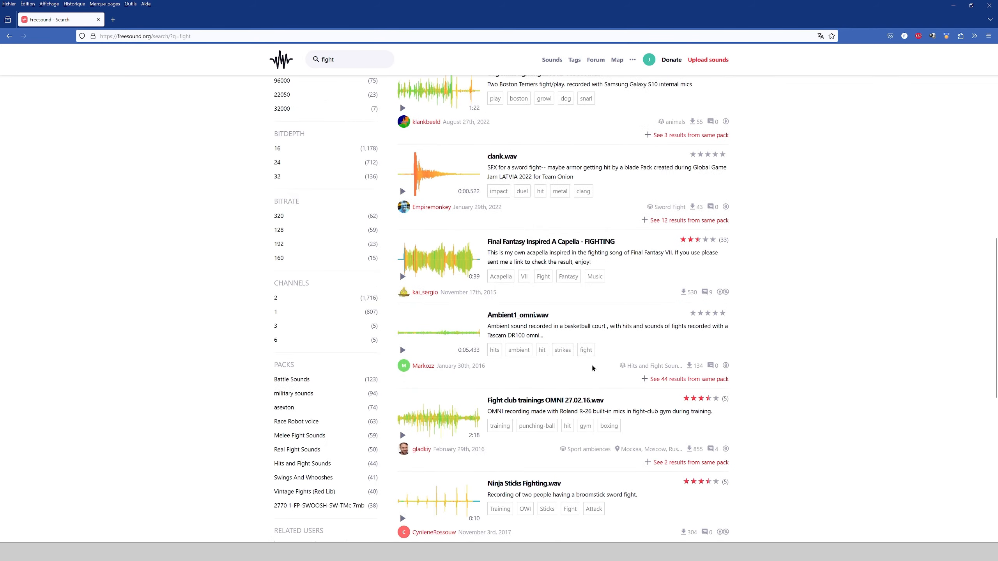
{"action": "scroll", "coordinate": [593, 368], "scroll_direction": "up", "scroll_amount": 15}
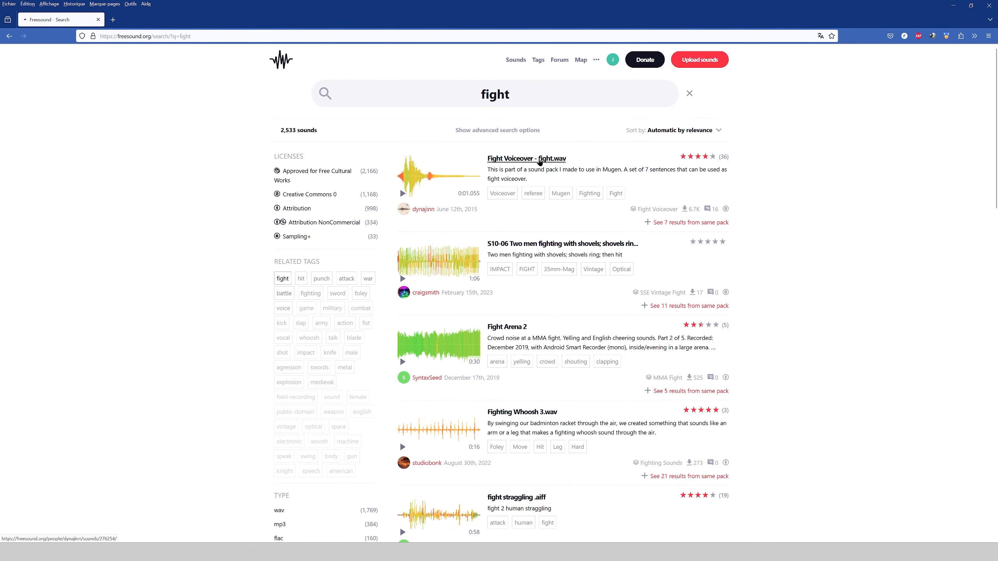
{"action": "left_click", "coordinate": [540, 160]}
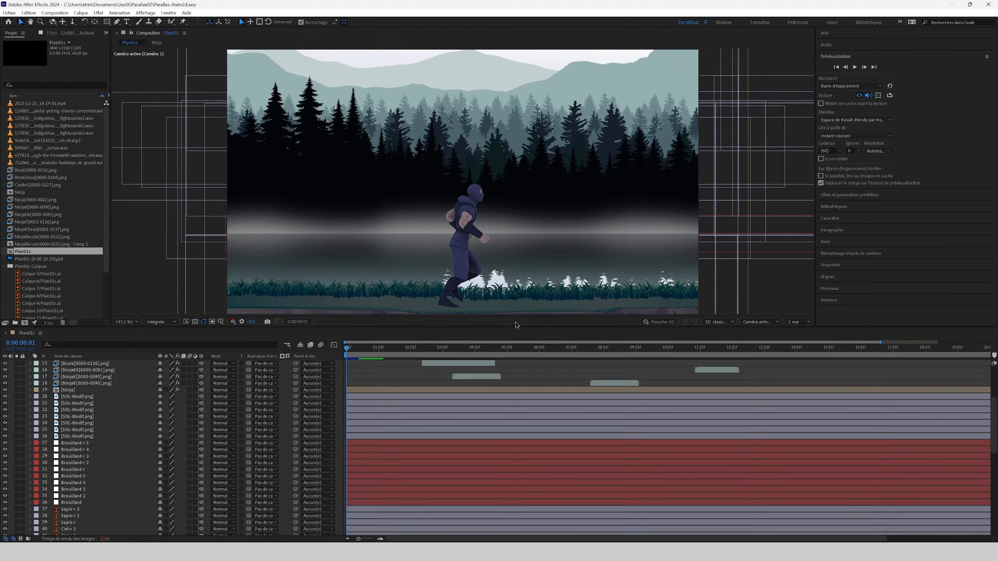
- Switch to After Effects and enlarge the timeline to examine the full layer stack down to the sound-effect layers, restoring the preview size
{"action": "left_click_drag", "start_coordinate": [512, 327], "coordinate": [509, 154]}
{"action": "left_click_drag", "start_coordinate": [470, 99], "coordinate": [381, 101]}
{"action": "scroll", "coordinate": [476, 431], "scroll_direction": "down", "scroll_amount": 5}
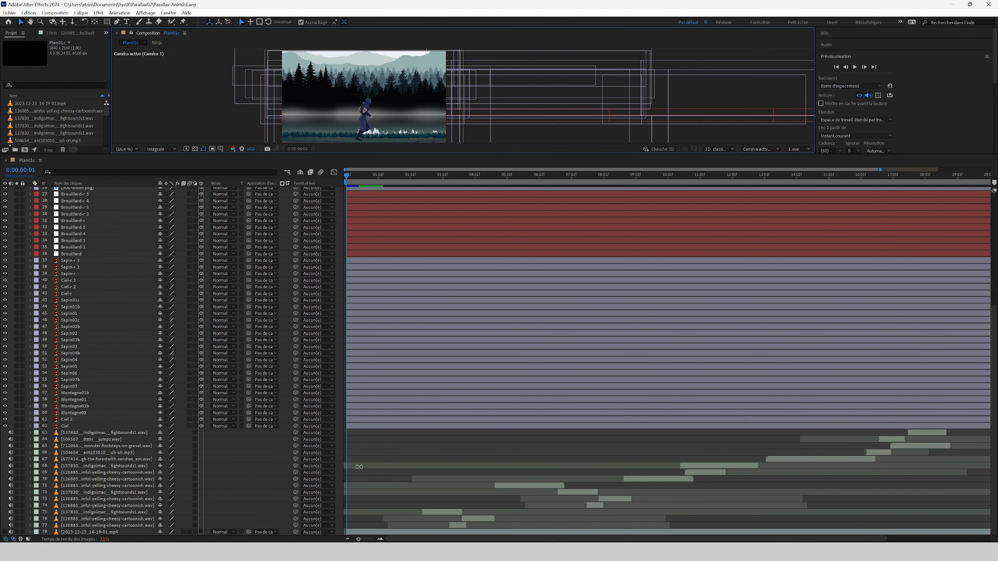
{"action": "scroll", "coordinate": [463, 394], "scroll_direction": "up", "scroll_amount": 11}
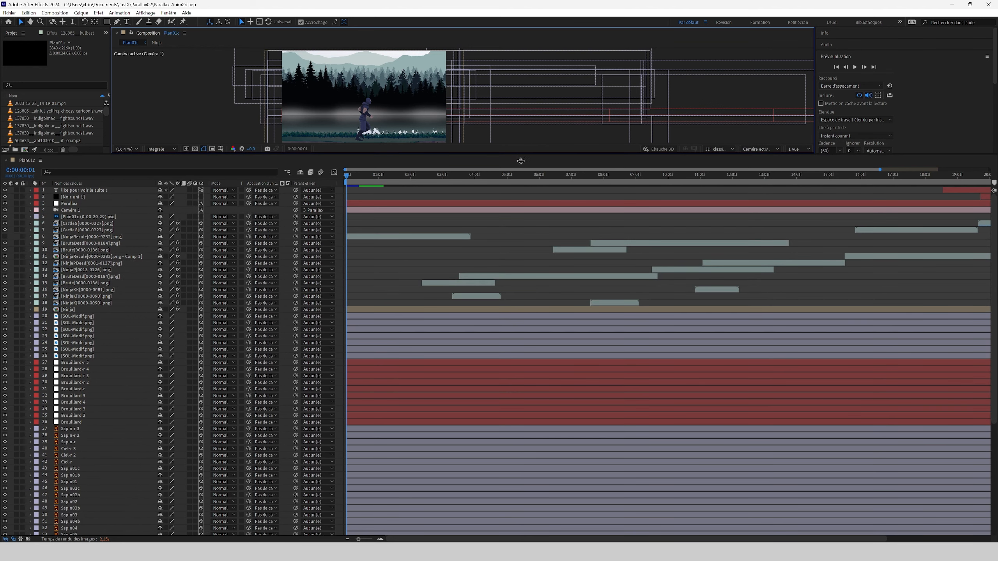
{"action": "left_click_drag", "start_coordinate": [520, 161], "coordinate": [529, 318]}
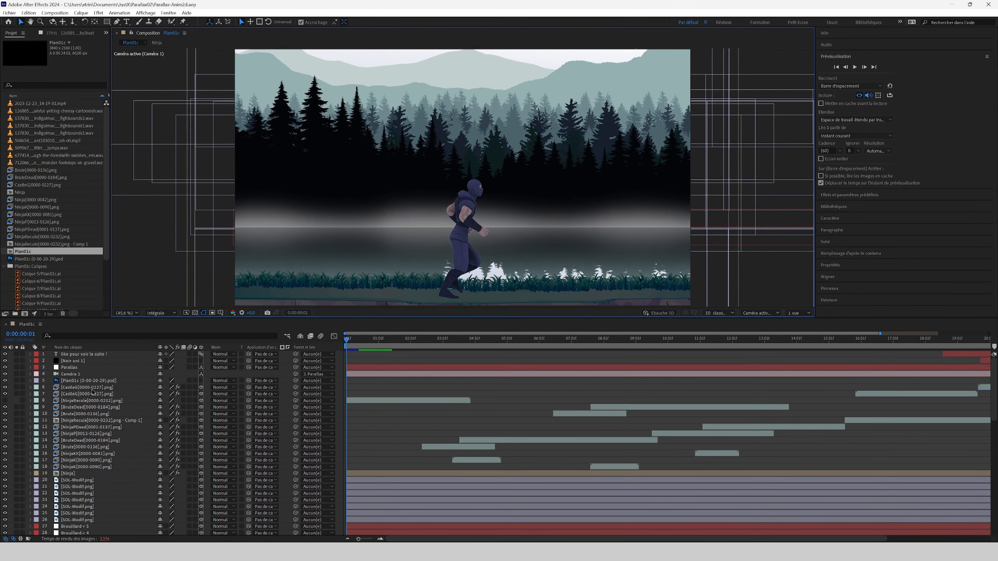